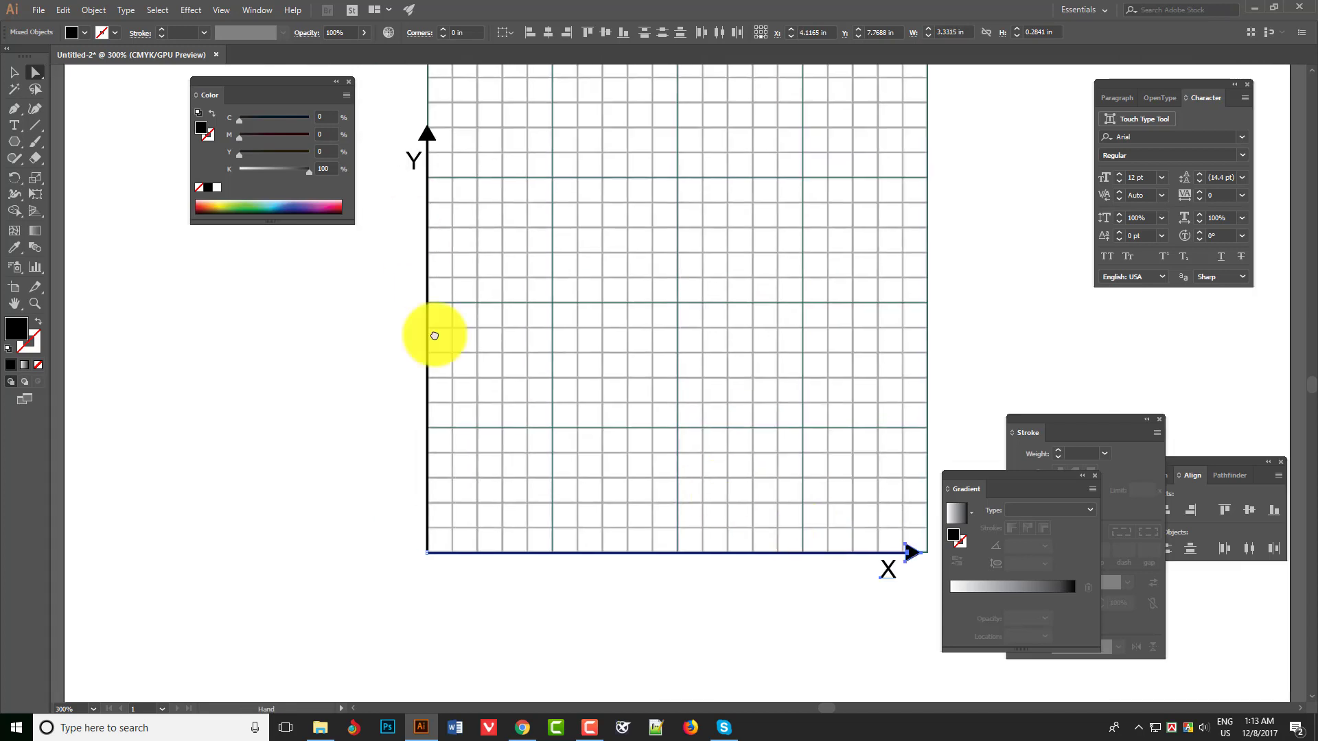
- Look over the grid and its X and Y axes, with the panels hidden for an unobstructed view
left_click_drag(432, 336, 489, 493)
left_click_drag(533, 353, 494, 255)
left_click(575, 370)
scroll(575, 371, "down", 1)
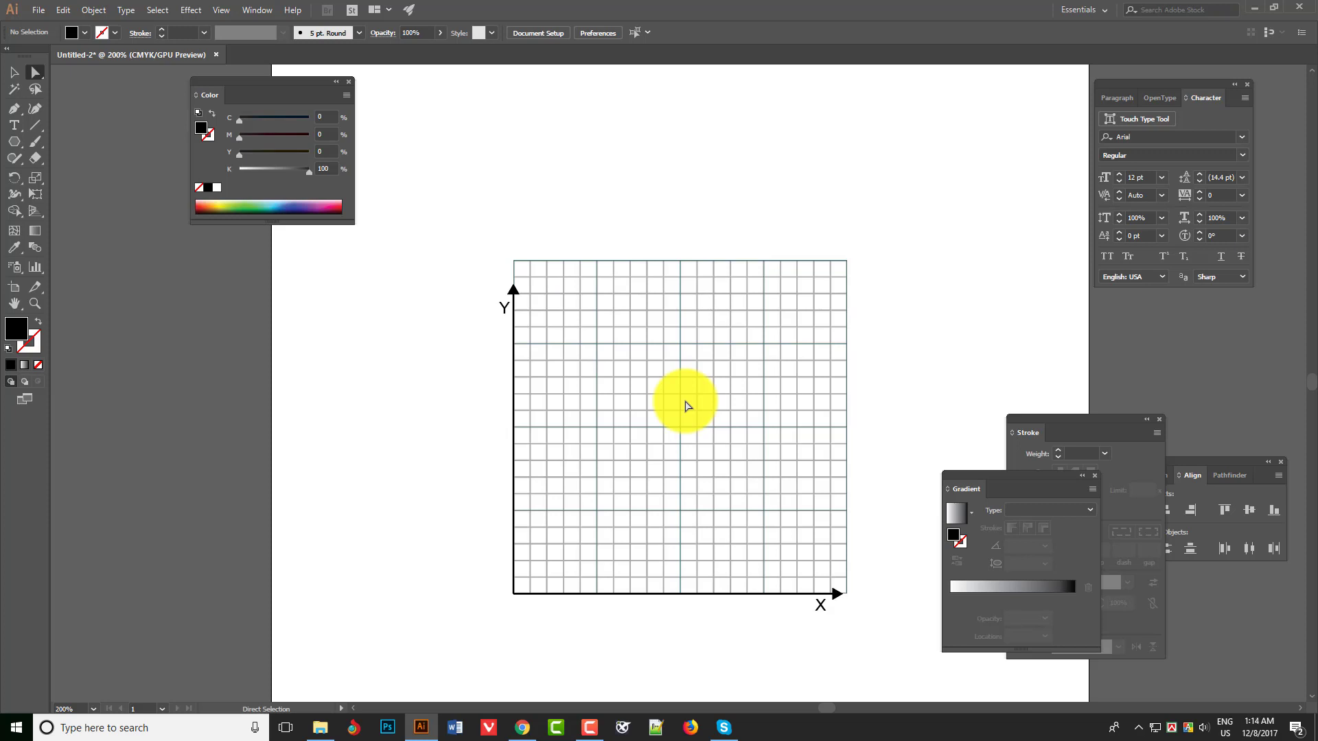
scroll(612, 634, "up", 2)
left_click_drag(612, 634, 639, 622)
key("Tab")
scroll(506, 581, "down", 1)
left_click_drag(506, 581, 540, 583)
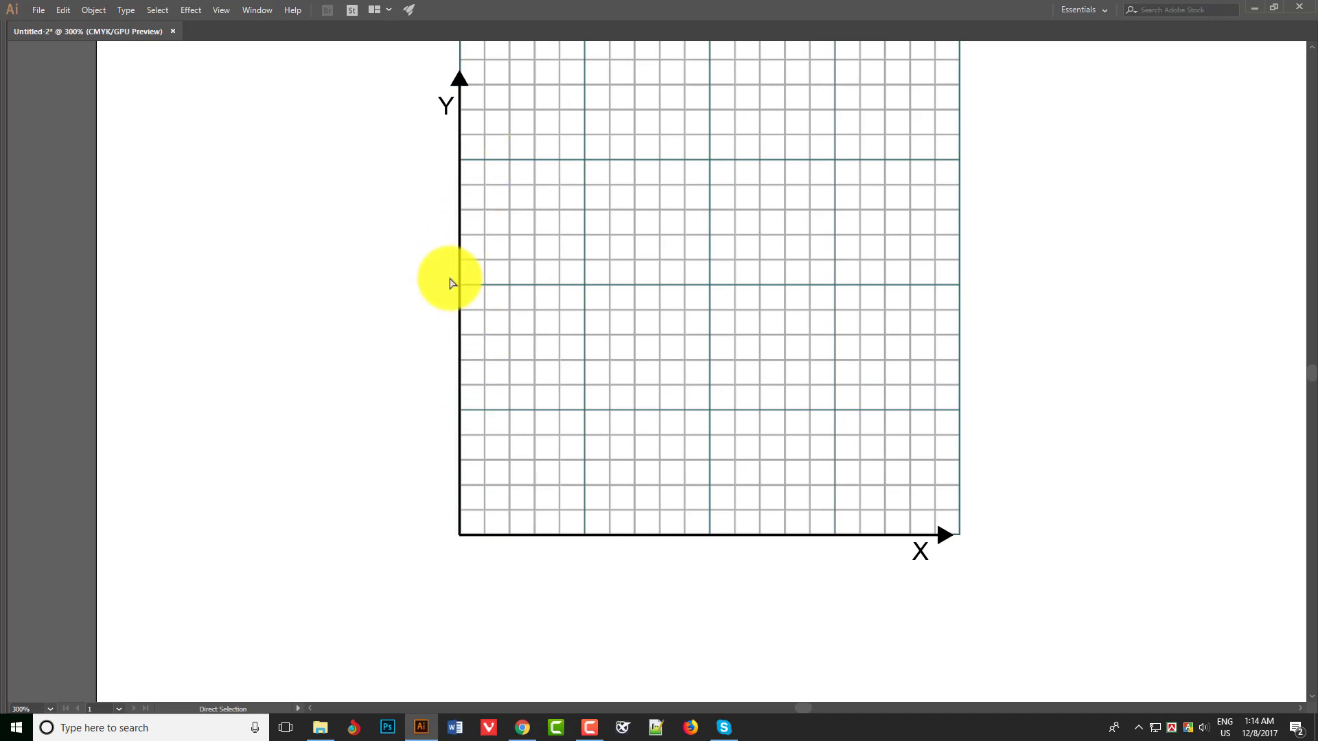
left_click_drag(816, 531, 804, 497)
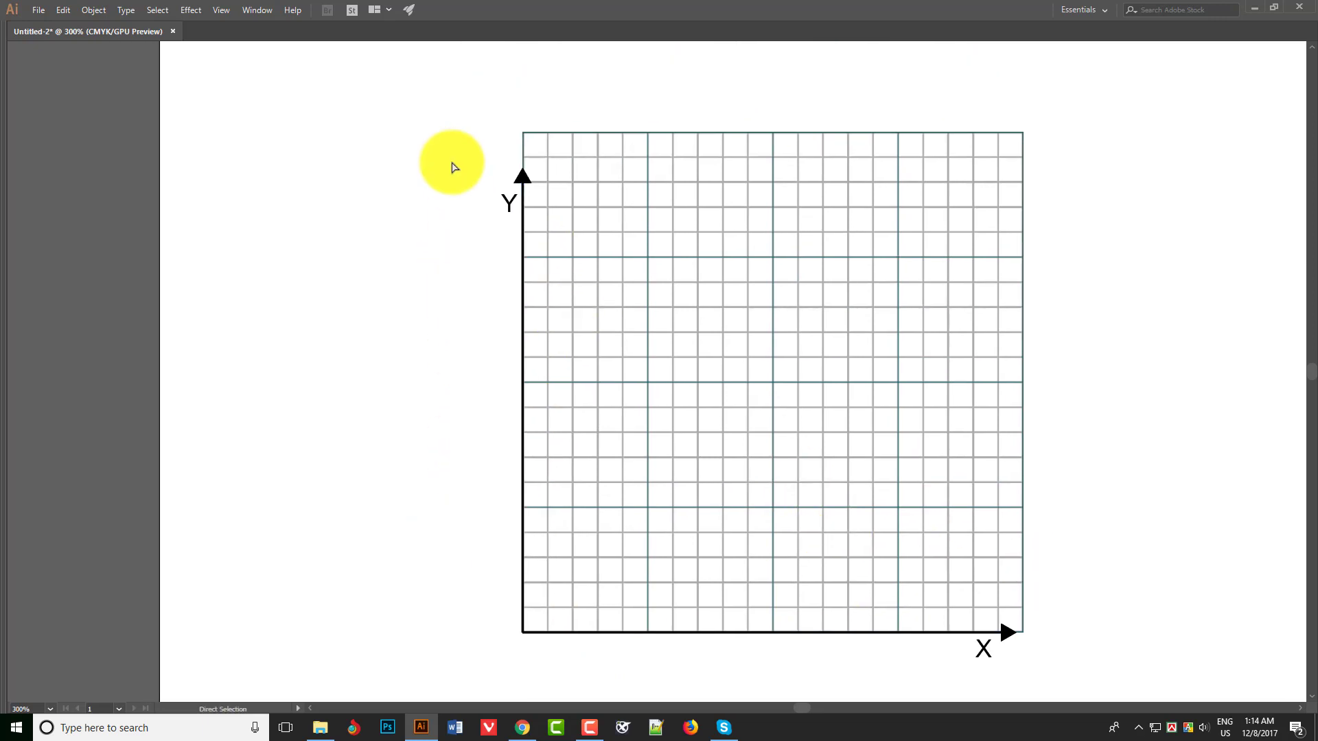
- Convert the text in the whole graph, including the X and Y labels, to outlines
left_click_drag(453, 163, 1112, 662)
key("ctrl+shift+o")
left_click(1106, 320)
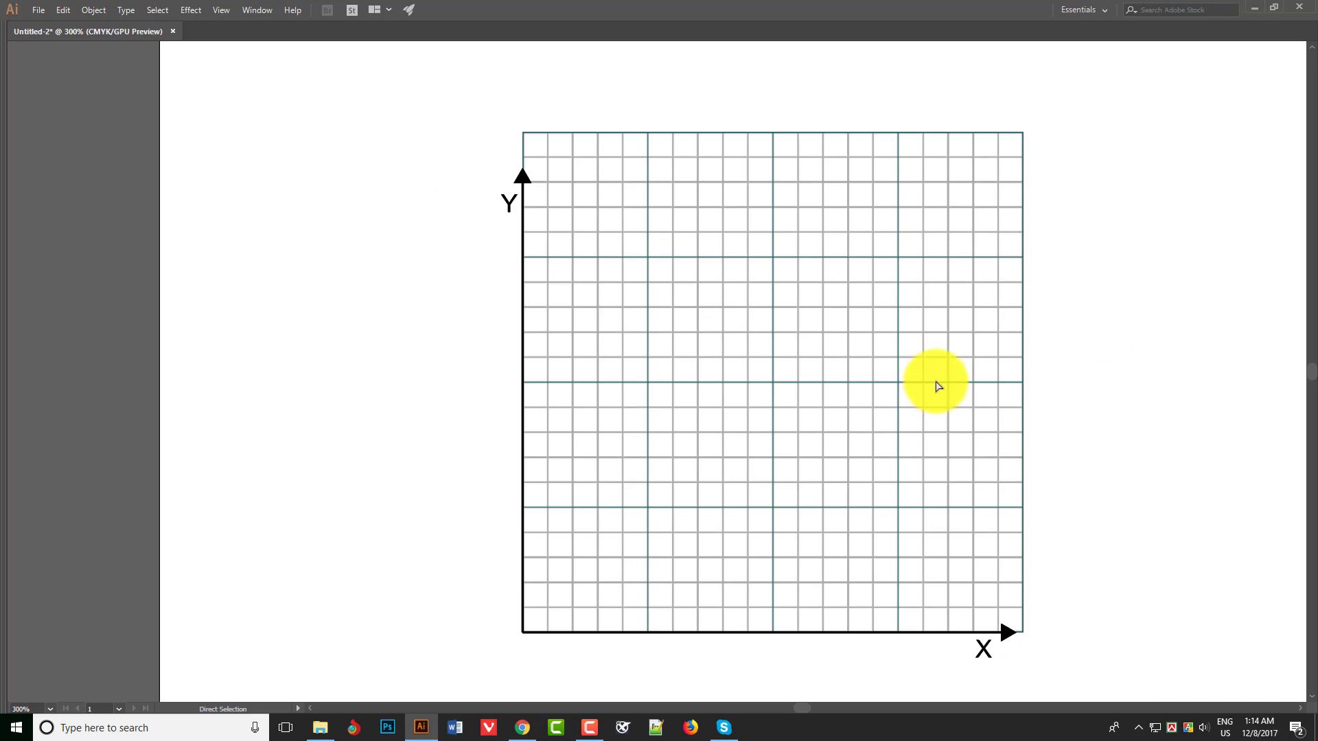
- Save the document as an Illustrator EPS file named Graph Design with the default EPS options
key("ctrl+shift+s")
left_click(159, 595)
left_click(159, 619)
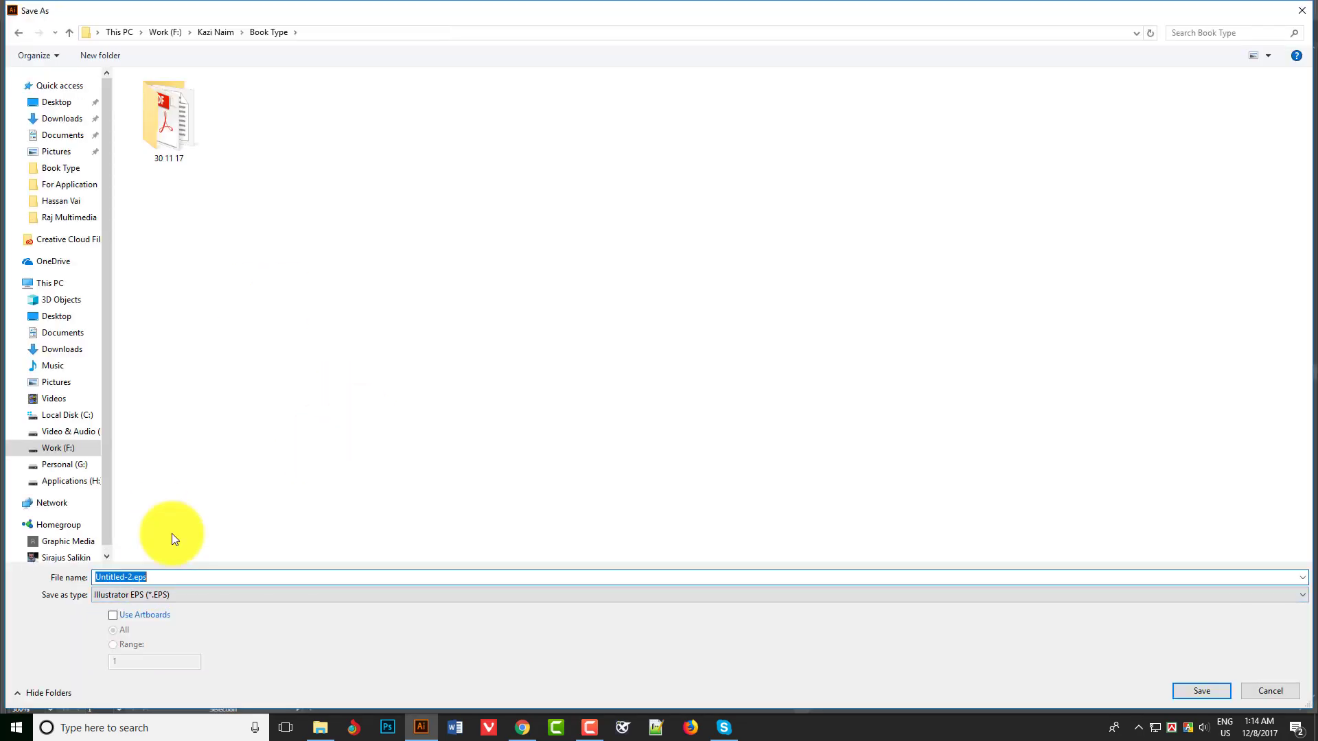
type("Graph Sheet")
key("Return")
key("Return")
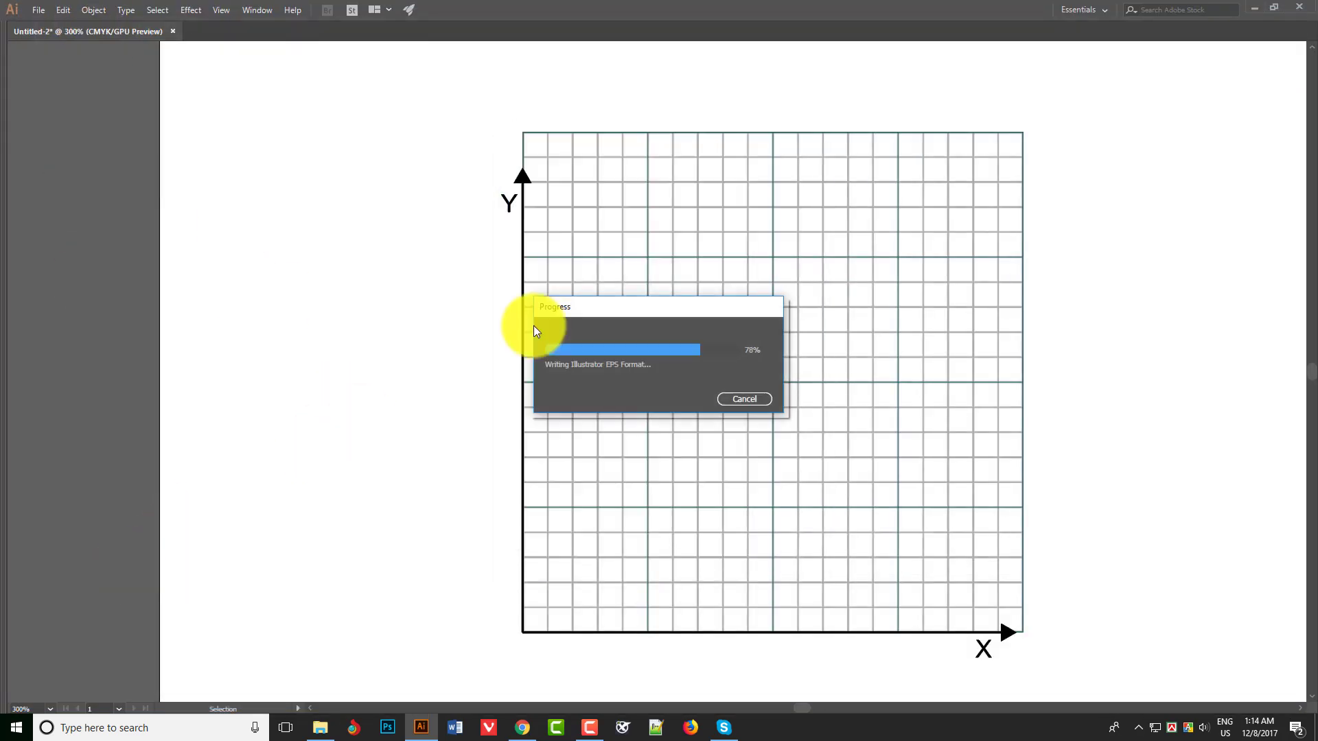
- Save the current state of the graph file
key("a")
left_click_drag(538, 515, 498, 500)
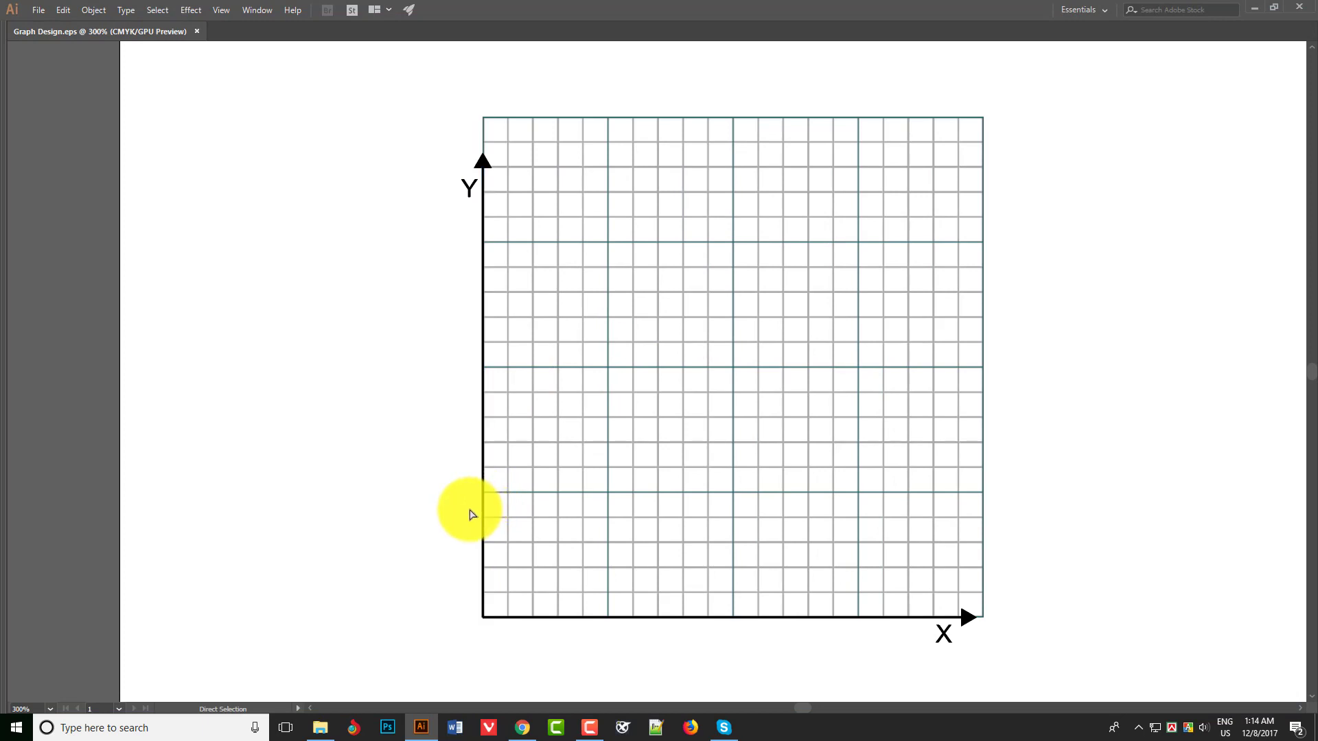
scroll(565, 574, "up", 9)
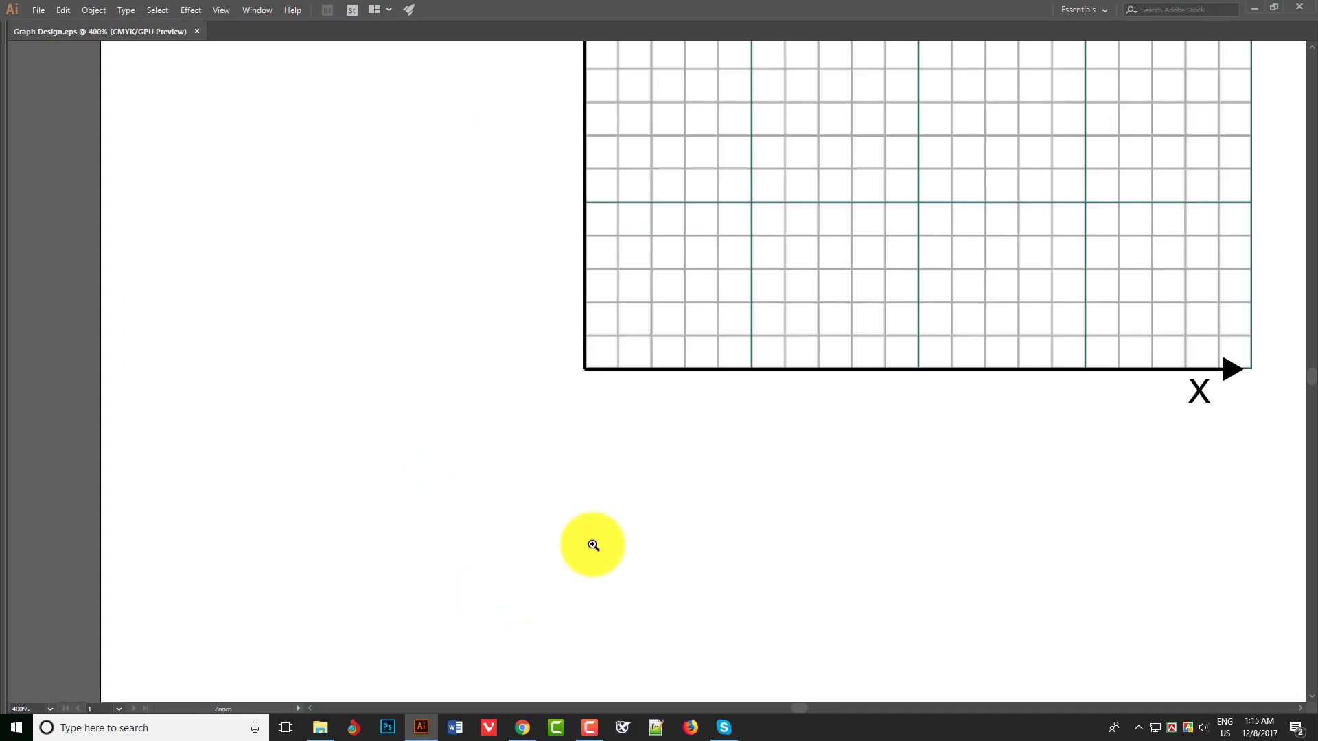
left_click_drag(323, 324, 323, 323)
scroll(803, 262, "down", 10)
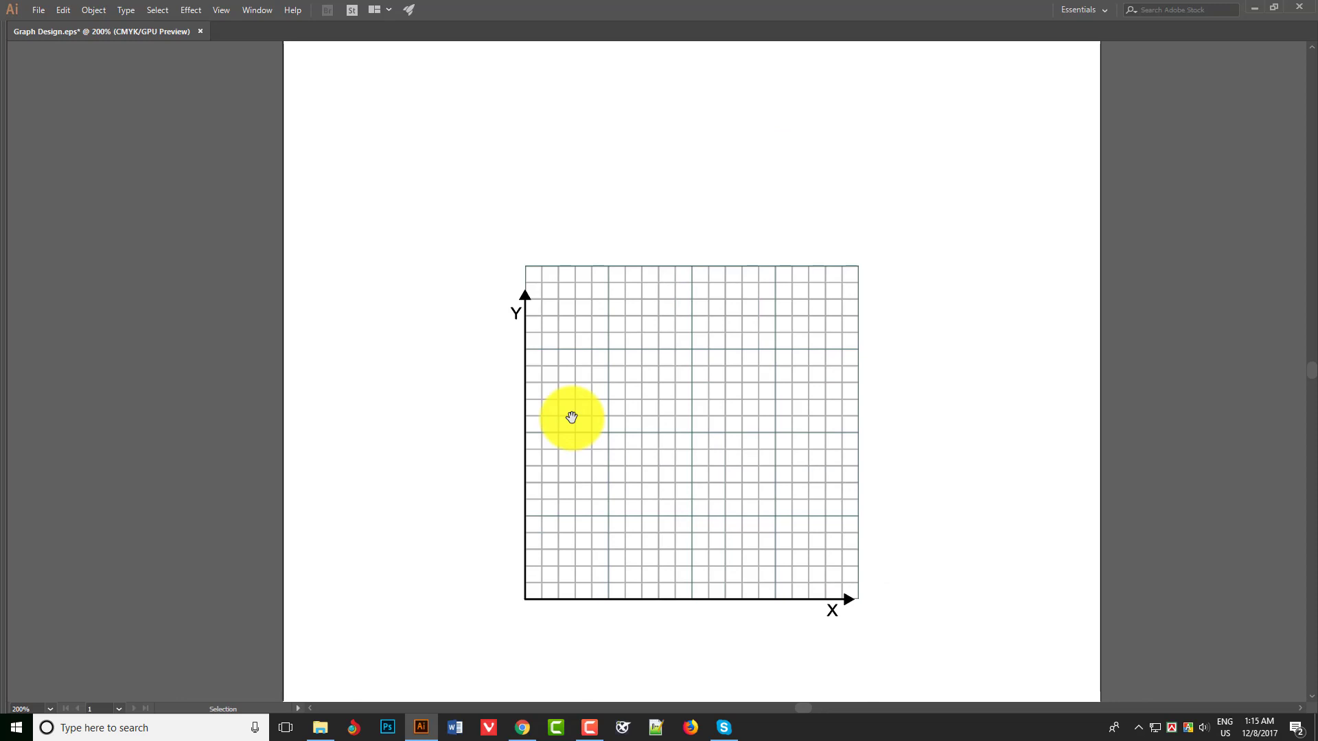
left_click(712, 477, "ctrl")
left_click(506, 478, "ctrl")
left_click_drag(559, 506, 594, 576)
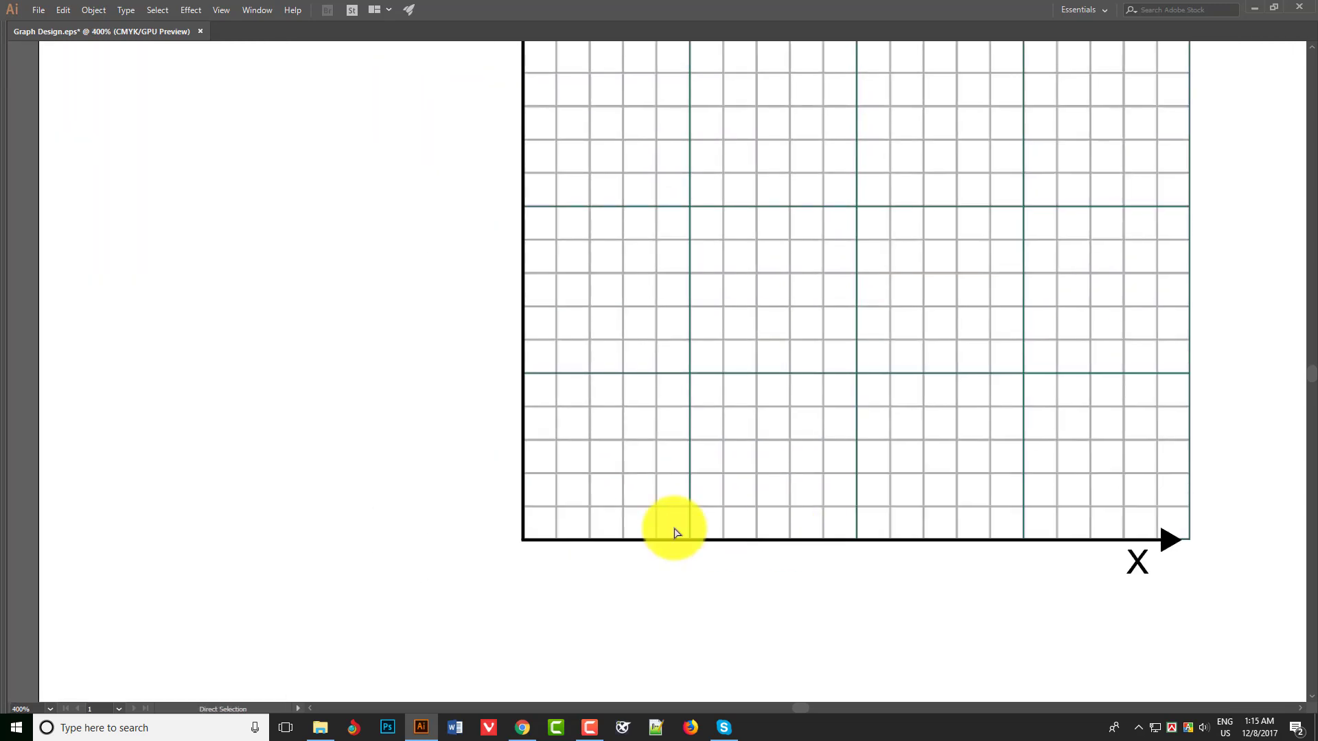
key("ctrl+s")
- Shorten the X axis to about 16 grid squares, moving its arrowhead and X label toward the origin
left_click_drag(845, 419, 791, 516)
left_click_drag(1110, 637, 989, 631)
left_click(456, 296, "ctrl+alt")
- Shorten the Y axis to about 17 grid squares, moving its arrowhead and Y label down, and save the file
left_click_drag(591, 300, 536, 322)
left_click_drag(574, 163, 698, 262)
left_click_drag(615, 192, 617, 230)
left_click(493, 237)
left_click_drag(983, 483, 826, 394)
key("ctrl+s")
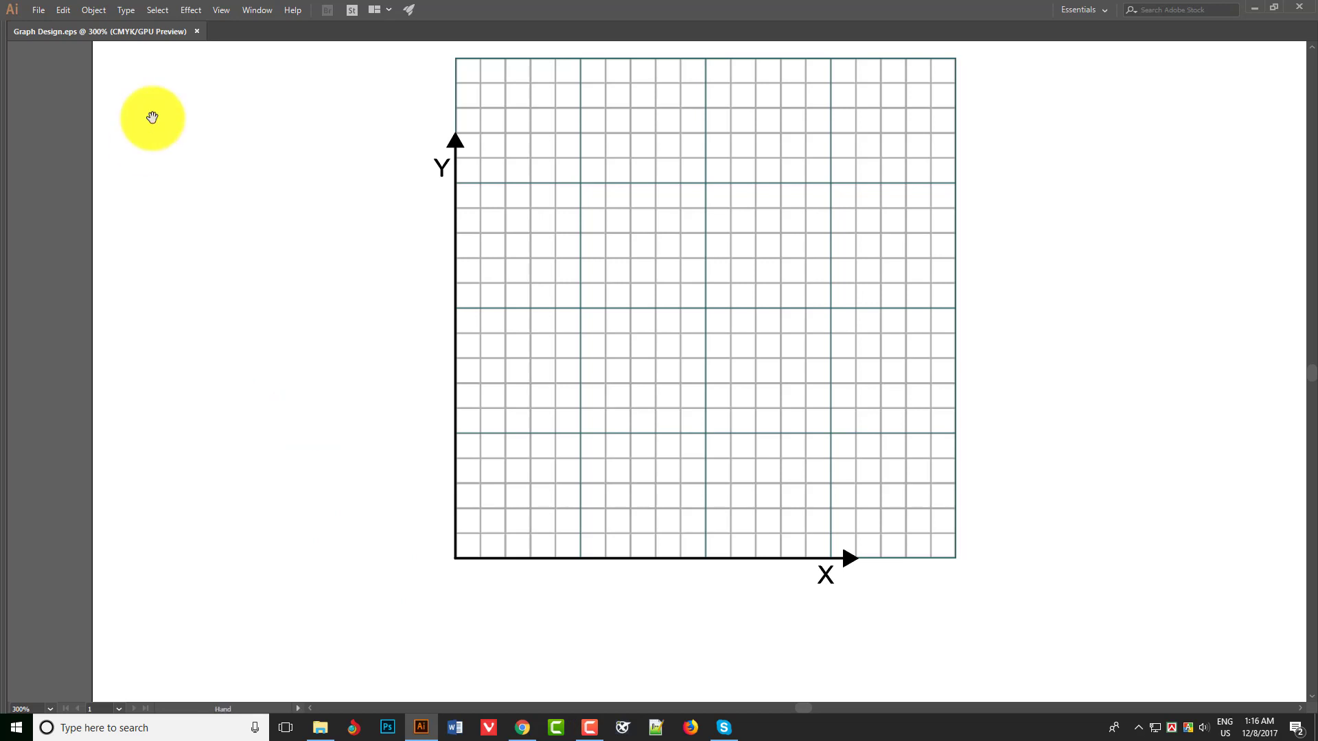
- Add the label "বেতন (টাকা)" in SutonnyMJ Regular and place it just outside the Y axis, below the Y
key("t")
left_click(396, 349)
key("ctrl+t")
left_click(1119, 137)
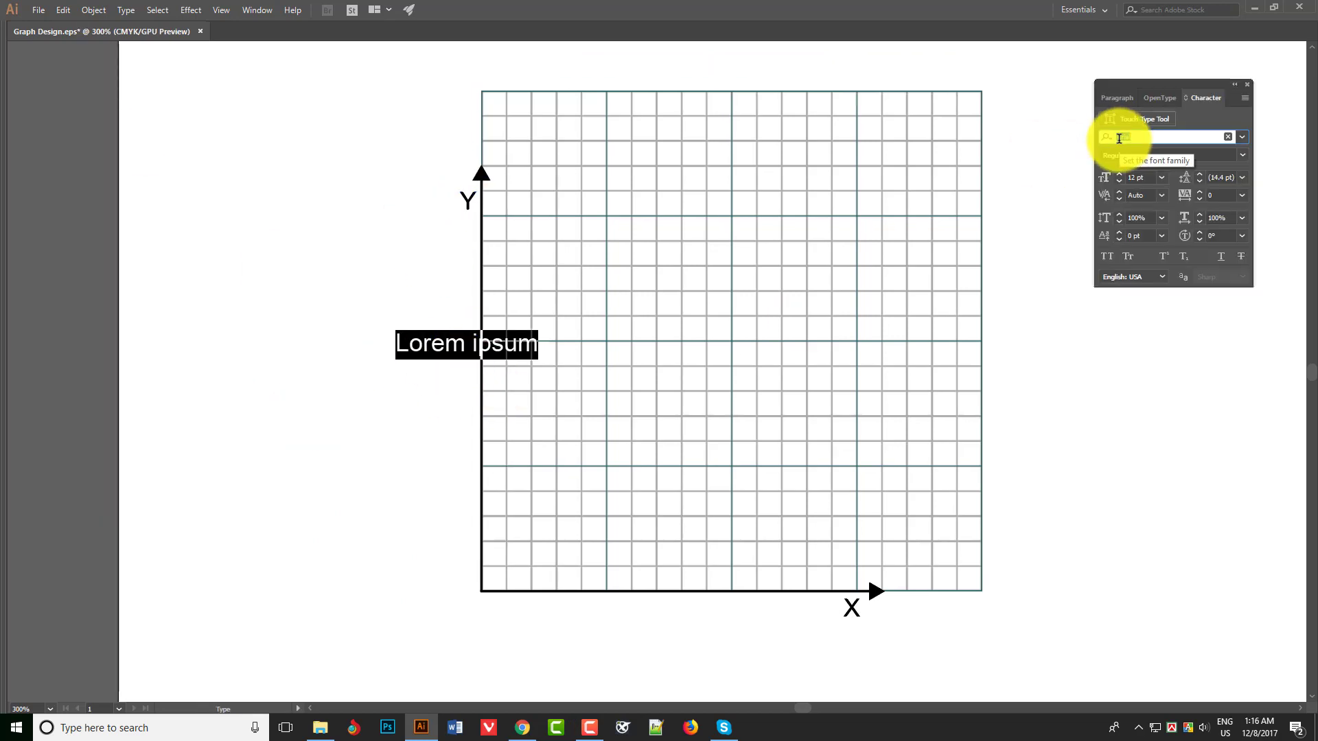
type("suto")
left_click(1073, 320)
left_click(1243, 157)
left_click(1140, 172)
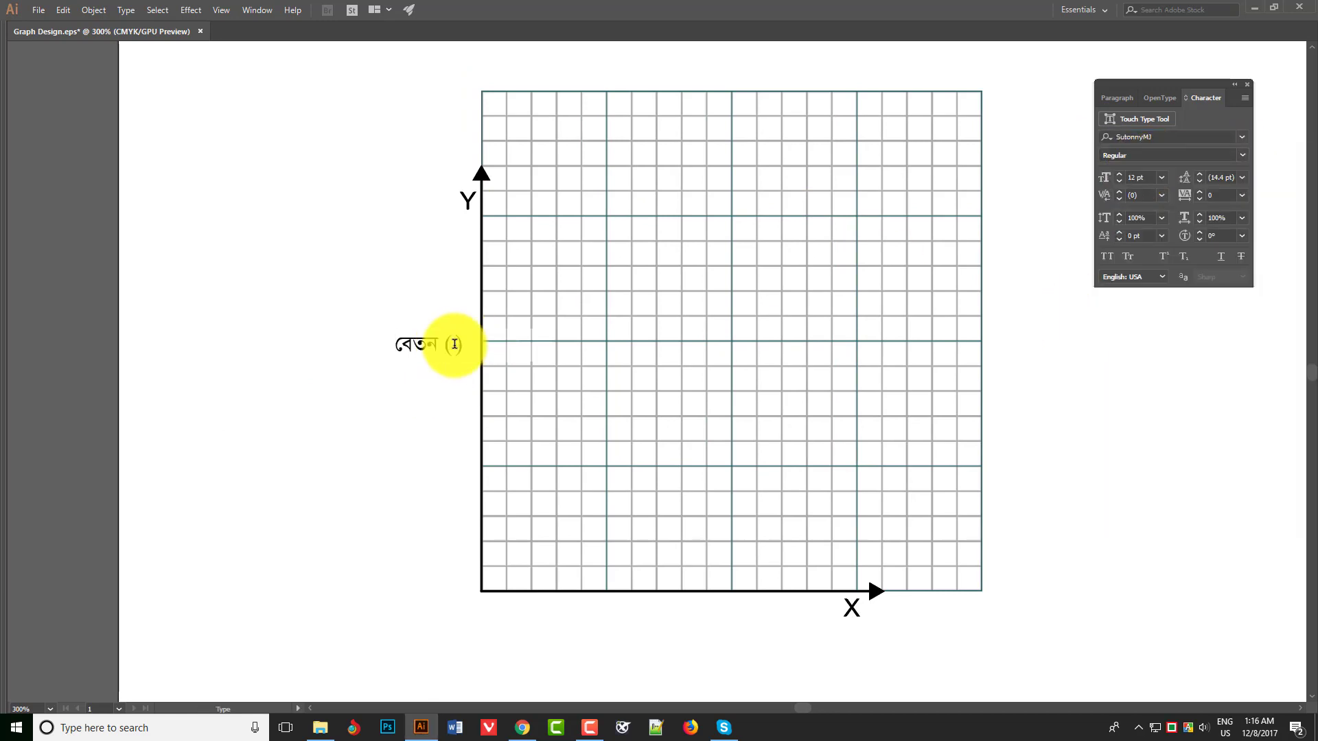
key("Escape")
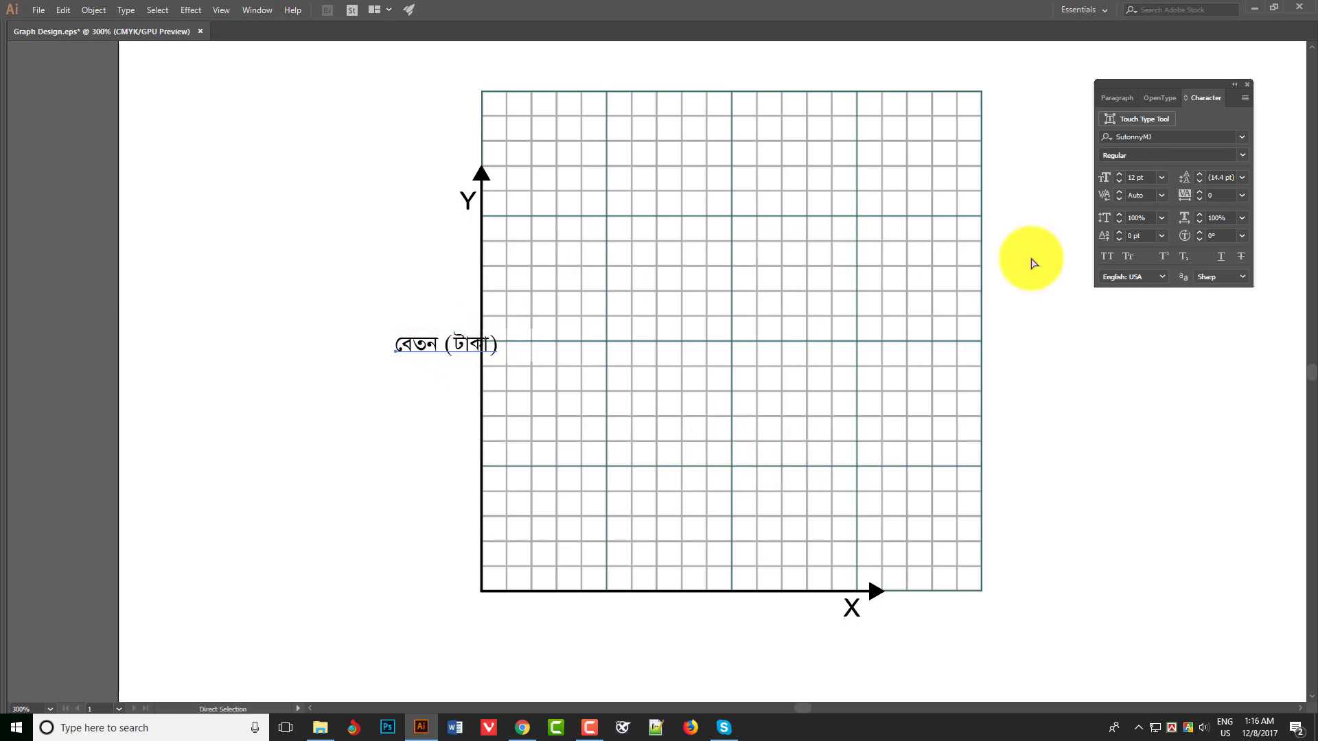
left_click_drag(447, 352, 423, 227)
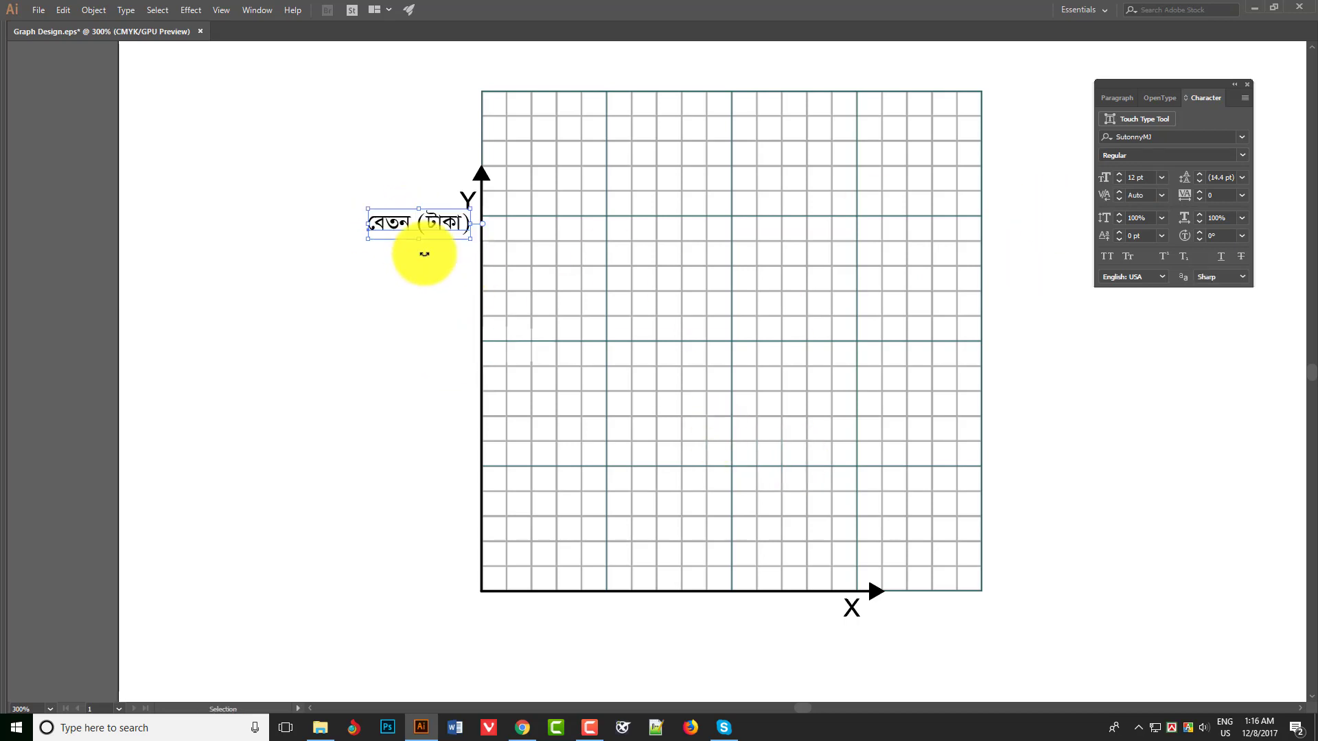
- Show the rulers and place horizontal guides along the grid's horizontal lines, from the X axis upward
left_click(616, 472, "ctrl")
key("ctrl+r")
left_click_drag(516, 48, 478, 469)
left_click_drag(482, 48, 501, 436)
left_click_drag(500, 47, 486, 337)
left_click_drag(515, 47, 515, 236)
left_click_drag(515, 50, 513, 168)
left_click_drag(515, 48, 503, 135)
mouse_move(509, 48)
left_mouse_down()
mouse_move(508, 109)
mouse_move(512, 68)
left_mouse_up()
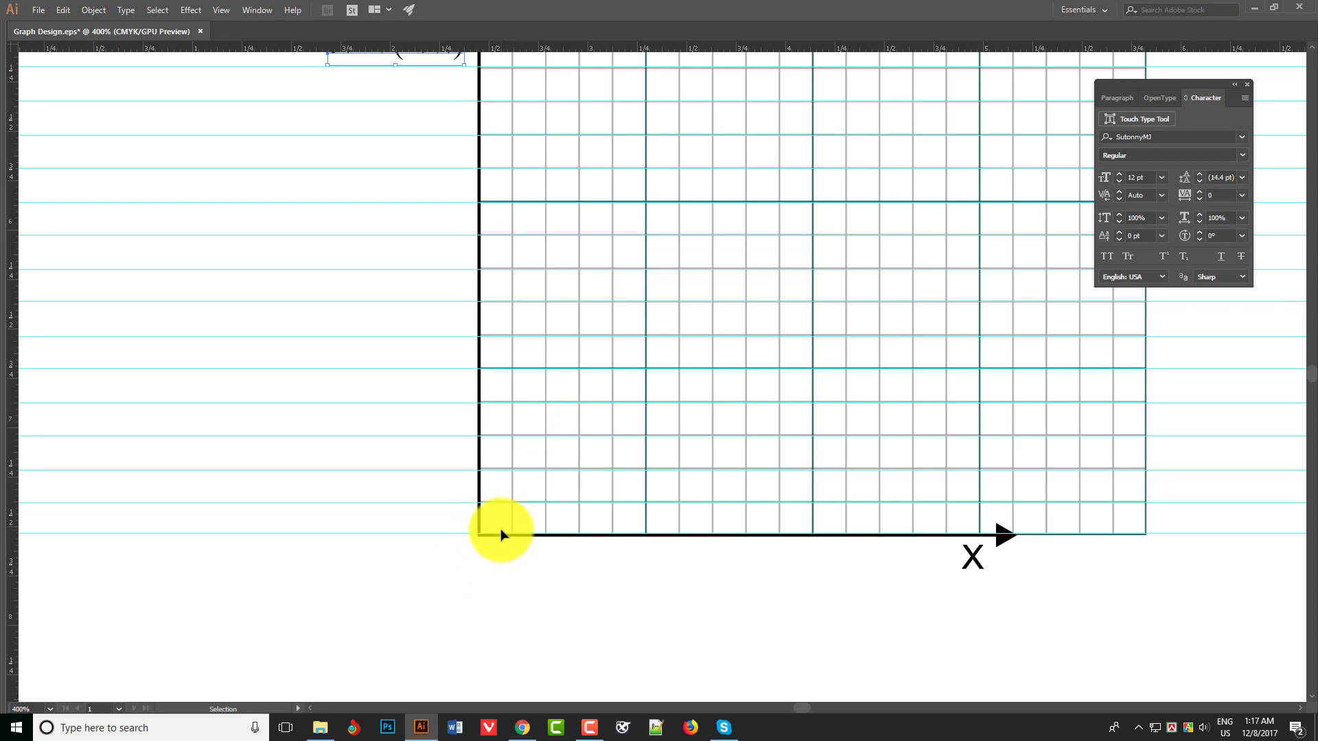
- Add the scale label ১৫০০০ and place it outside the Y axis, at the third grid line above the origin
key("t")
left_click(572, 618)
type("5000")
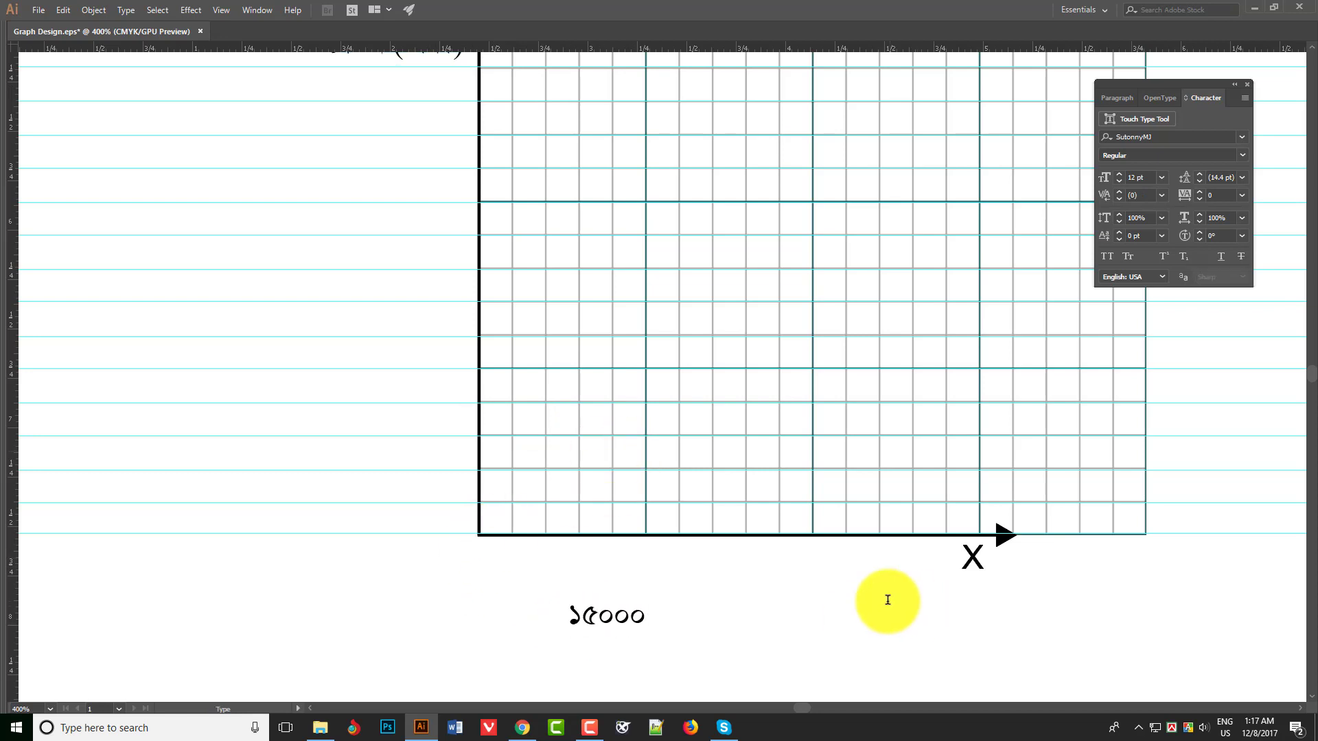
key("Escape")
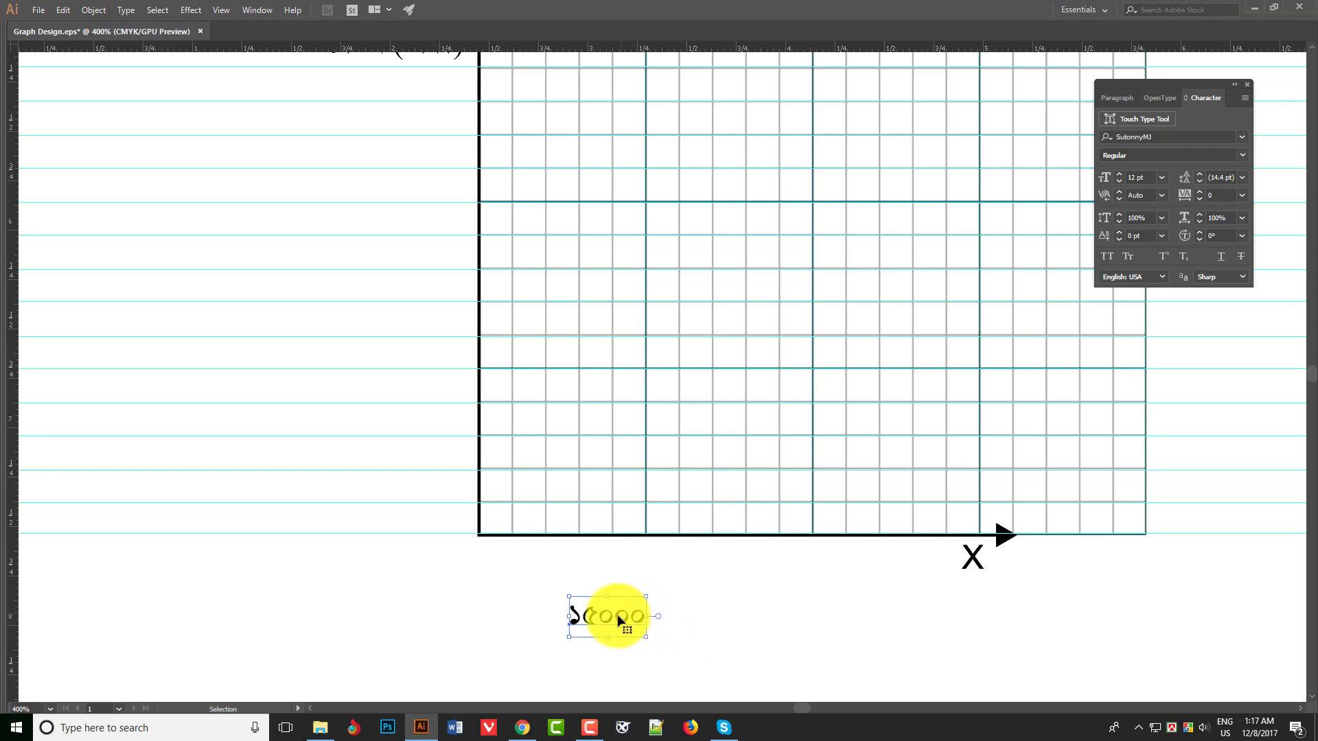
left_click_drag(620, 621, 444, 444)
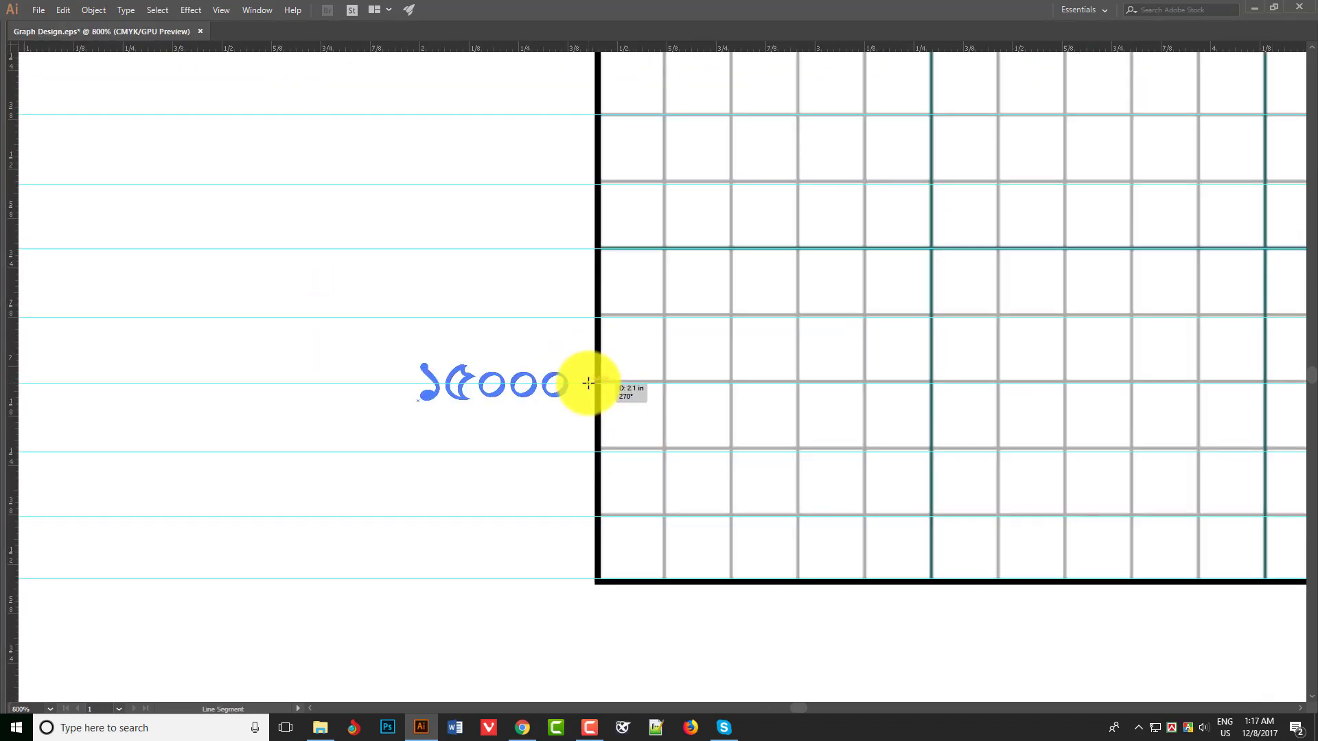
- Draw a short horizontal tick line about 0.12 in long beside the ১৫০০০ label, with a 0.75 pt black stroke
left_click_drag(589, 383, 612, 384)
key("Tab")
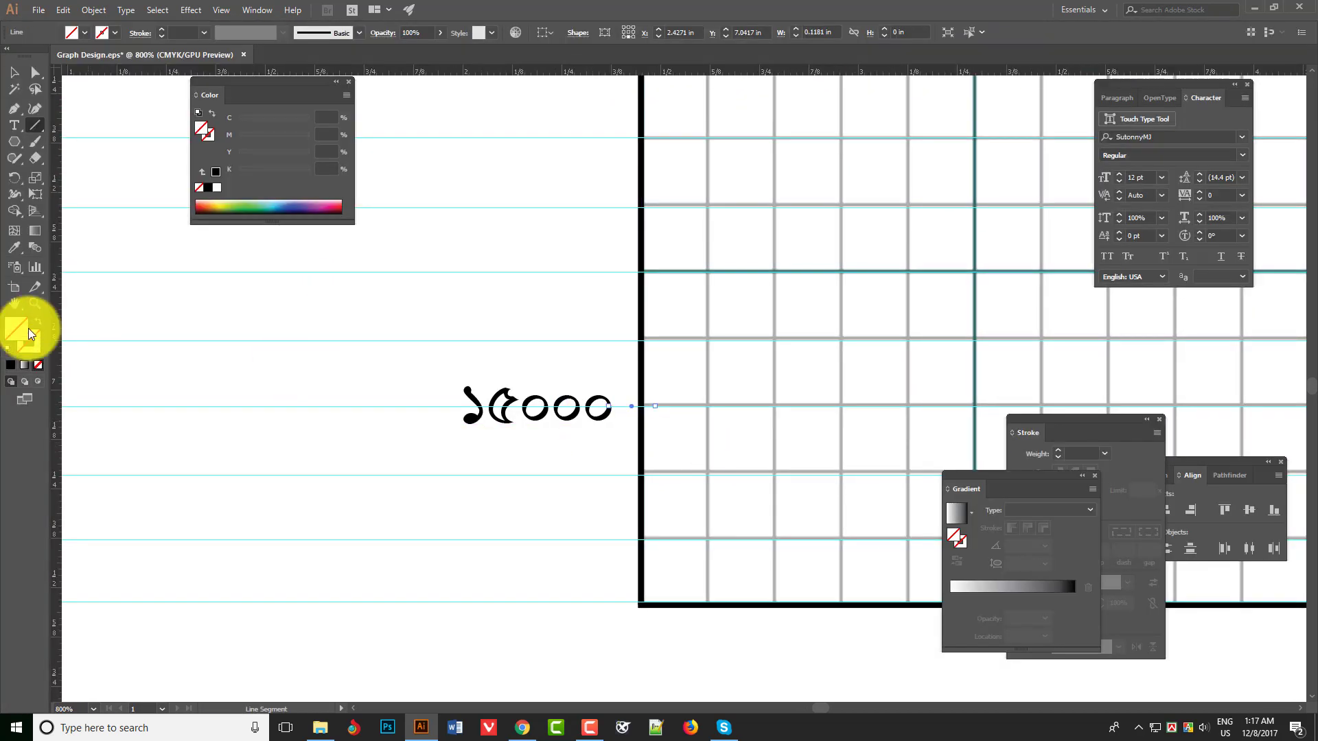
left_click(162, 29)
left_click(162, 29)
left_click(16, 70)
scroll(346, 312, "up", 2)
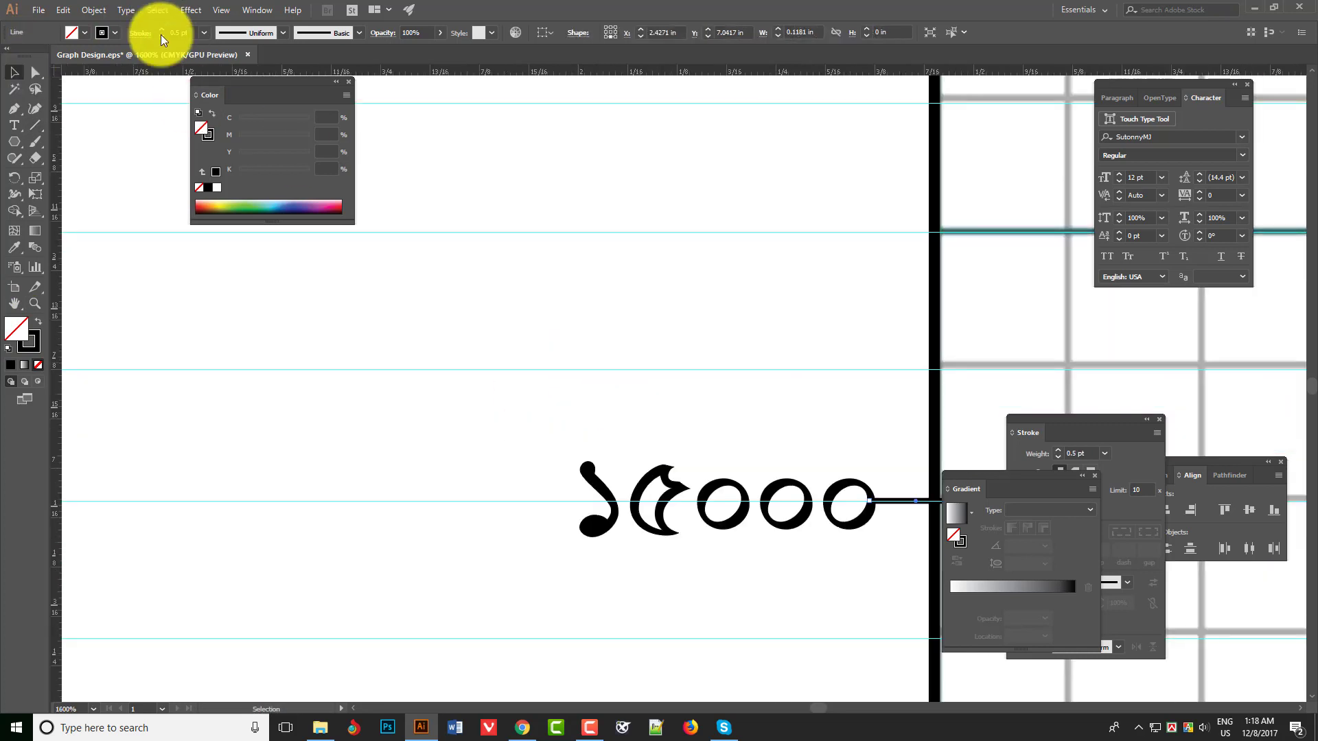
left_click(161, 30)
- Shorten the tick to about 0.09 in so that it is centred across the Y axis
left_click_drag(935, 540, 509, 513)
left_click(477, 374)
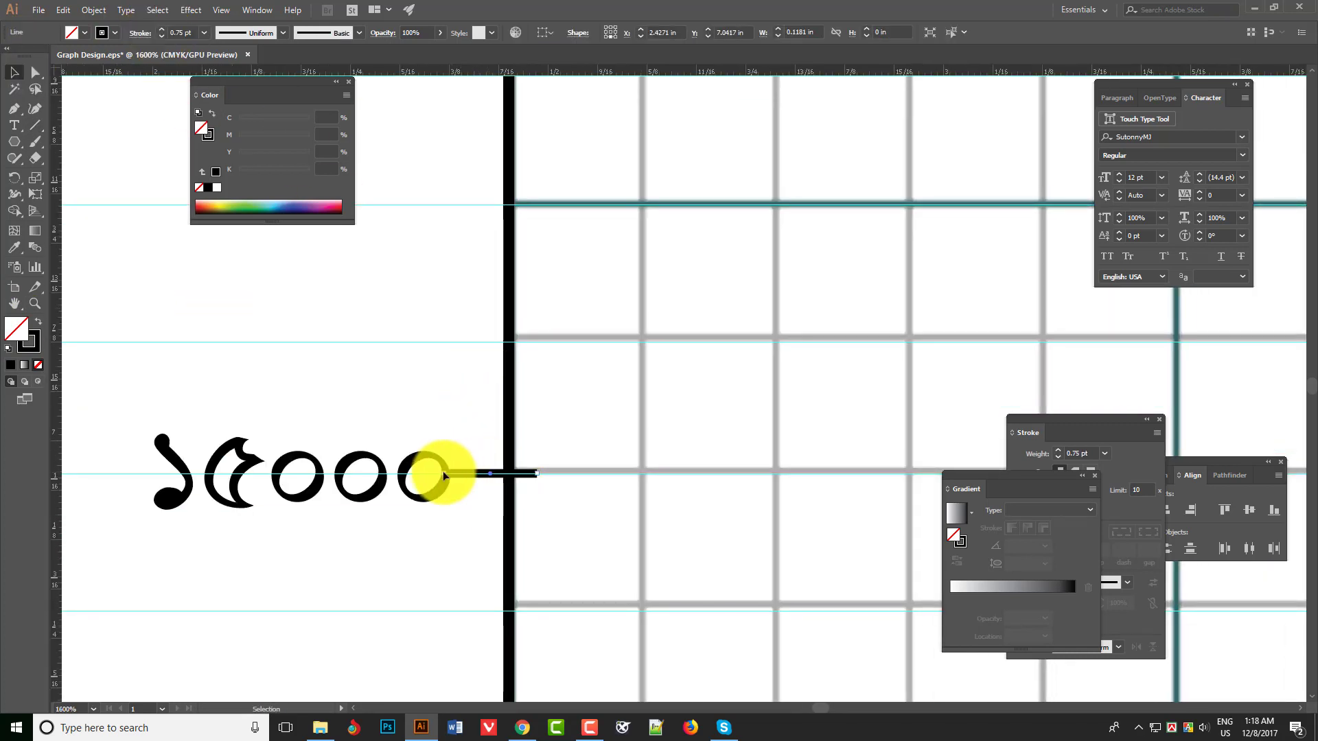
left_click_drag(442, 471, 466, 472)
left_click(509, 471)
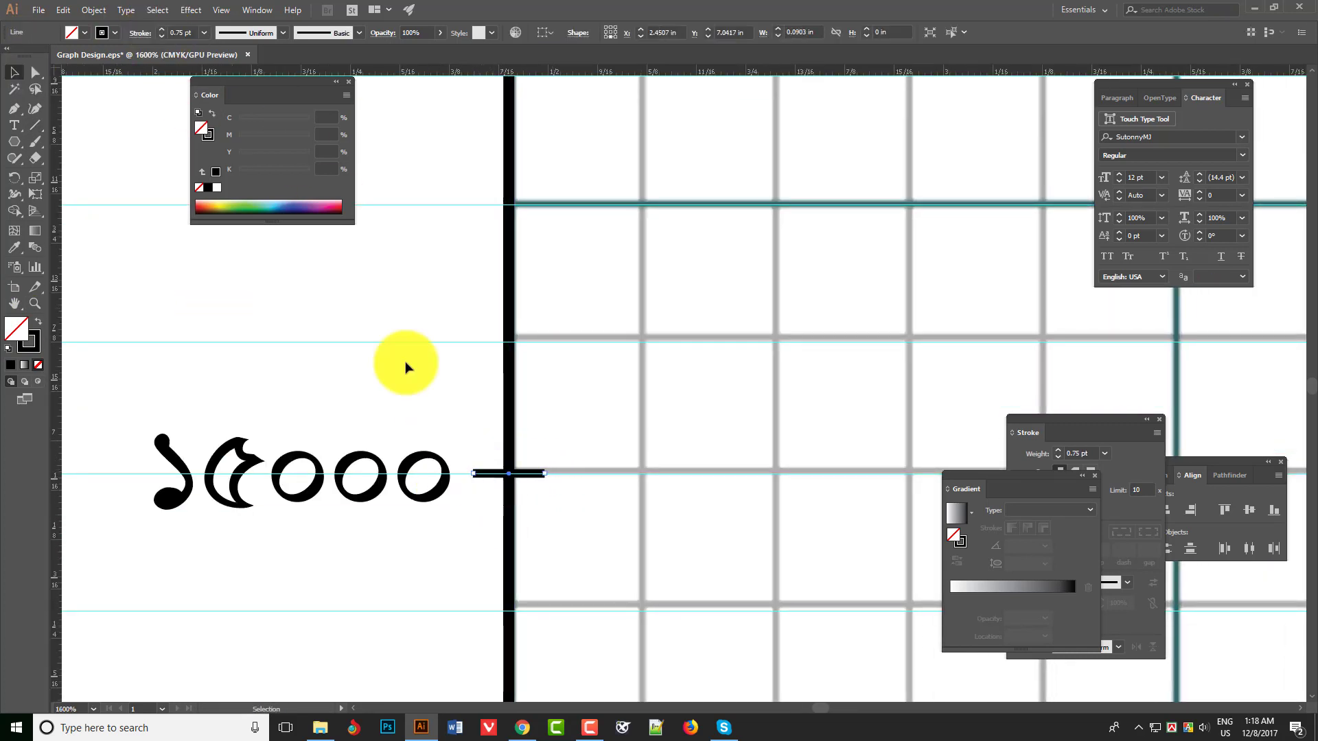
- Outline the tick's stroke and narrow the resulting shape to about 0.05 in, centred on the Y axis
left_click(95, 9)
mouse_move(110, 306)
left_click(302, 341)
left_click(510, 474, "ctrl")
left_click(673, 398, "ctrl")
left_click(673, 398, "ctrl")
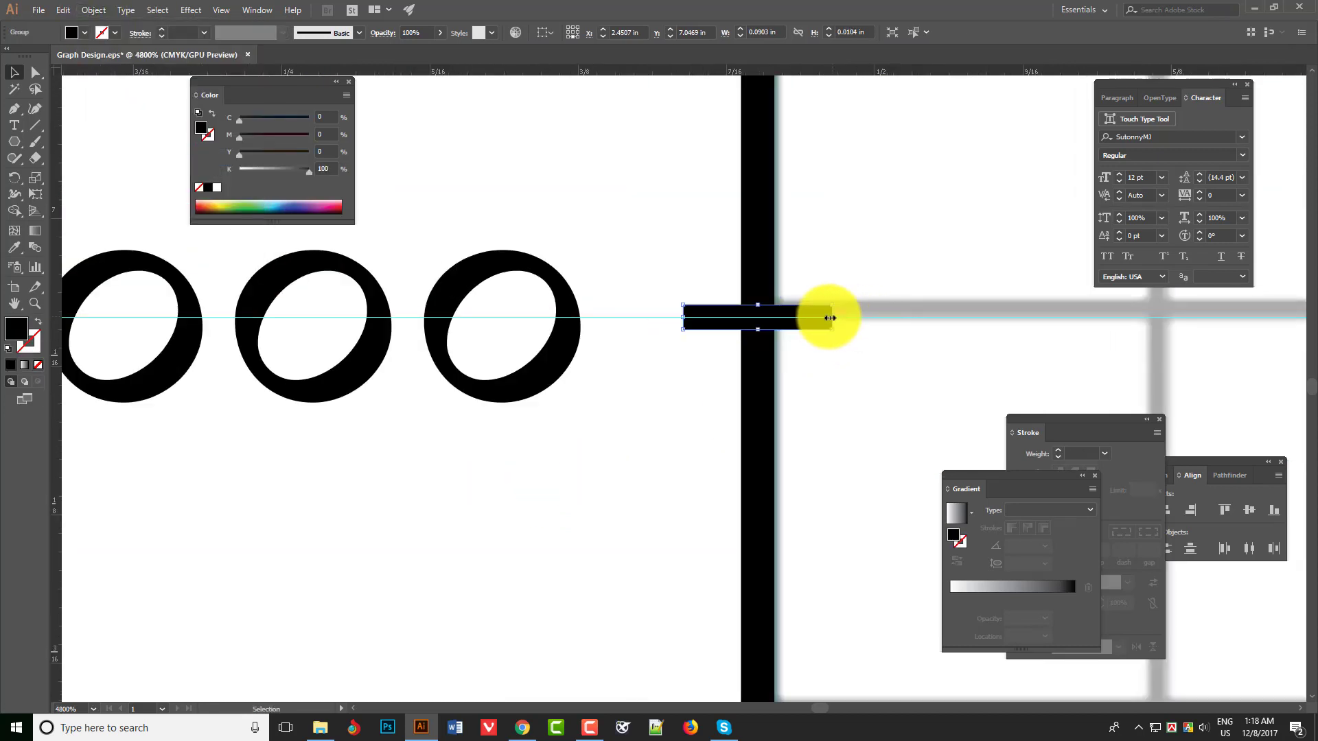
left_click_drag(832, 312, 824, 311)
key("ctrl+minus")
key("ctrl+minus")
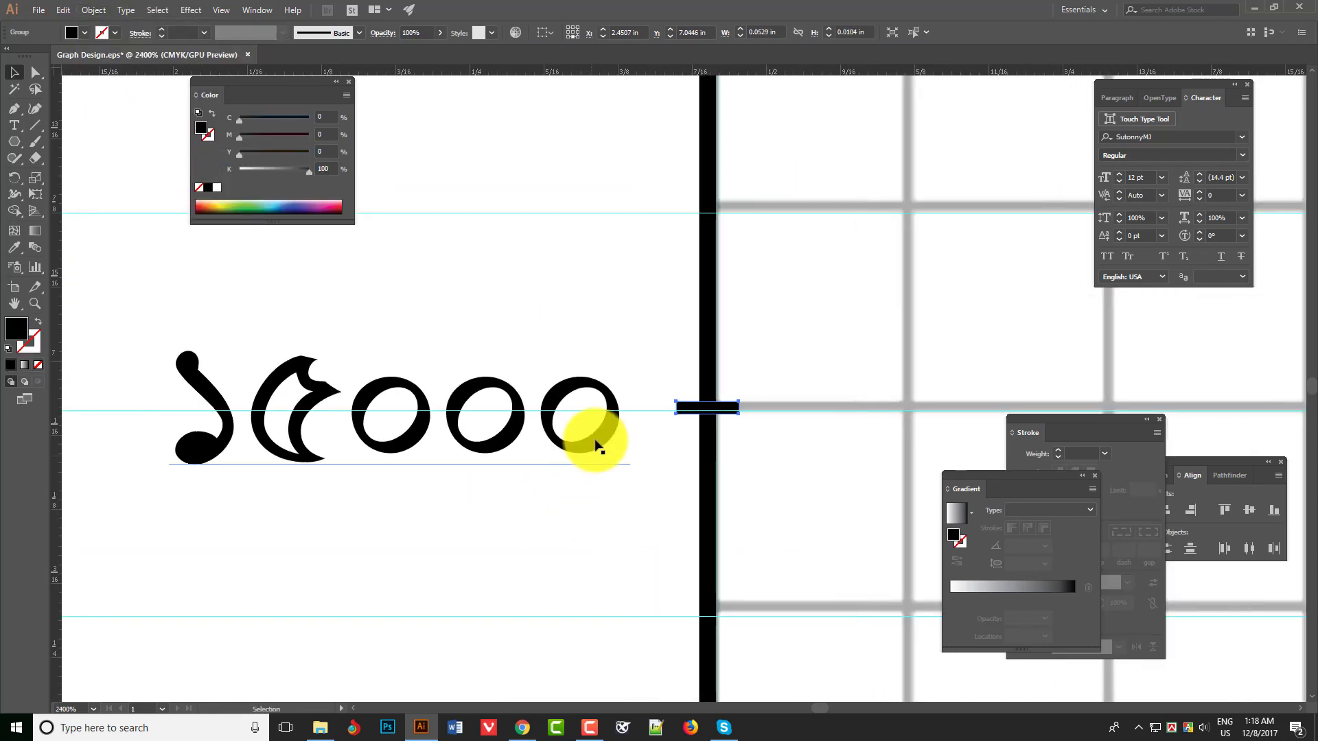
- Save the file and duplicate the ১৫০০০ label with its tick two grid lines higher on the Y axis
left_click(597, 446)
key("ctrl+minus")
key("ctrl+minus")
key("ctrl+minus")
mouse_move(683, 391)
left_mouse_down()
mouse_move(656, 545)
mouse_move(671, 407)
left_mouse_up()
key("ctrl+s")
left_click(671, 542, "shift")
key("ctrl+plus")
left_click(670, 423, "ctrl")
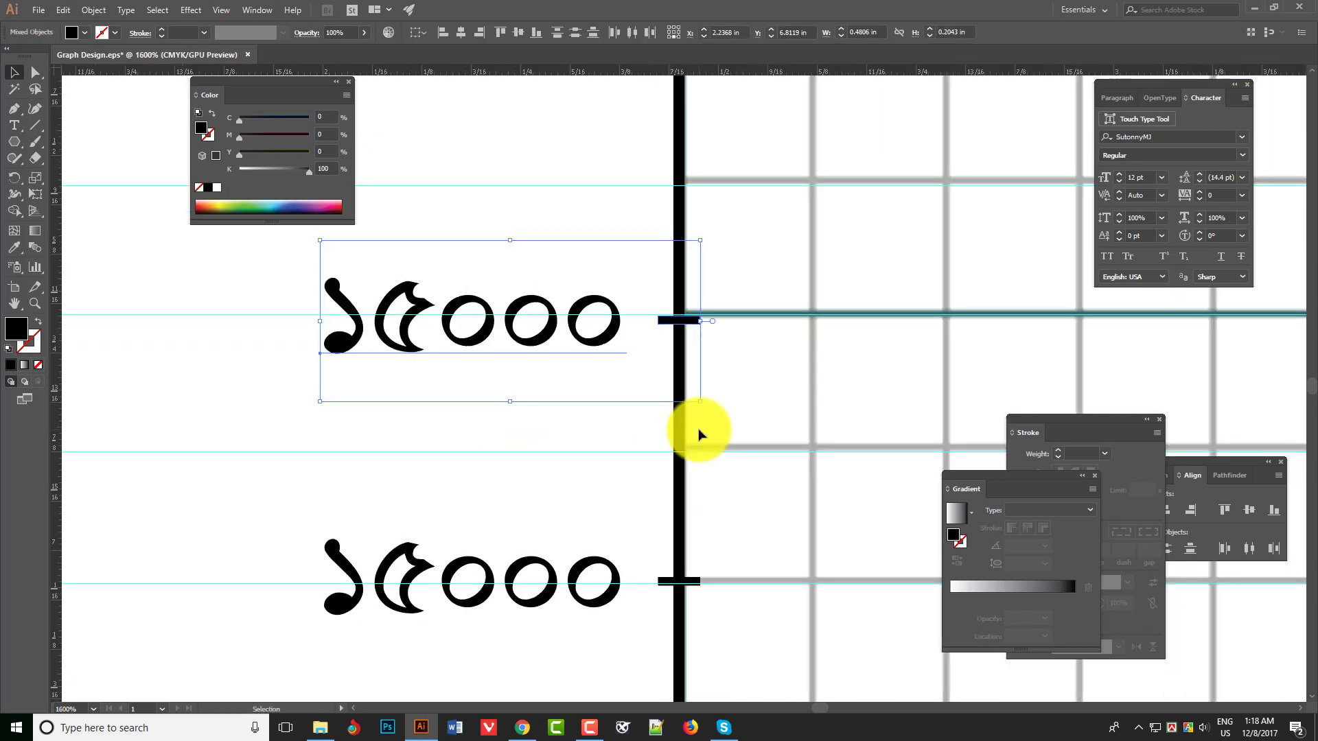
- Nudge the duplicated label and tick into line with their grid line, refining the keyboard increment to 0.005 in
key("ctrl+k")
type(".001")
key("Return")
key("Up")
key("ctrl+k")
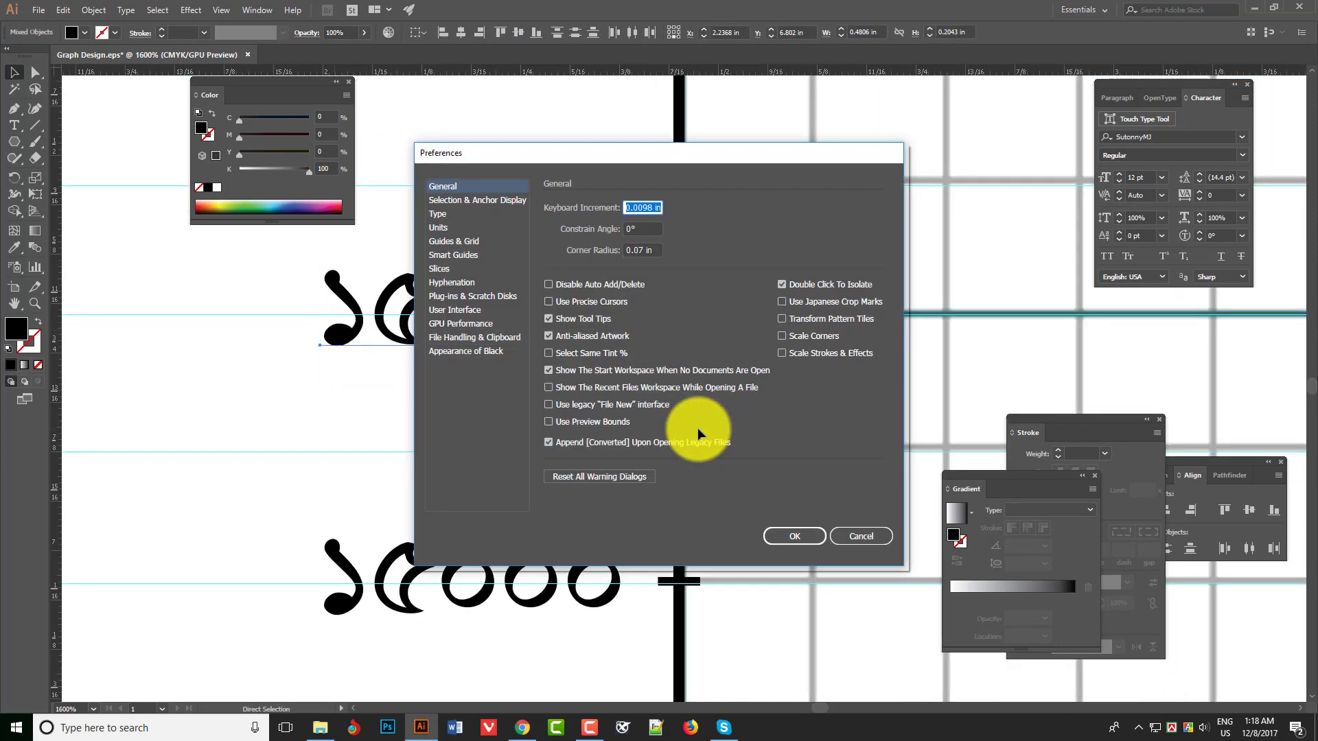
type(".005")
key("Return")
key("Down")
- Change the first digit of the duplicated label so it reads ২৫০০০
key("t")
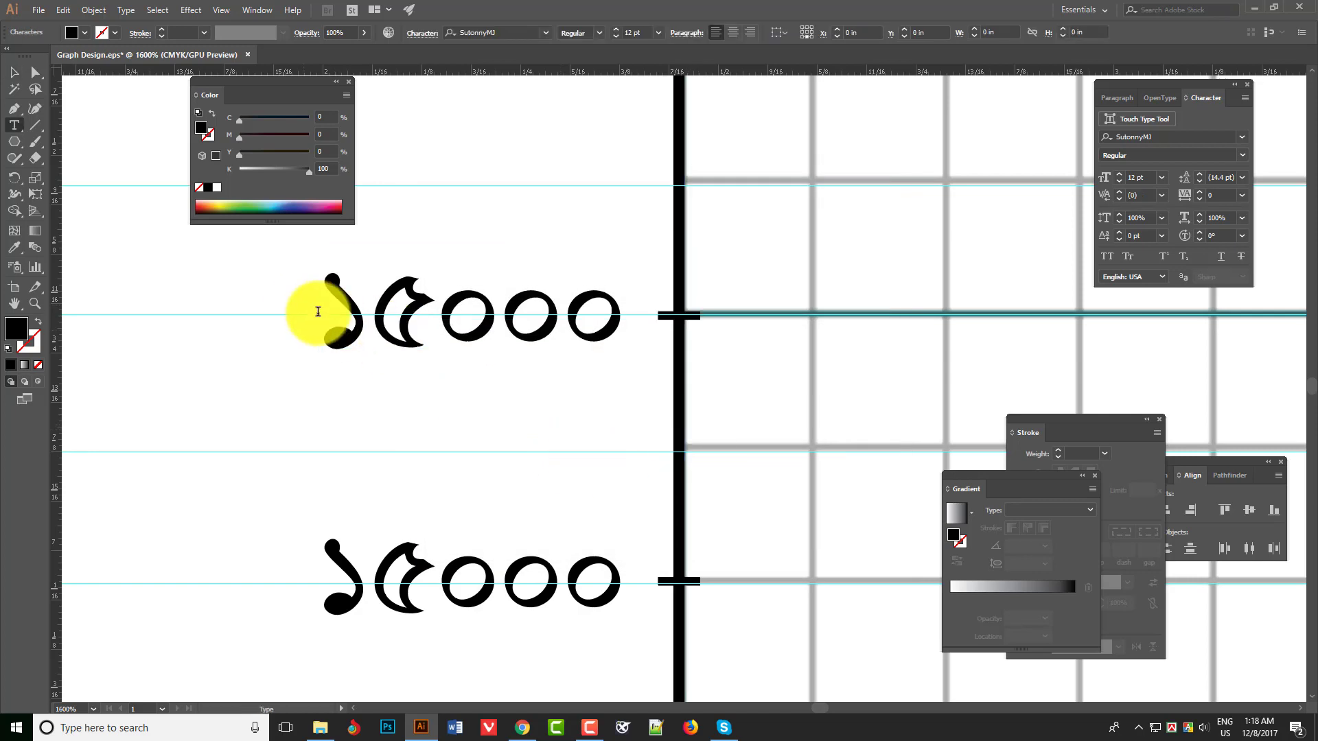
left_click_drag(318, 312, 402, 315)
type("2")
key("Escape")
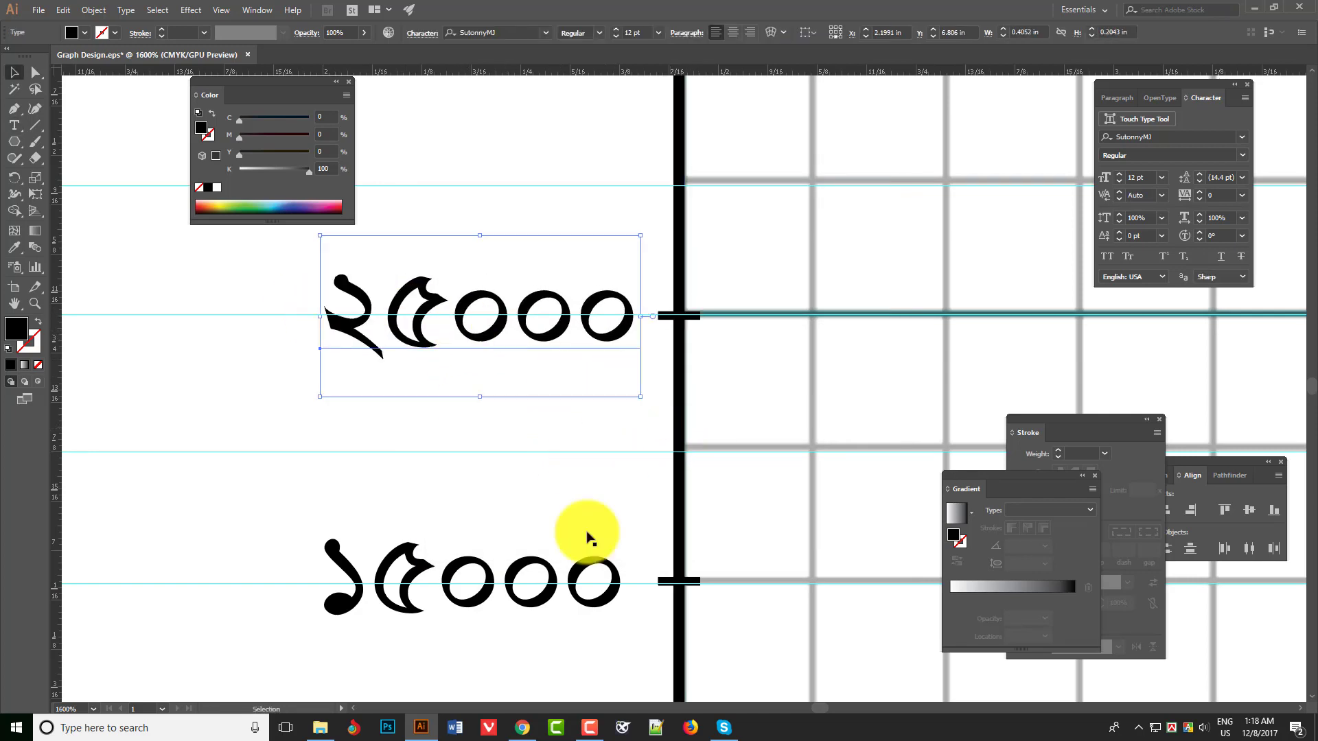
- Right-align the text of the ১৫০০০ and ২৫০০০ labels and move them back beside their ticks
left_click(589, 532, "shift")
left_click(1117, 97)
left_click(1152, 119)
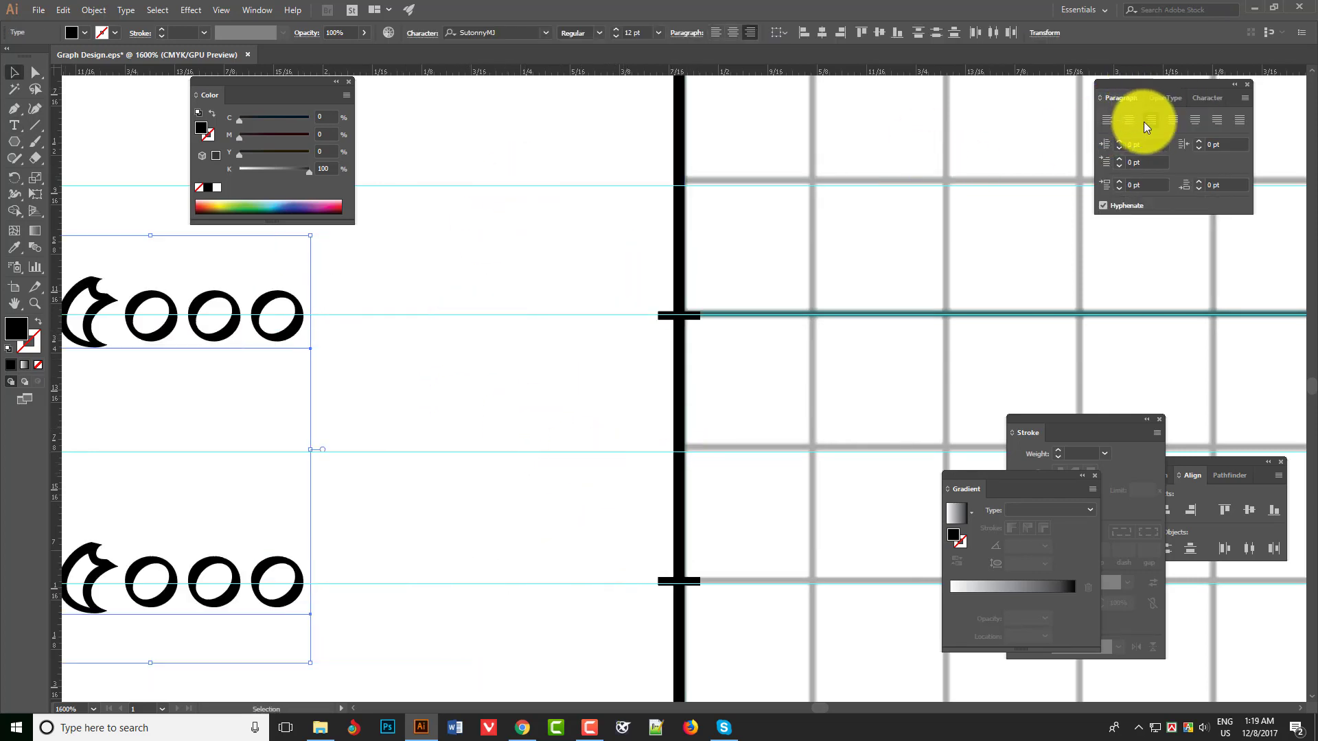
left_click_drag(444, 319, 644, 320)
- Duplicate the ২৫০০০ label and tick two grid lines higher and change the copy to ৩৫০০০
left_click_drag(611, 238, 668, 326)
left_click_drag(616, 326, 653, 245)
key("t")
left_click_drag(388, 252, 302, 253)
type("3")
key("Escape")
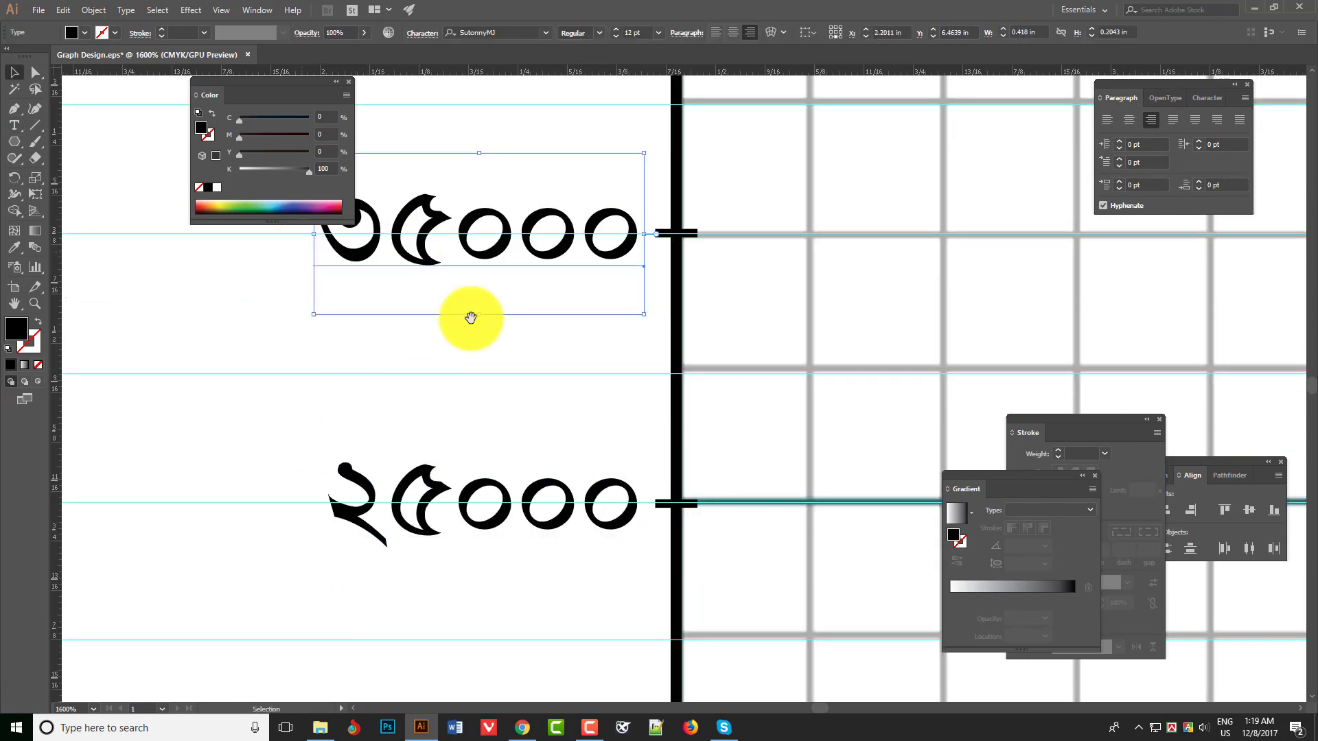
- Duplicate the ৩৫০০০ label and tick two grid lines higher and change the copy to ৪৫০০০
left_click_drag(559, 301, 543, 609)
left_click(655, 541, "shift")
left_click_drag(655, 541, 669, 280)
left_click_drag(579, 285, 594, 406)
key("t")
left_click_drag(384, 397, 320, 396)
type("45000")
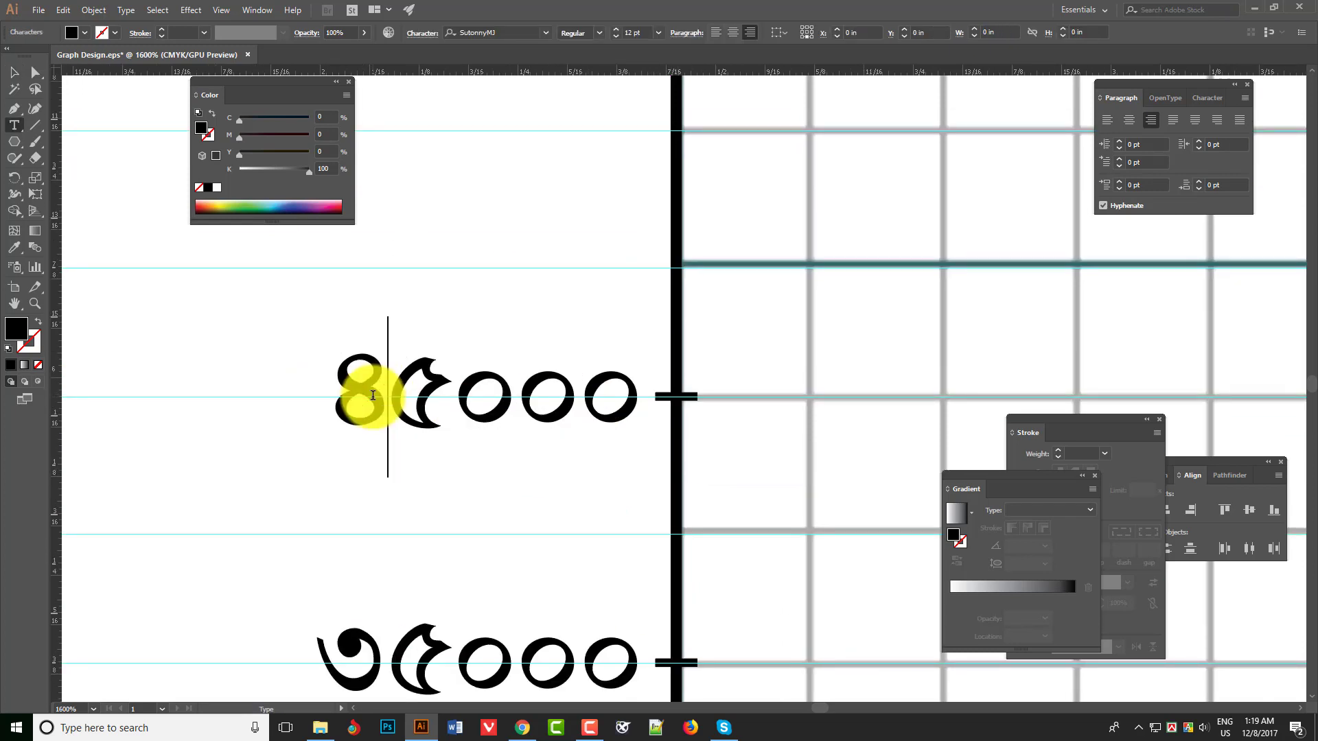
key("Escape")
- Duplicate the ৪৫০০০ label and tick two grid lines higher and change the copy to ৫৫০০০
left_click_drag(617, 392, 597, 319)
left_click(639, 501, "shift")
key("t")
left_click_drag(381, 321, 364, 320)
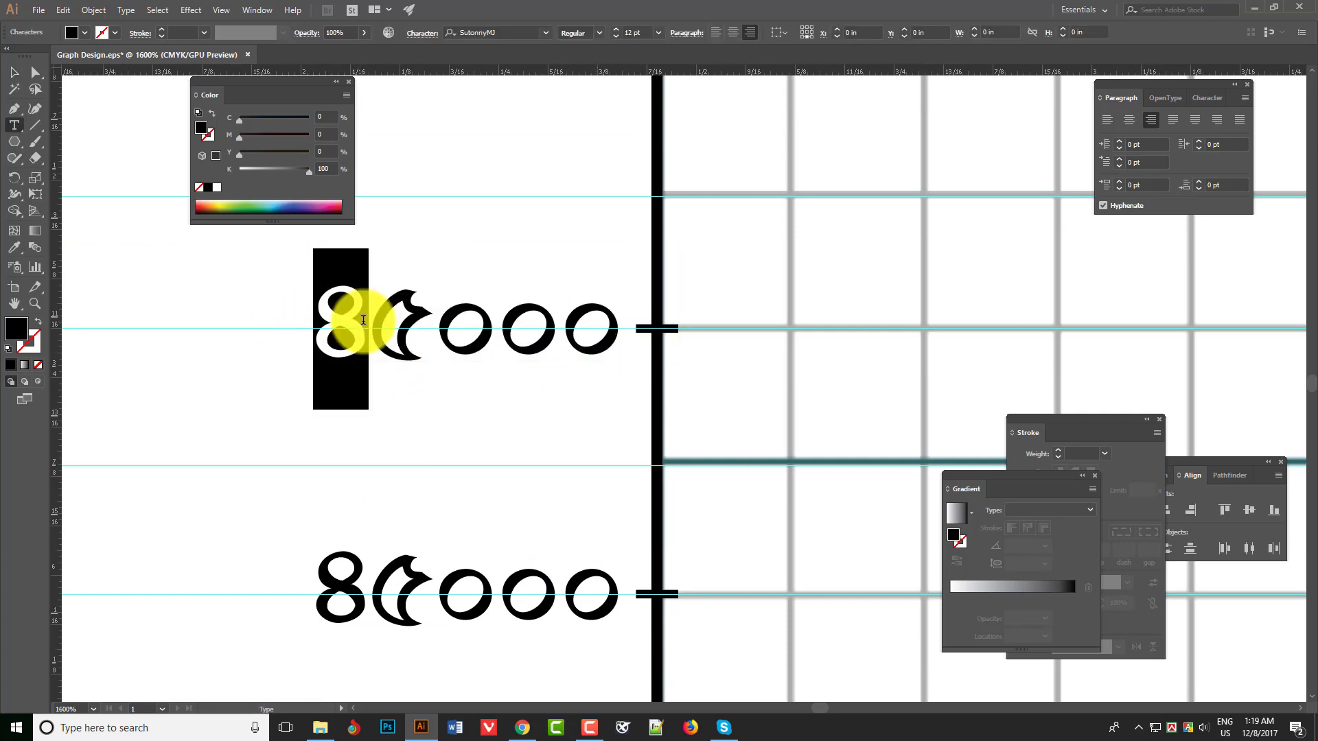
type("5")
key("Escape")
- Review the Y-axis scale labels and the area around the origin and X axis, with the panels hidden
left_click(558, 441)
key("ctrl+minus")
key("ctrl+minus")
key("ctrl+minus")
key("ctrl+minus")
left_click_drag(662, 414, 531, 296)
key("ctrl+minus")
key("Tab")
left_click(642, 508, "ctrl")
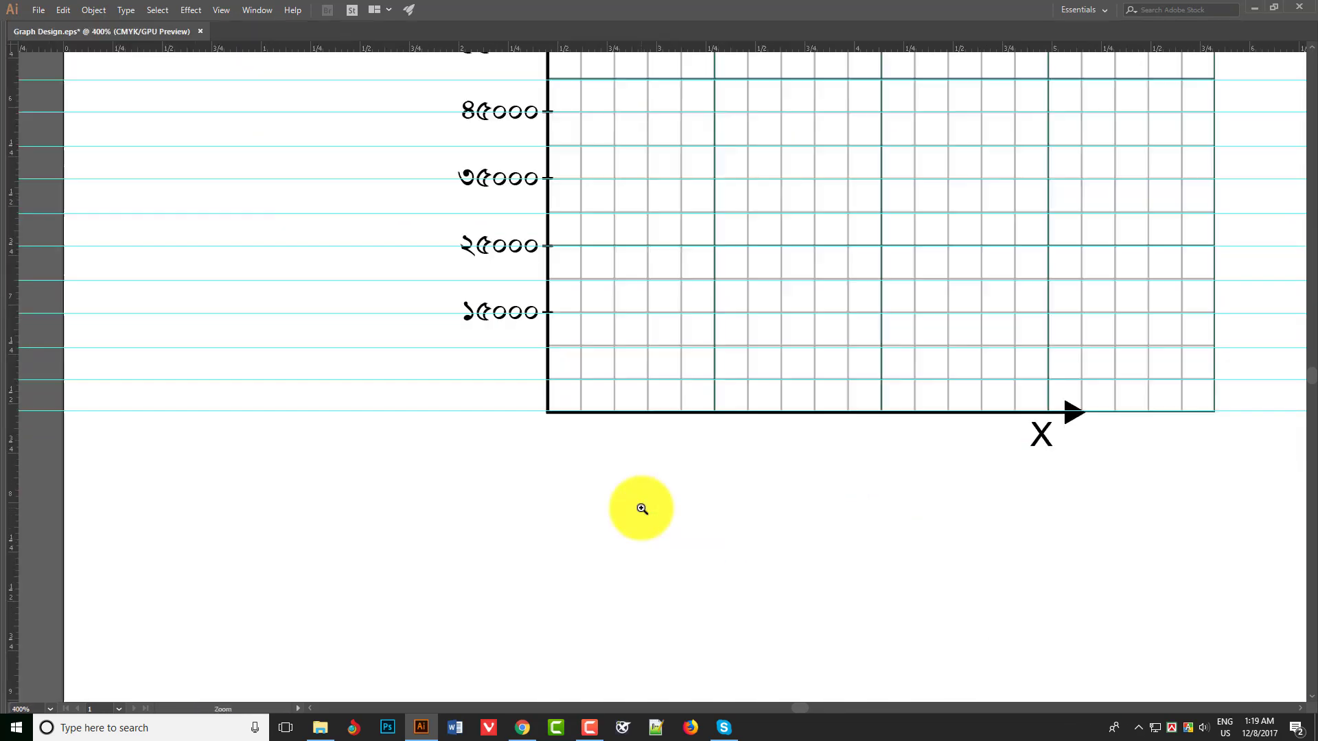
left_click(642, 509, "ctrl")
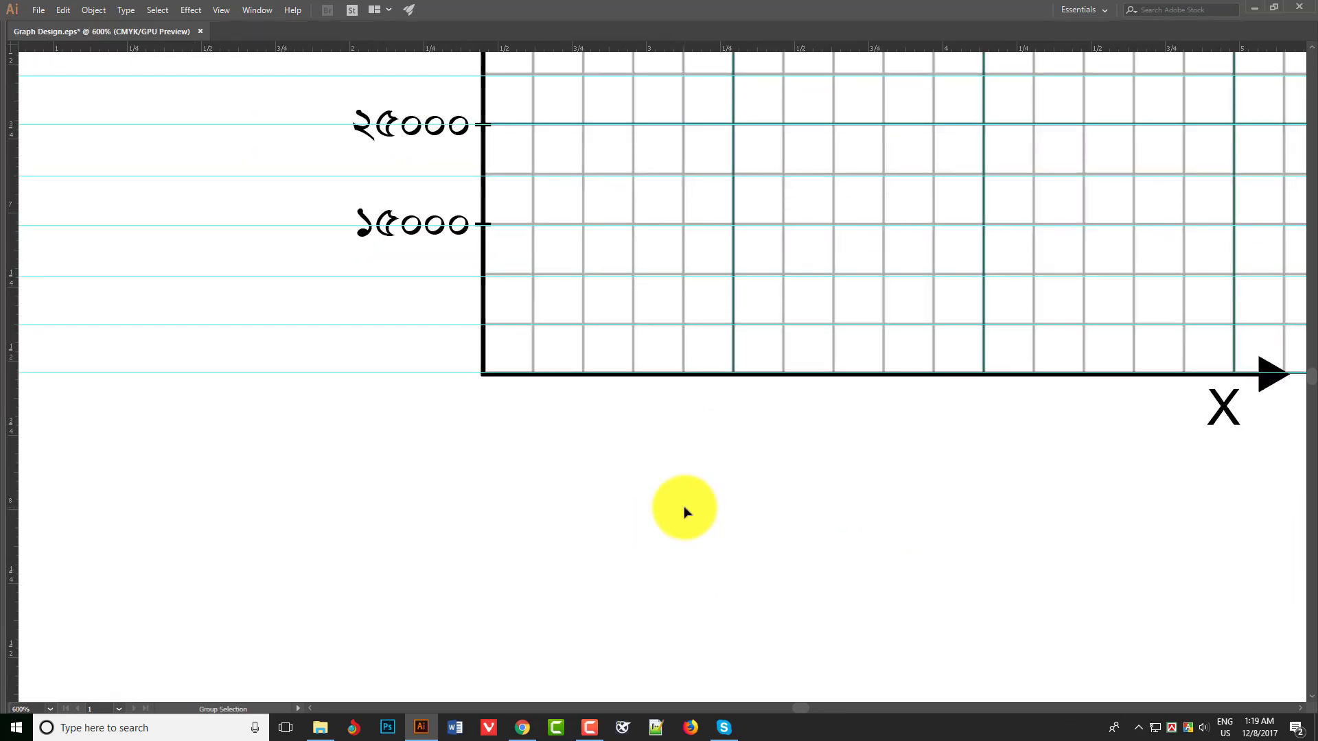
- Set the opacity of the graph paper image to 30%
left_click(560, 277)
key("Tab")
left_click(474, 36)
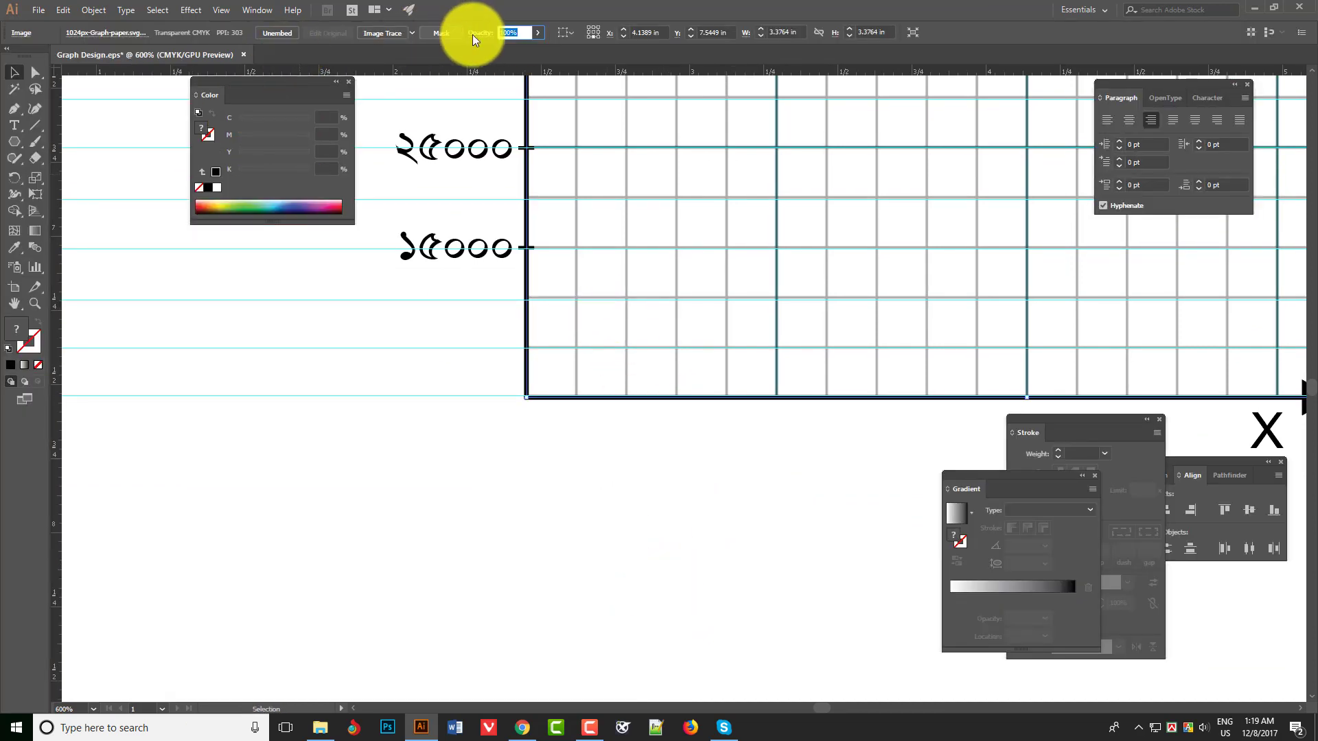
type("30")
key("Return")
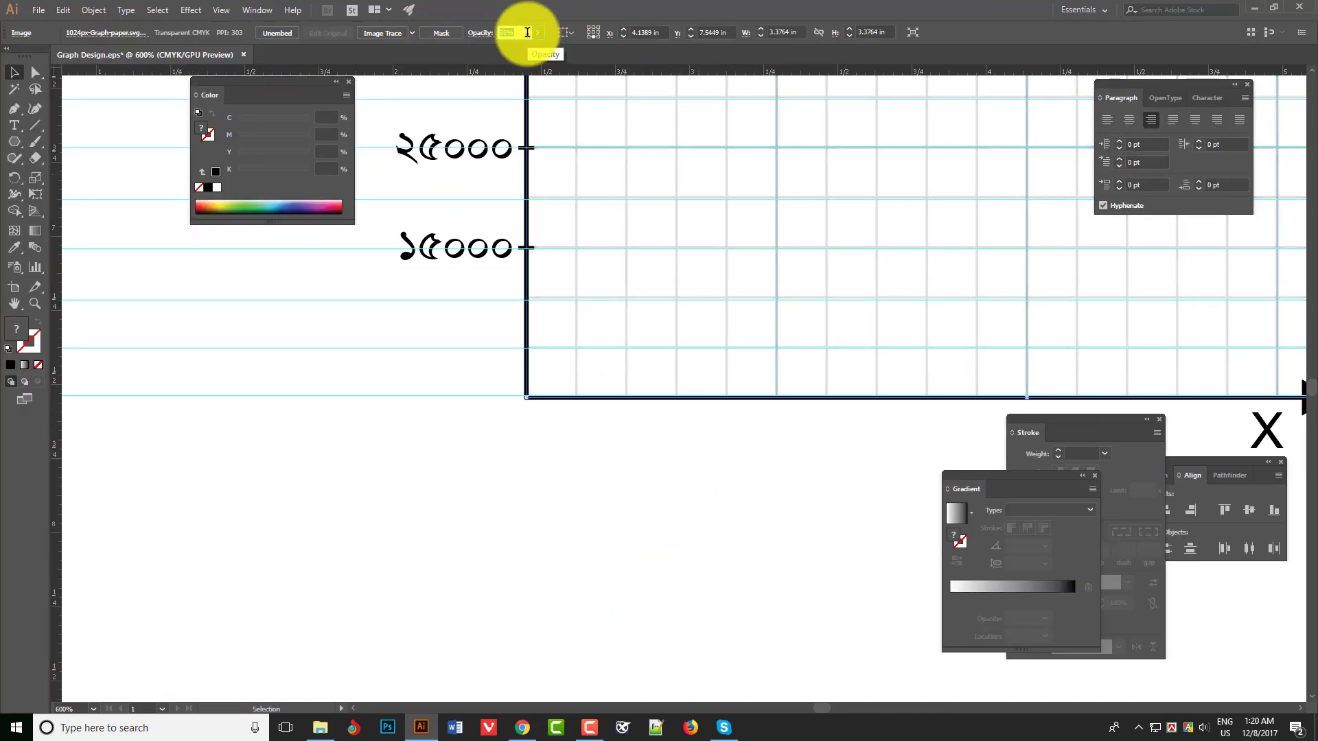
- Hide the guides and nudge the five salary scale labels slightly away from the Y axis
key("Tab")
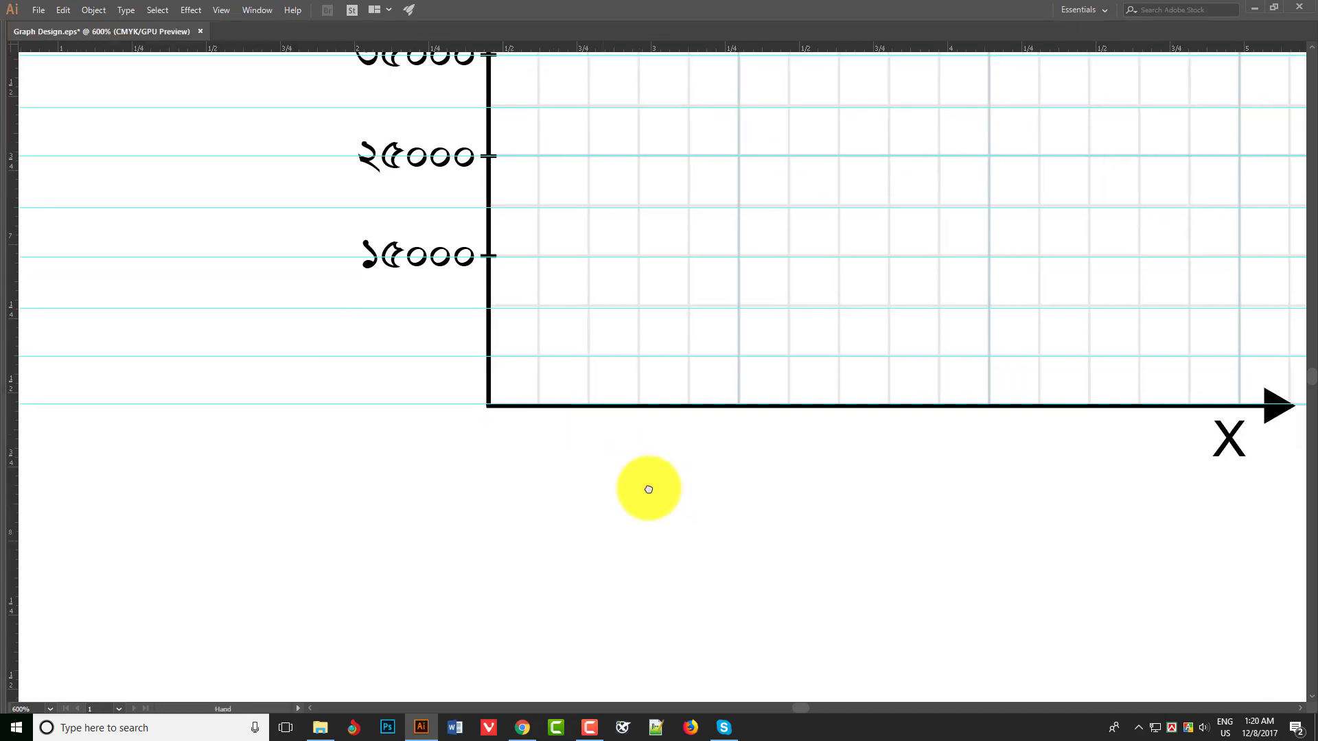
key("ctrl+minus")
key("ctrl+minus")
left_click_drag(551, 281, 608, 547)
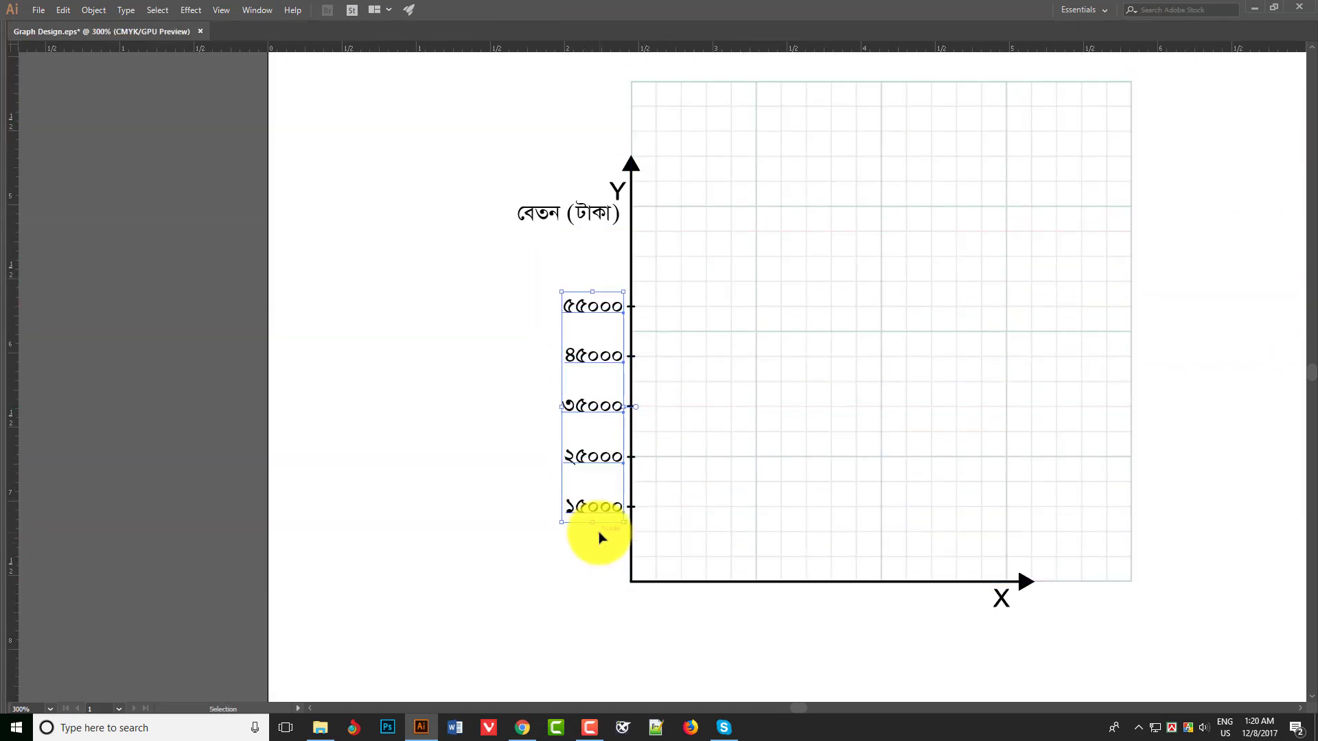
left_click(468, 304)
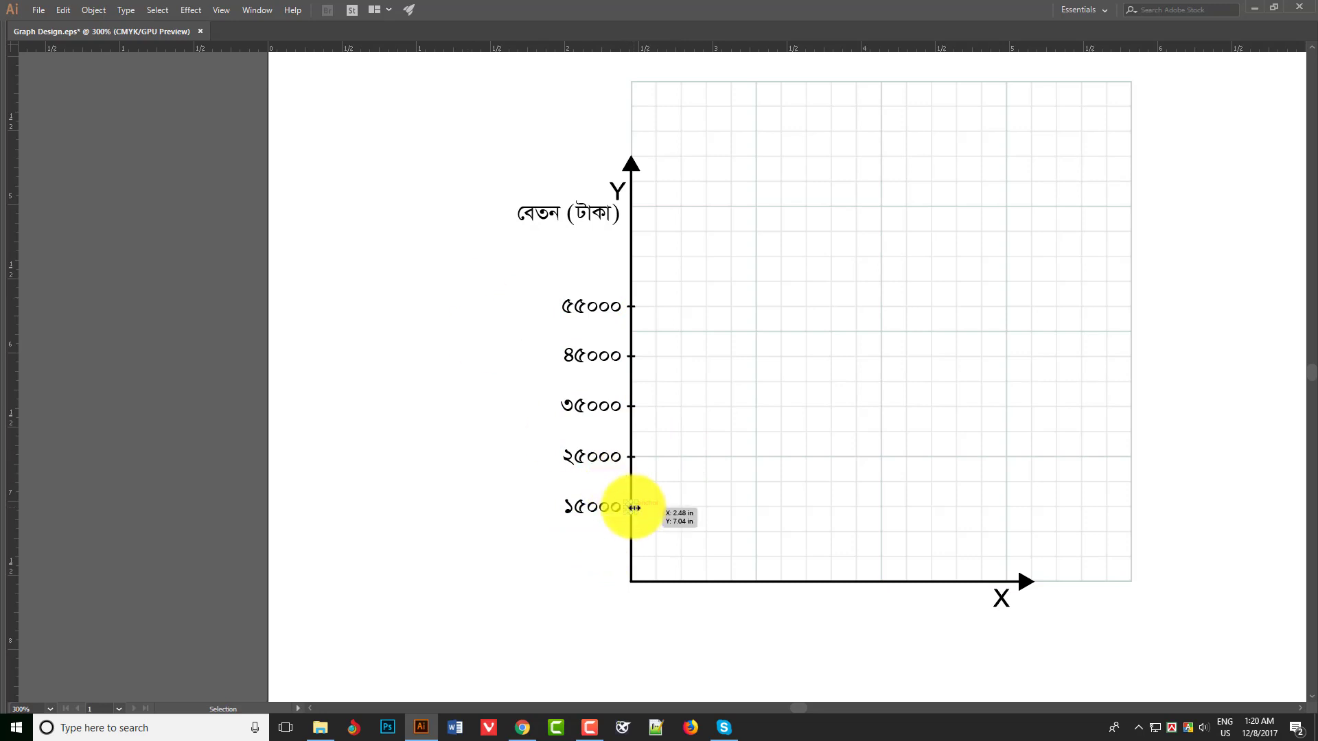
- Copy the ১৫০০০ tick, rotate the copy upright and place it on the X axis at the first grid line
left_click_drag(623, 500, 706, 582)
left_click_drag(580, 283, 671, 578)
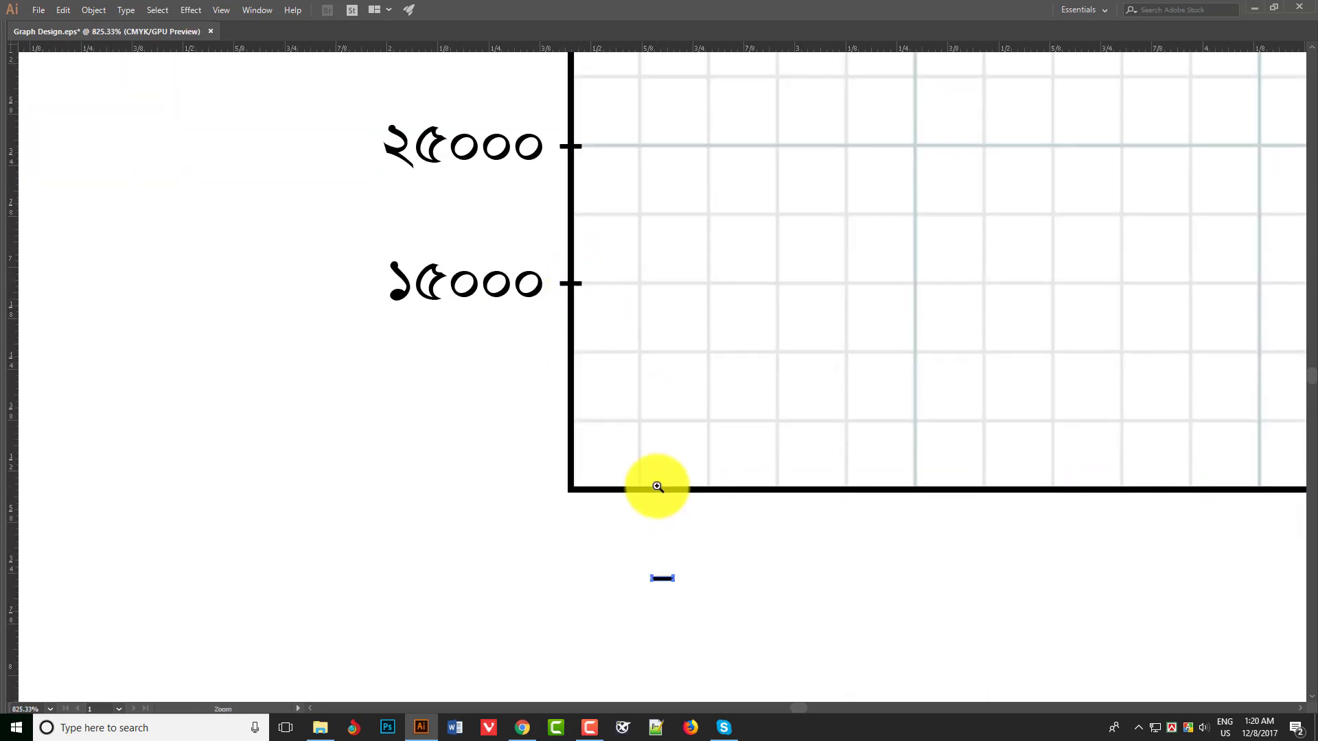
left_click(660, 469, "ctrl")
left_click(659, 470, "ctrl")
key("r")
left_click_drag(638, 467, 653, 377)
left_click(710, 417, "ctrl")
left_click_drag(712, 441, 733, 465)
key("v")
left_click_drag(658, 524, 591, 266)
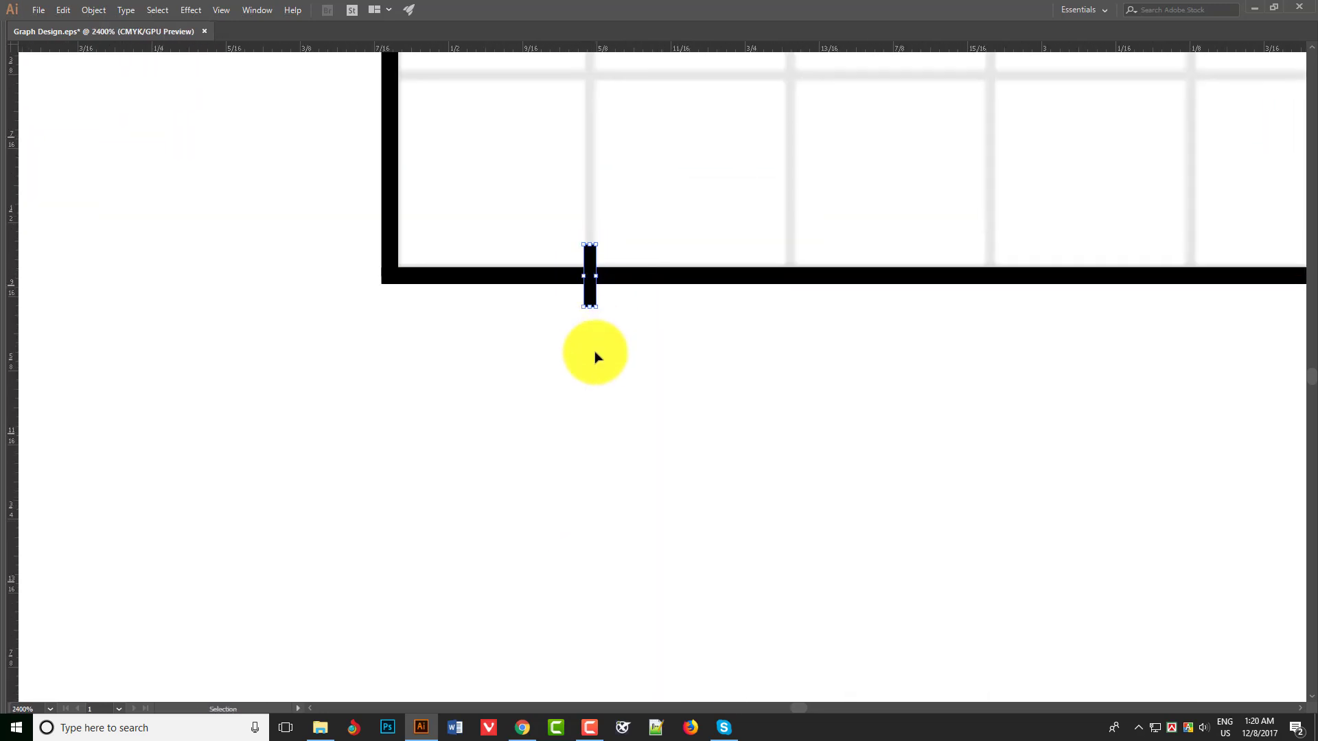
- Add the Bengali number ১ as text below the first X-axis tick
key("t")
left_click(615, 419)
type("1")
key("Escape")
- Match the style of the ১ to the ১৫০০০ label and centre it under the first X-axis tick
left_click(541, 294, "ctrl+alt")
left_click(551, 296, "ctrl+alt")
key("i")
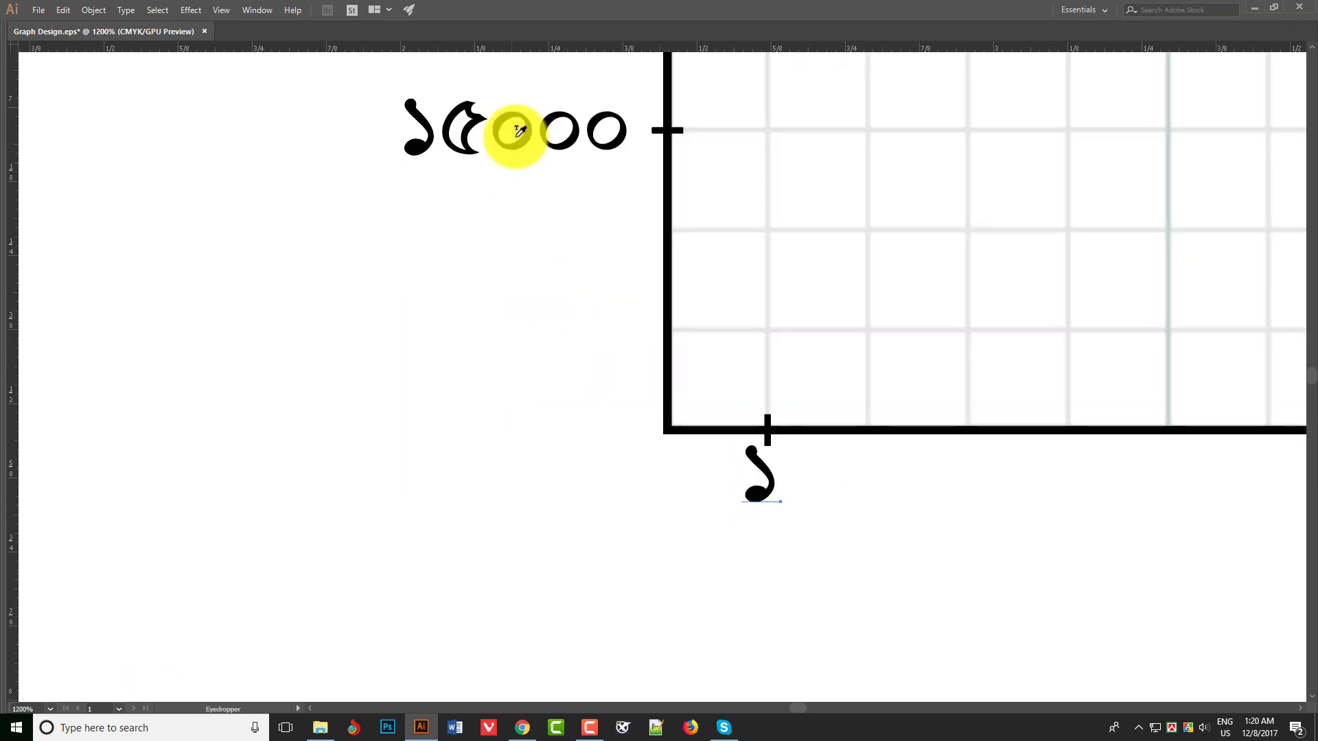
left_click(518, 132)
left_click(791, 460, "ctrl")
left_click(779, 453, "ctrl")
key("v")
left_click_drag(447, 326, 540, 336)
key("Down")
key("Down")
- Duplicate the ১ label and its tick one grid line along the X axis and change the copy to ২
left_click(443, 223, "ctrl+shift")
double_click(641, 340)
type("2")
key("Escape")
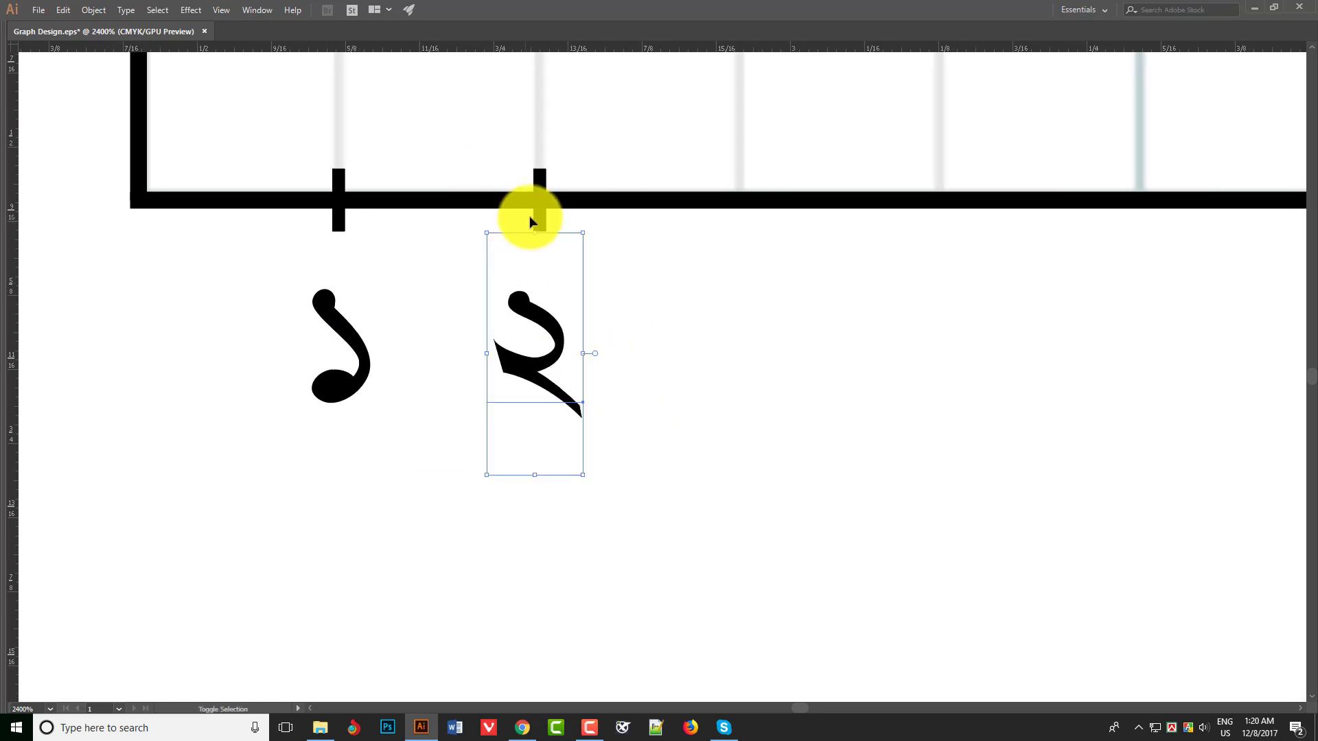
- Duplicate the ২ label and its tick one grid line along the X axis and change the copy to ৩
left_click(539, 220, "shift")
left_click_drag(540, 224, 740, 239)
double_click(744, 344)
key("Escape")
double_click(749, 337)
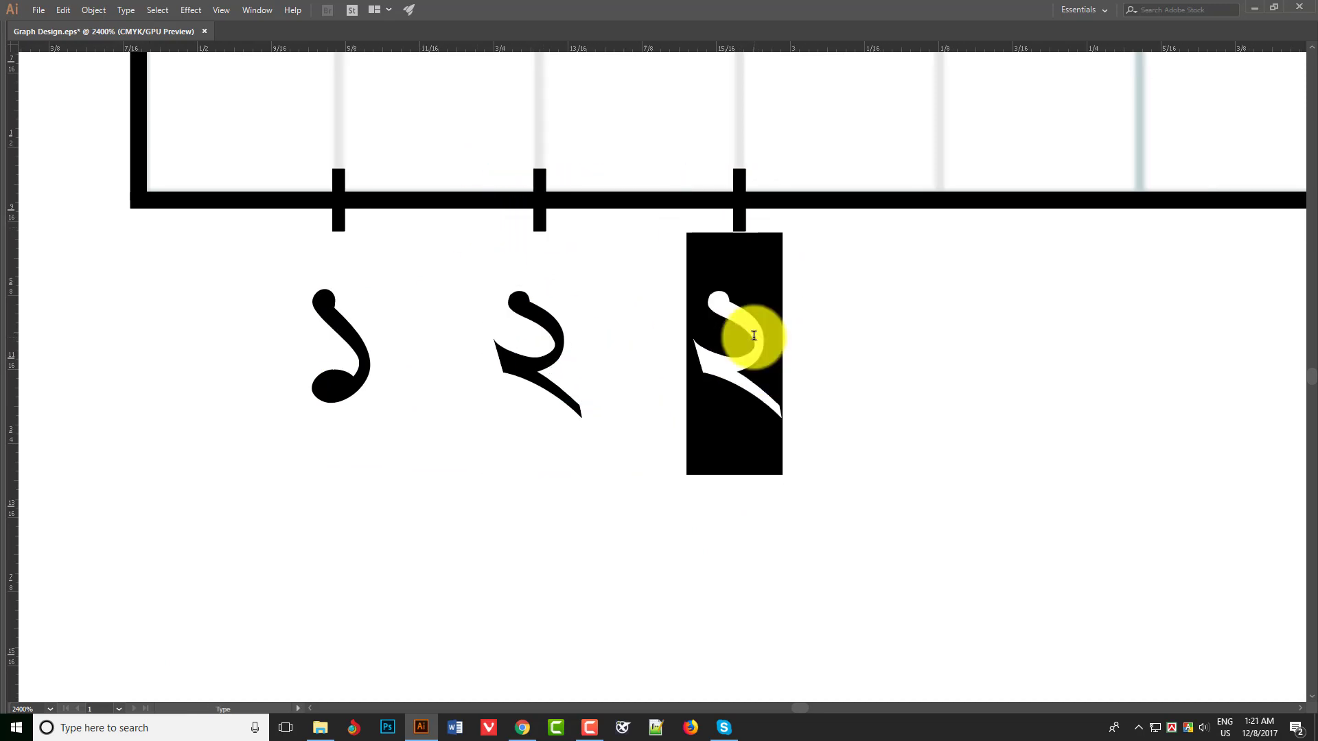
type("33")
key("Escape")
double_click(730, 347)
left_click_drag(782, 347, 699, 346)
key("BackSpace")
key("Escape")
- Duplicate the ৩ label and its tick one grid line along the X axis and change the copy to ৪
left_click(741, 221, "shift")
left_click_drag(741, 221, 651, 201)
double_click(653, 306)
type("4")
key("Escape")
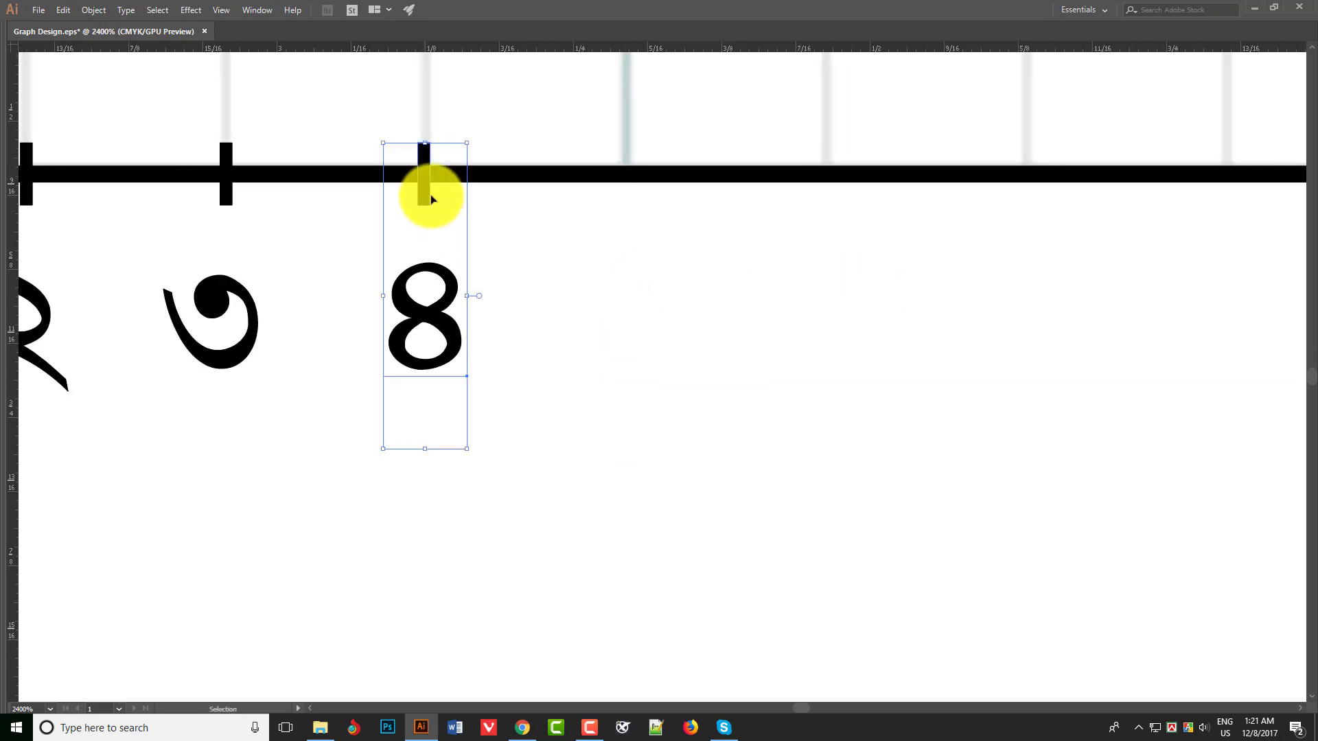
- Duplicate the ৪ label and its tick one grid line along the X axis and change the copy to ৫
left_click_drag(431, 197, 632, 197)
double_click(632, 293)
type("5")
key("Escape")
- Duplicate the ৫ label and its tick one grid line along the X axis and change the copy to ৬
left_click_drag(841, 318, 691, 316)
left_click(477, 191, "shift")
left_click_drag(477, 190, 677, 185)
double_click(666, 299)
type("6")
key("Escape")
- Duplicate the ৬ label and its tick one grid line along the X axis and change the copy to ৭
left_click_drag(822, 307, 571, 302)
left_click(426, 185, "shift")
left_click_drag(426, 186, 647, 186)
double_click(636, 318)
key("ctrl+a")
type("7")
key("Escape")
- Duplicate the বেতন (টাকা) label below the X axis and change the copy's first word to সময়
key("ctrl+minus")
key("ctrl+minus")
key("ctrl+minus")
key("ctrl+minus")
left_click_drag(1225, 420, 671, 456)
key("ctrl+minus")
left_click_drag(291, 91, 465, 291)
key("ctrl+minus")
left_click_drag(531, 194, 848, 651)
double_click(839, 568)
left_click_drag(847, 651, 832, 566)
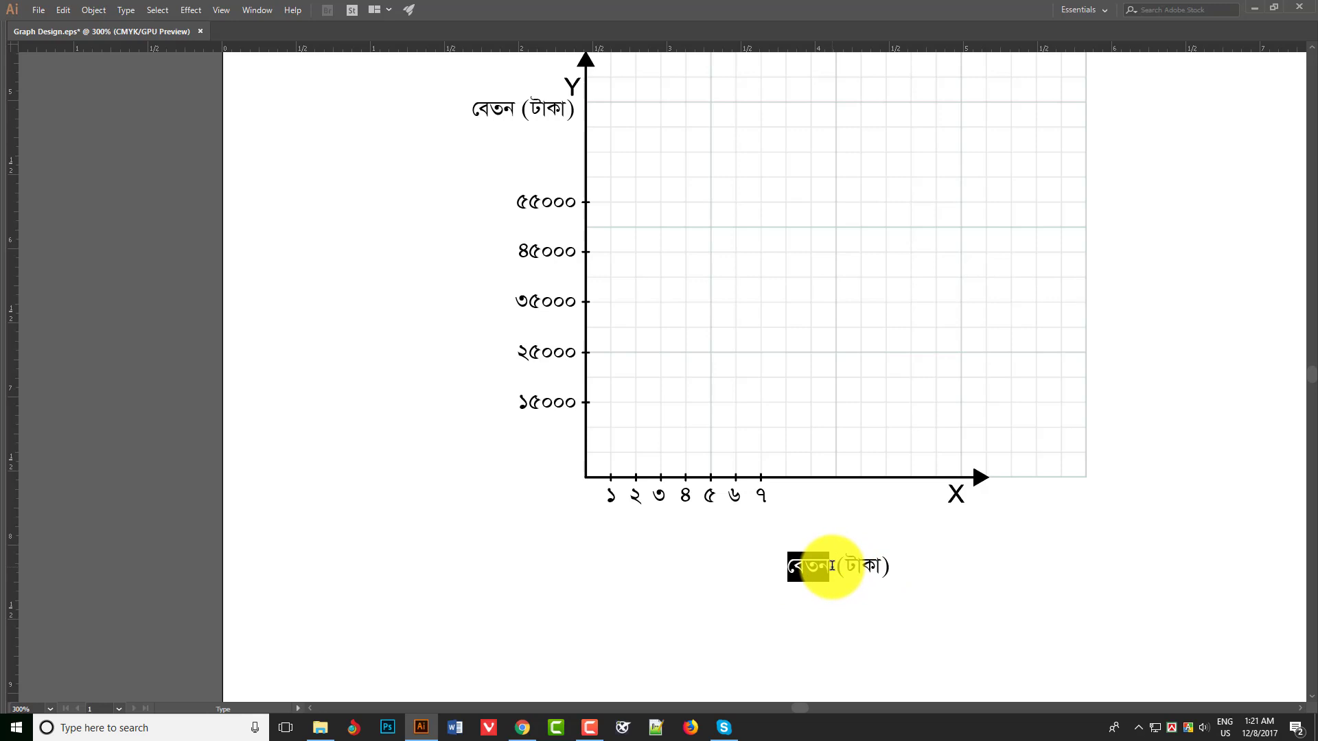
type("বছর")
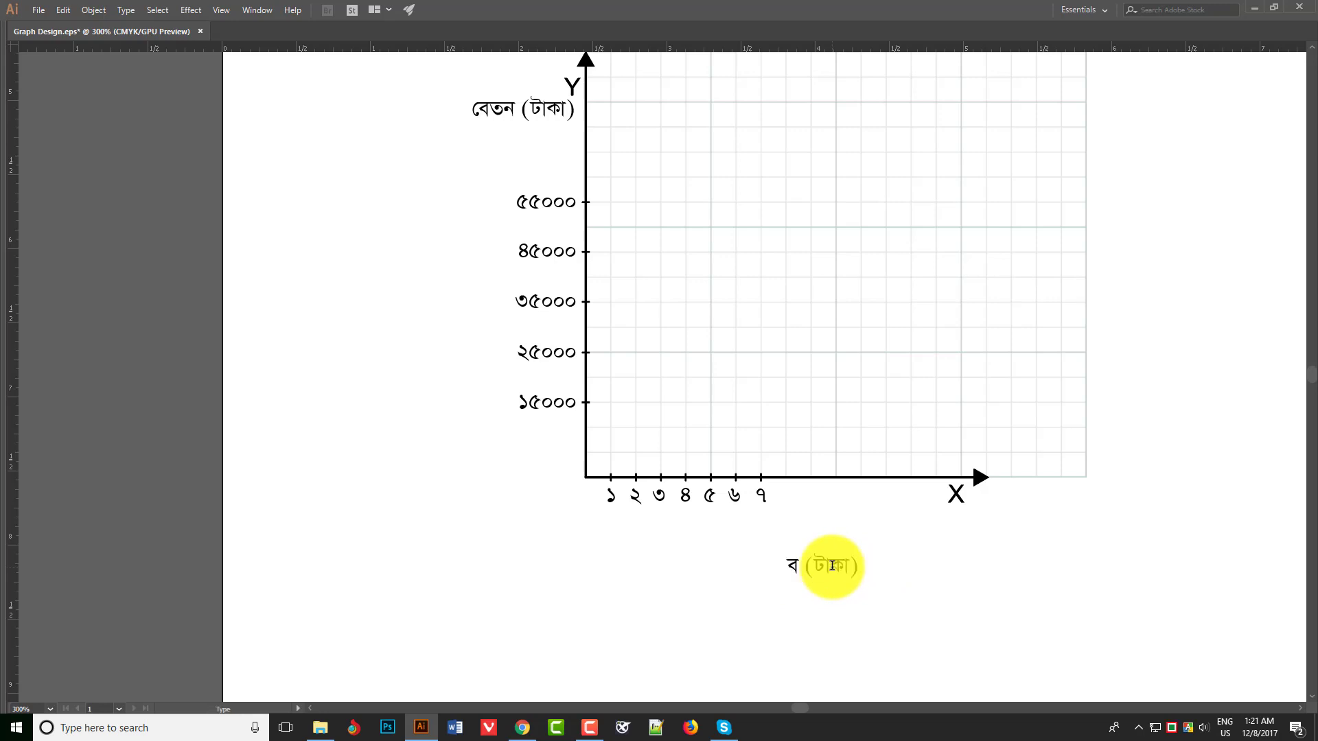
key("BackSpace")
key("BackSpace")
key("BackSpace")
type("সময়")
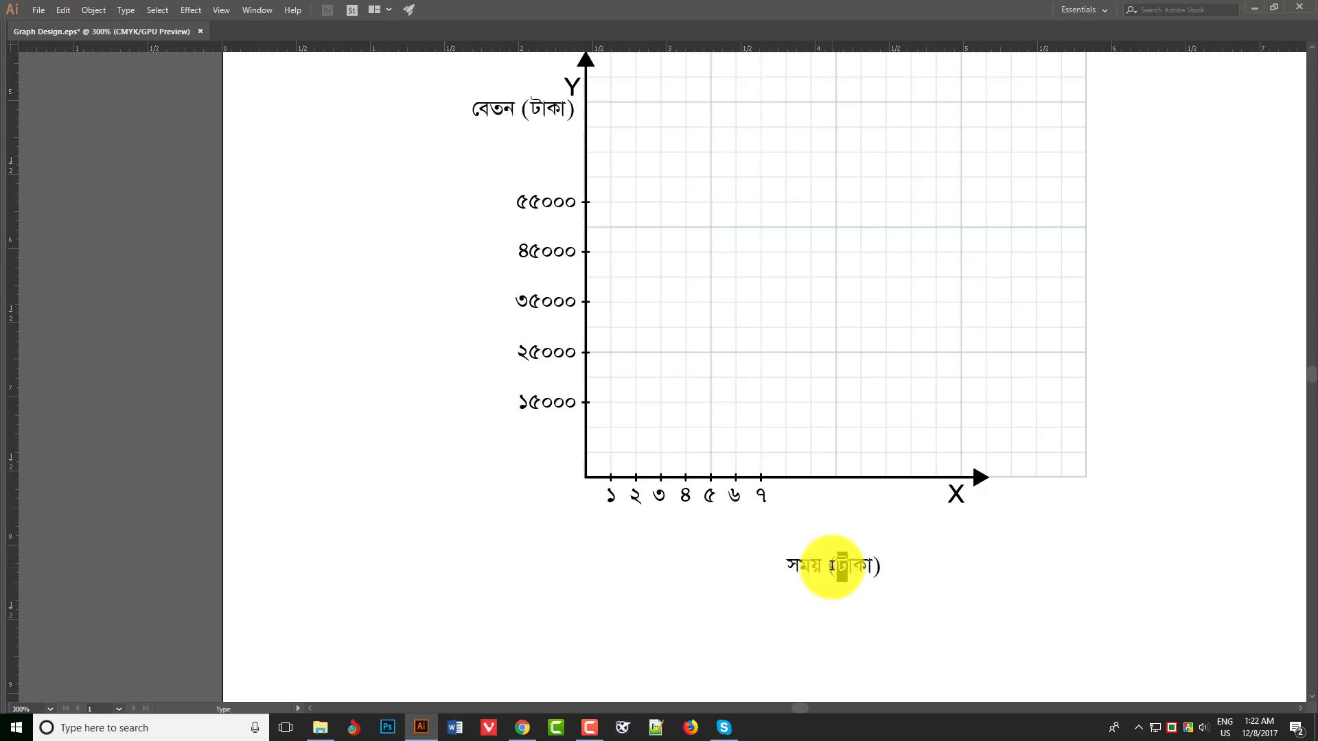
- Replace the bracketed word with বছর and move the সময় (বছর) label up beside the ৭
double_click(832, 566)
key("BackSpace")
type("বছর")
key("Escape")
left_click_drag(834, 569, 833, 499)
left_click(827, 553)
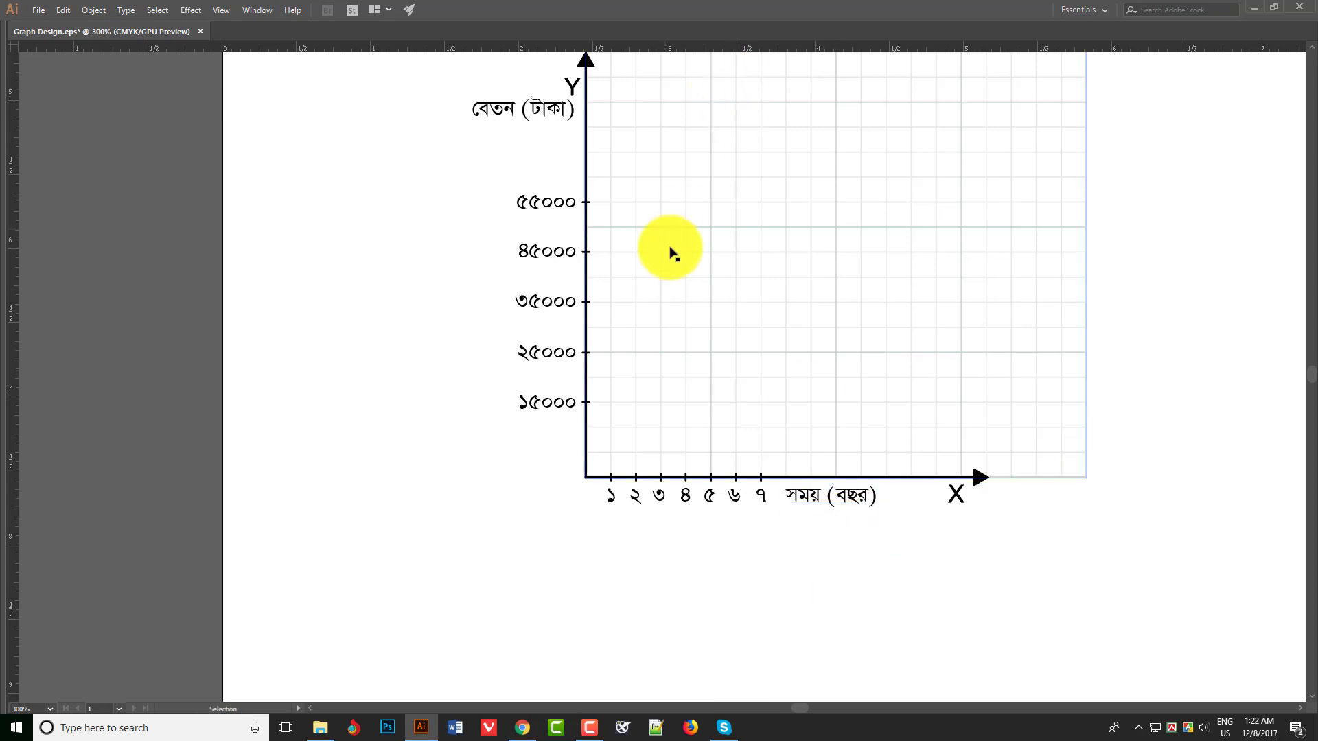
- Draw a vertical 0.5 pt black line above the ১ tick, reaching up to the ১৫০০০ level, about 0.44 in long
left_click(654, 418, "ctrl")
left_click(649, 416, "ctrl")
left_click(642, 412, "ctrl")
key("Tab")
left_click(204, 33)
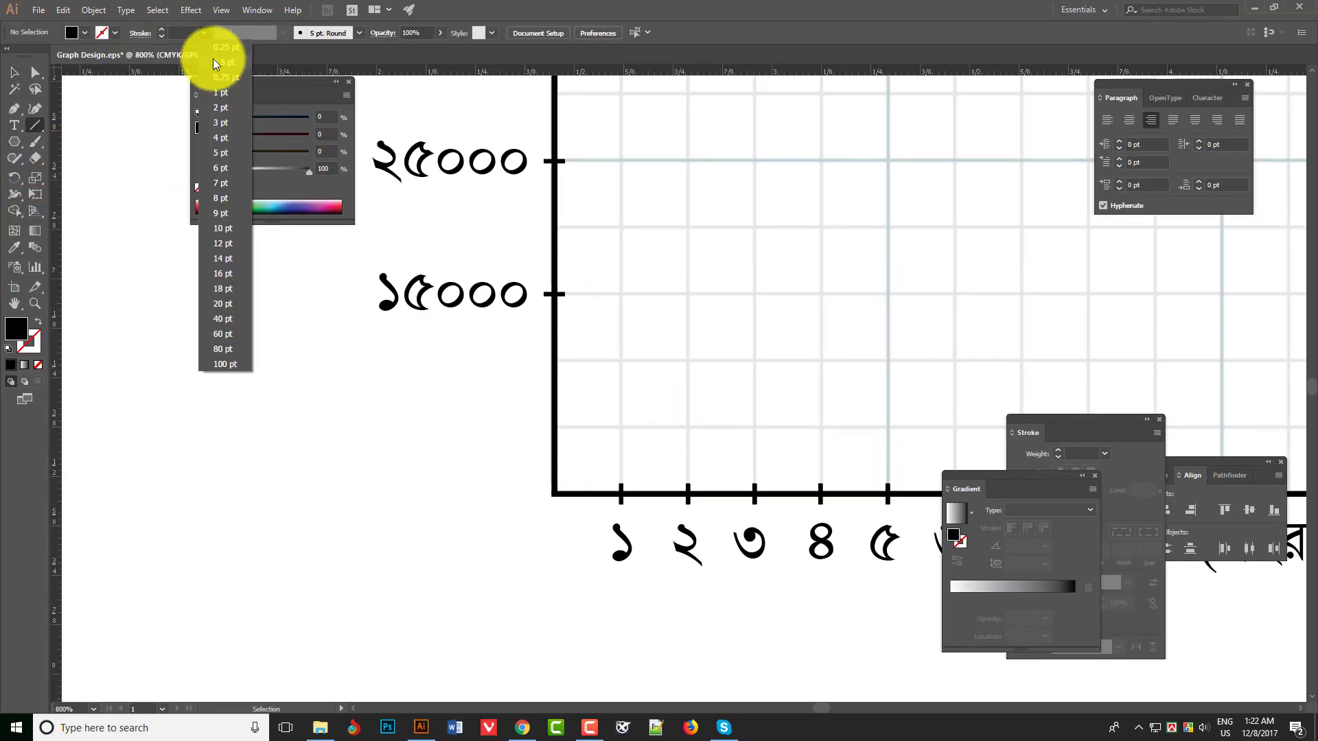
left_click(215, 61)
left_click(37, 366)
key("Tab")
left_click_drag(579, 270, 580, 446)
left_click(639, 342, "ctrl")
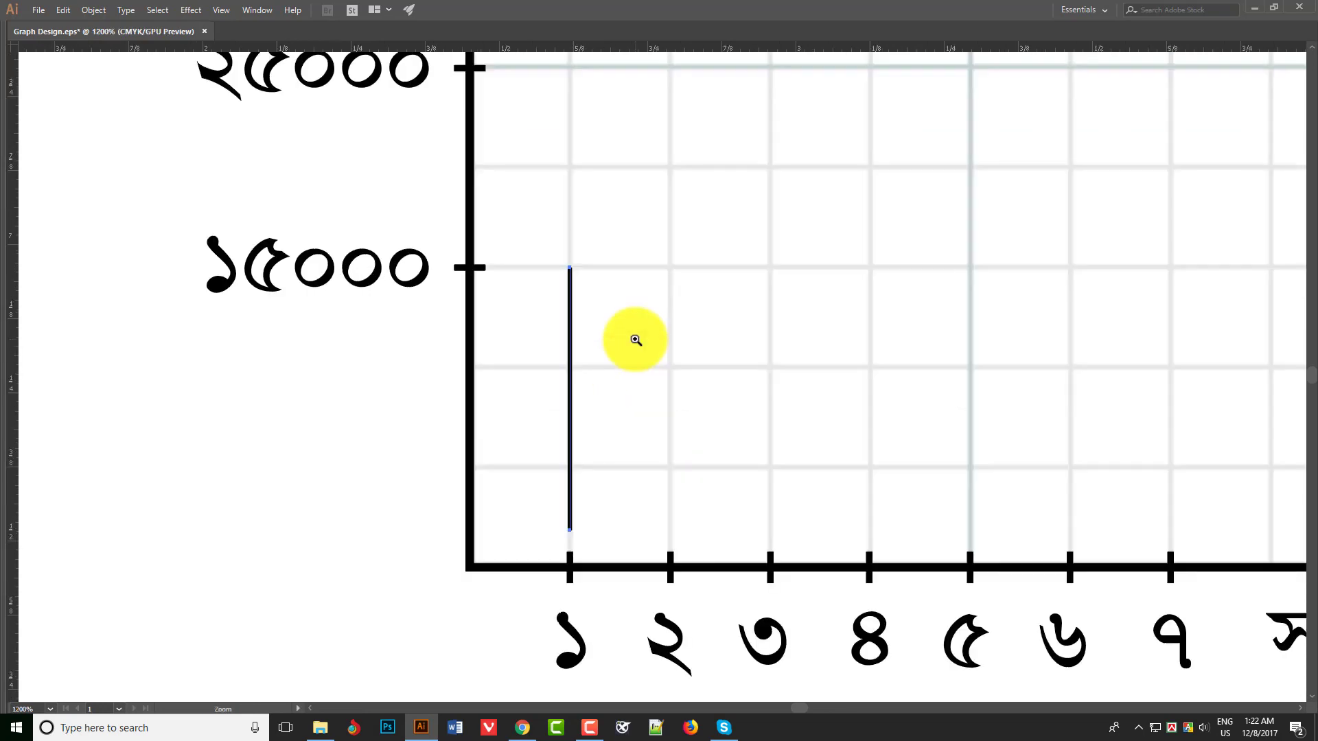
- Make a horizontal line about 0.13 in long at the ১৫০০০ level from a rotated copy, meeting the vertical line's upper end
key("v")
left_click_drag(571, 315, 528, 316)
key("r")
left_click_drag(505, 487, 395, 374)
key("v")
left_click_drag(519, 408, 619, 418)
key("ctrl+plus")
key("ctrl+plus")
left_click_drag(955, 417, 770, 418)
key("ctrl+minus")
left_click_drag(785, 462, 727, 329)
left_click(674, 347, "shift")
- Turn the vertical and horizontal lines at ১ and ১৫০০০ into dashed strokes with a 2 pt dash
key("Tab")
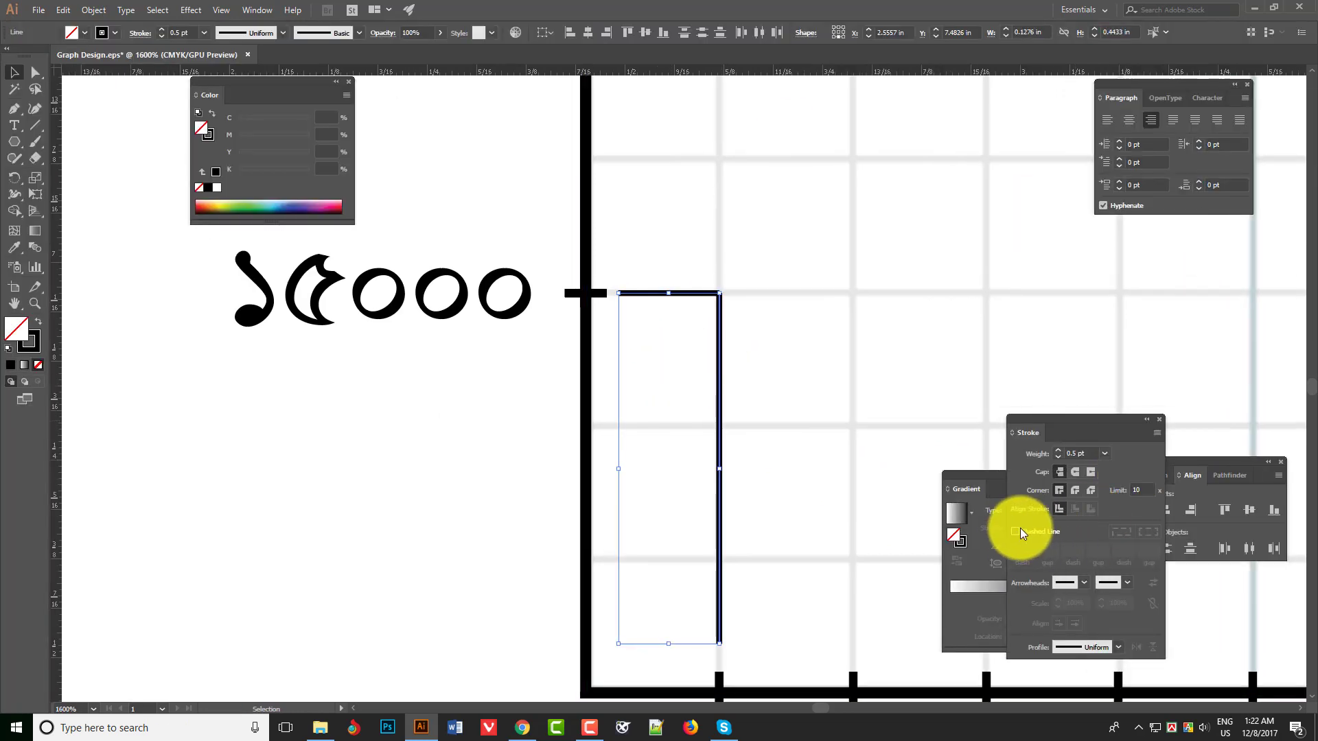
left_click(1016, 531)
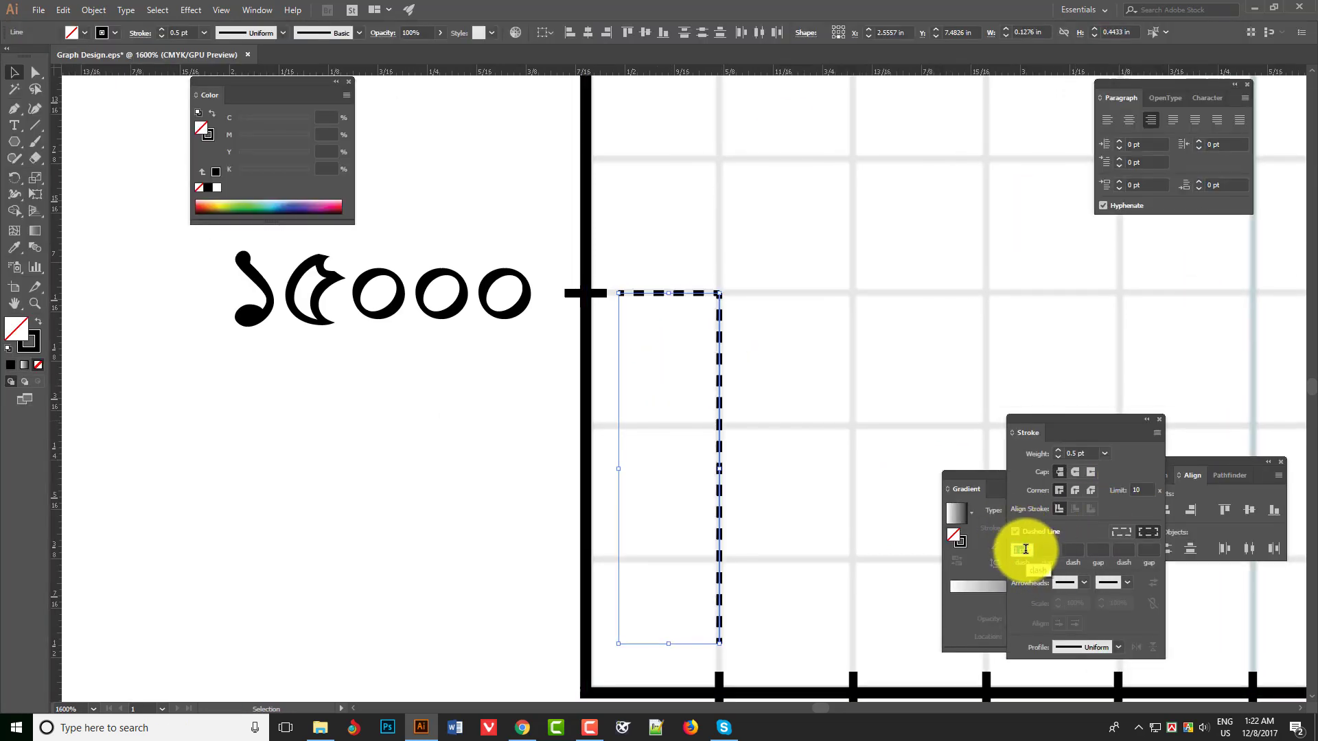
scroll(1026, 550, "up", 1)
left_click(480, 488)
left_click(718, 294)
left_click(721, 310, "shift")
left_click(762, 376, "ctrl+alt")
left_click(762, 376, "ctrl+alt")
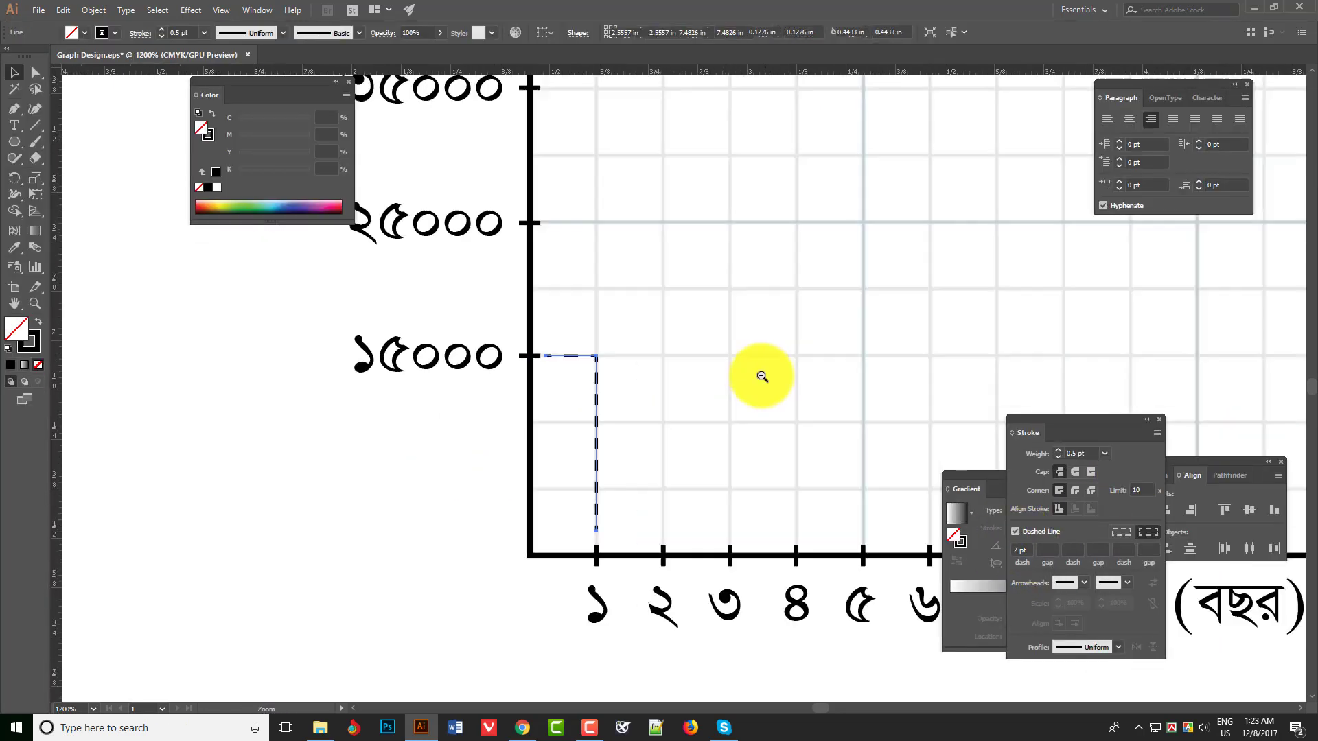
left_click_drag(762, 376, 725, 388)
left_click_drag(560, 418, 607, 415)
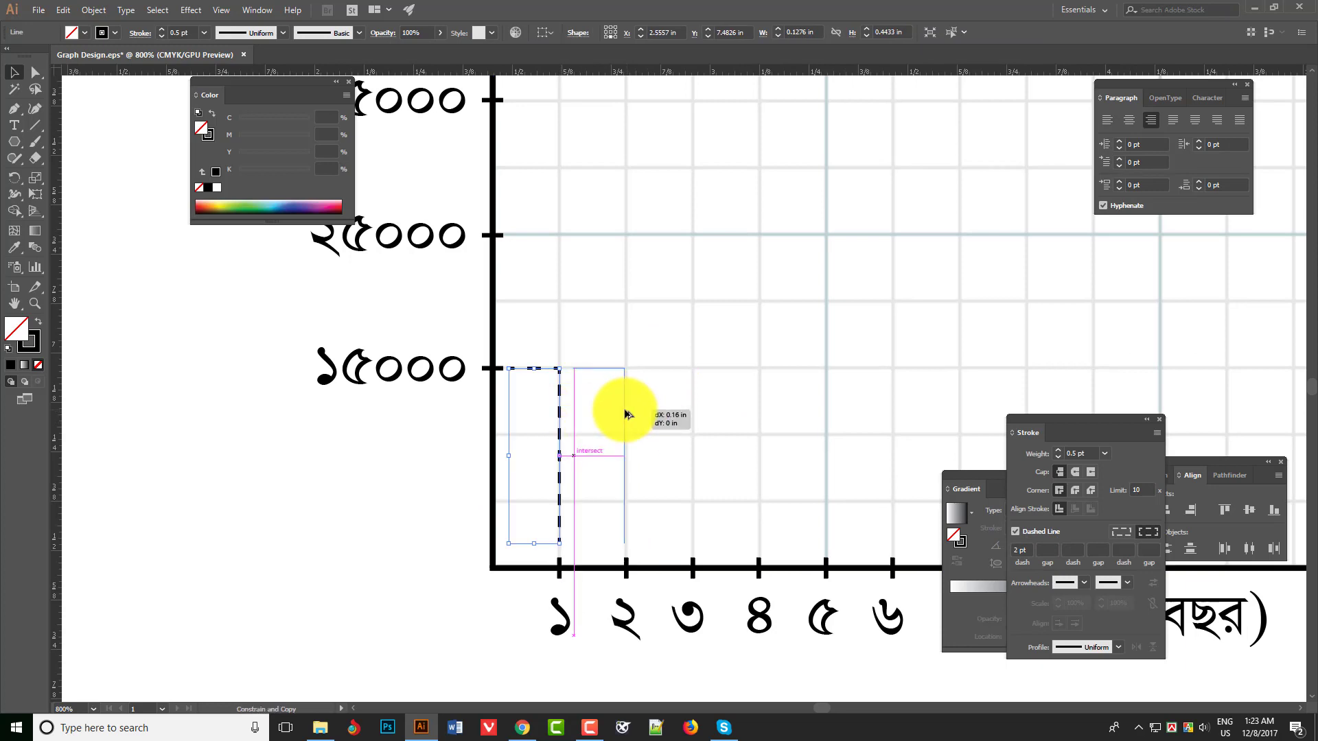
key("ctrl+z")
- Duplicate the pair of dashed lines so that the copy's vertical line stands midway between ৫ and ৬
left_click(748, 379, "ctrl+alt")
left_click(749, 379, "ctrl+alt")
left_click_drag(765, 377, 689, 411)
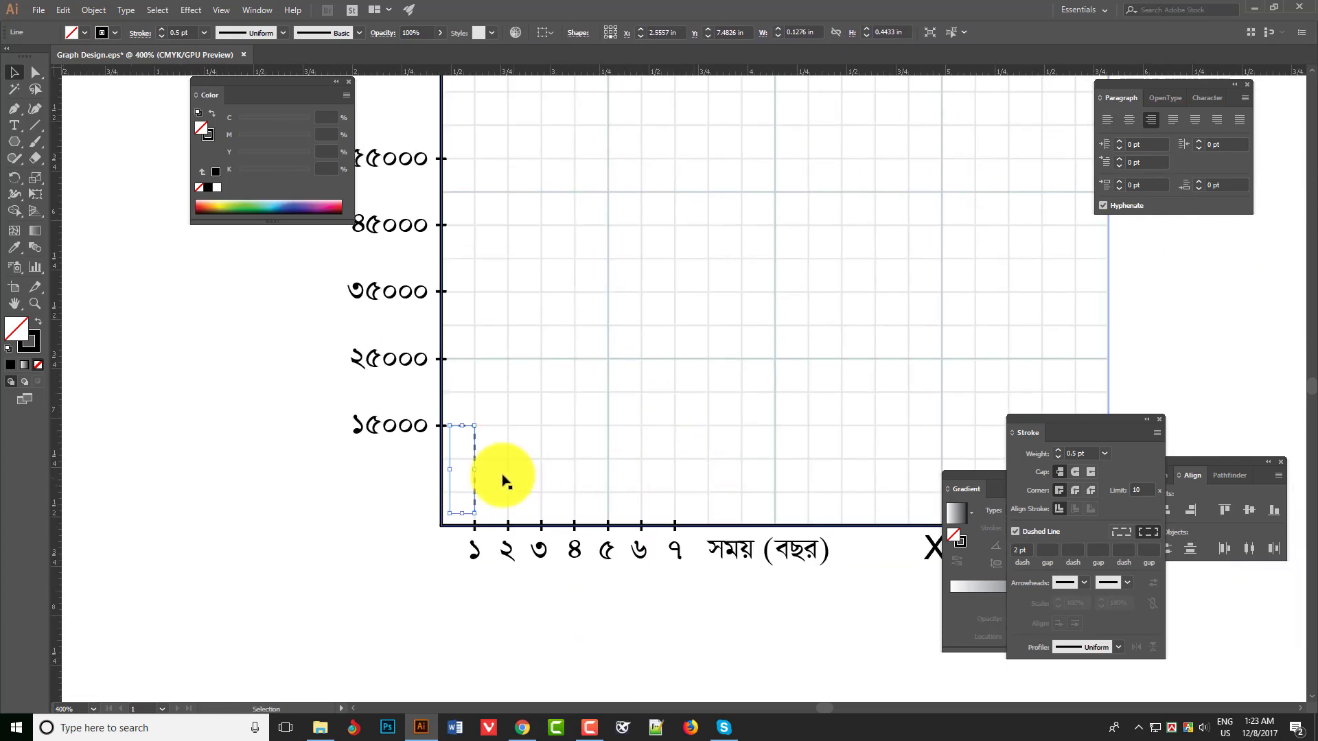
left_click_drag(475, 461, 626, 461)
- Try to stretch the copied dashed lines up to the ৫৫০০০ level and back toward the Y axis
left_click(609, 406)
key("a")
left_click_drag(609, 406, 656, 442)
key("ctrl+z")
left_click_drag(636, 428, 470, 219)
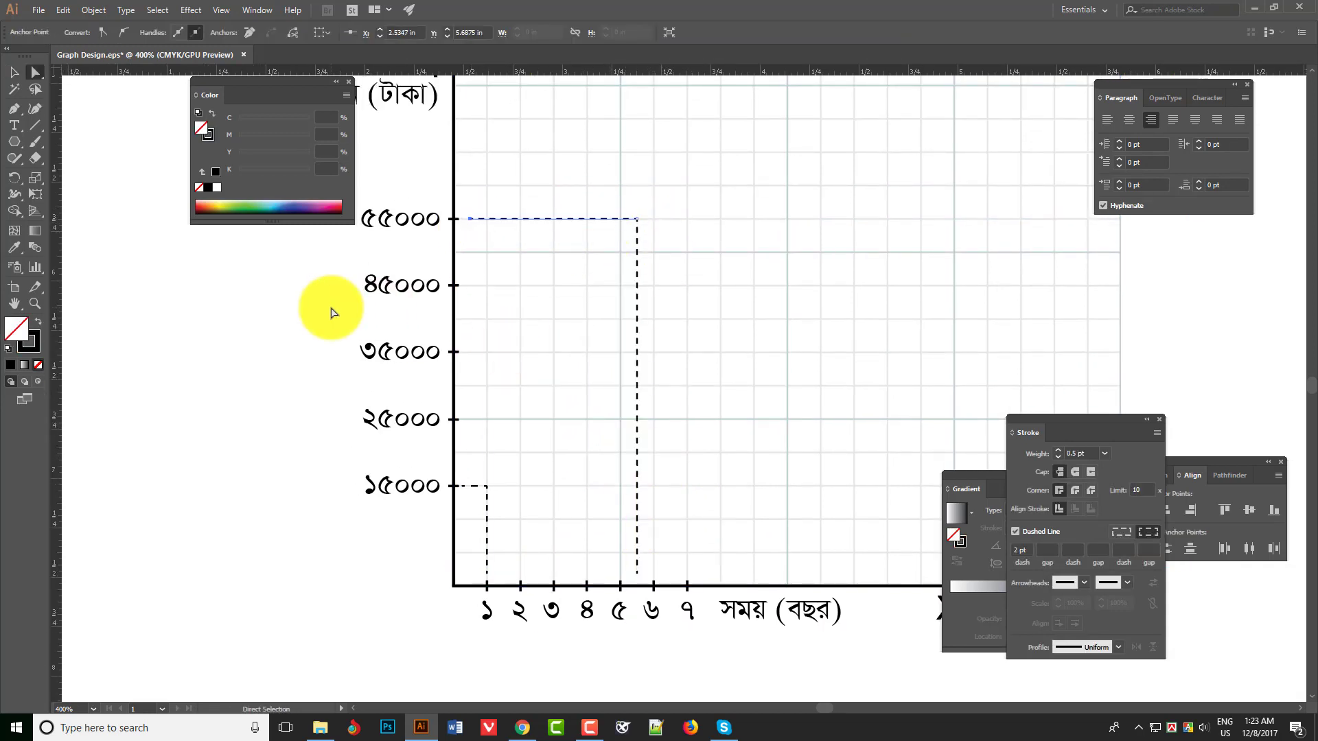
key("ctrl+z")
- Stretch the copied dashed lines so they meet at the ৩৫০০০ level, with the horizontal one reaching back toward the Y axis
left_click_drag(637, 220, 621, 375)
left_click_drag(611, 352, 492, 355)
left_click_drag(474, 355, 475, 353)
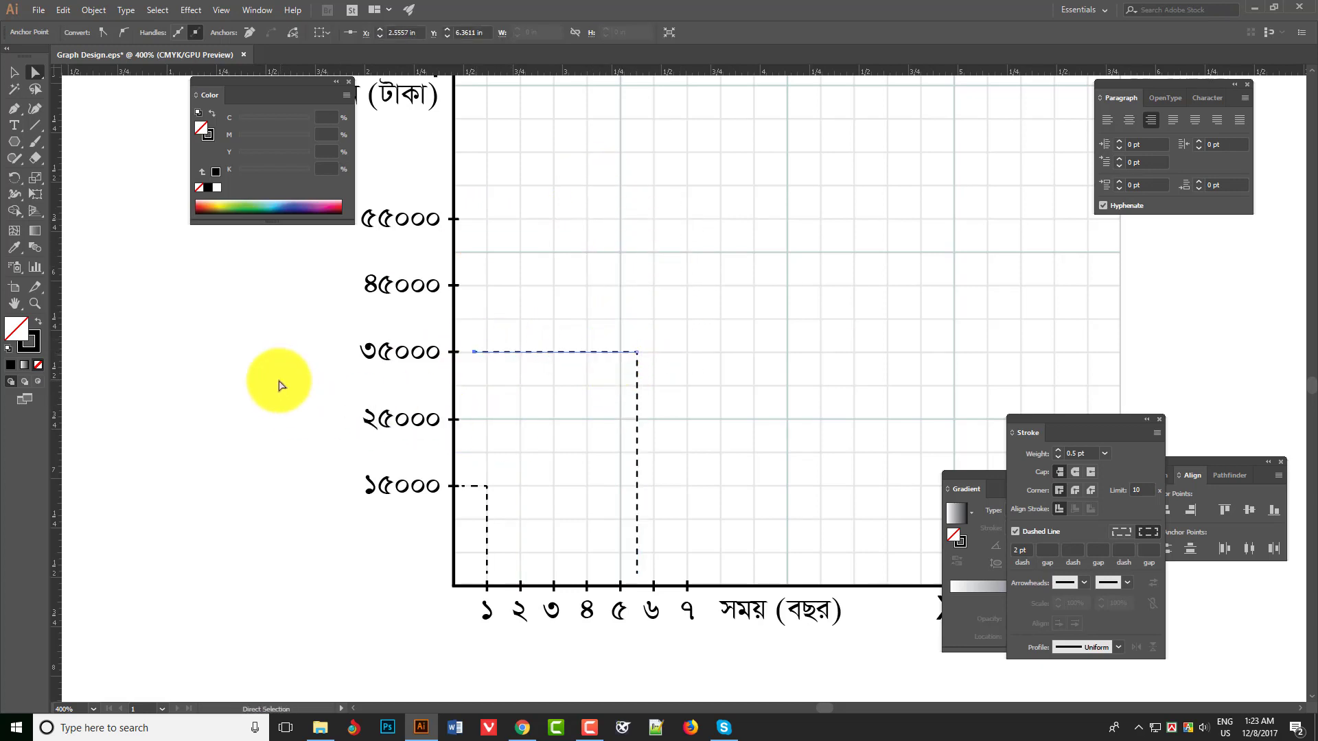
left_click(280, 382)
left_click(710, 420, "ctrl")
- Save the graph document with the panels hidden
key("Tab")
left_click(764, 441, "ctrl+alt")
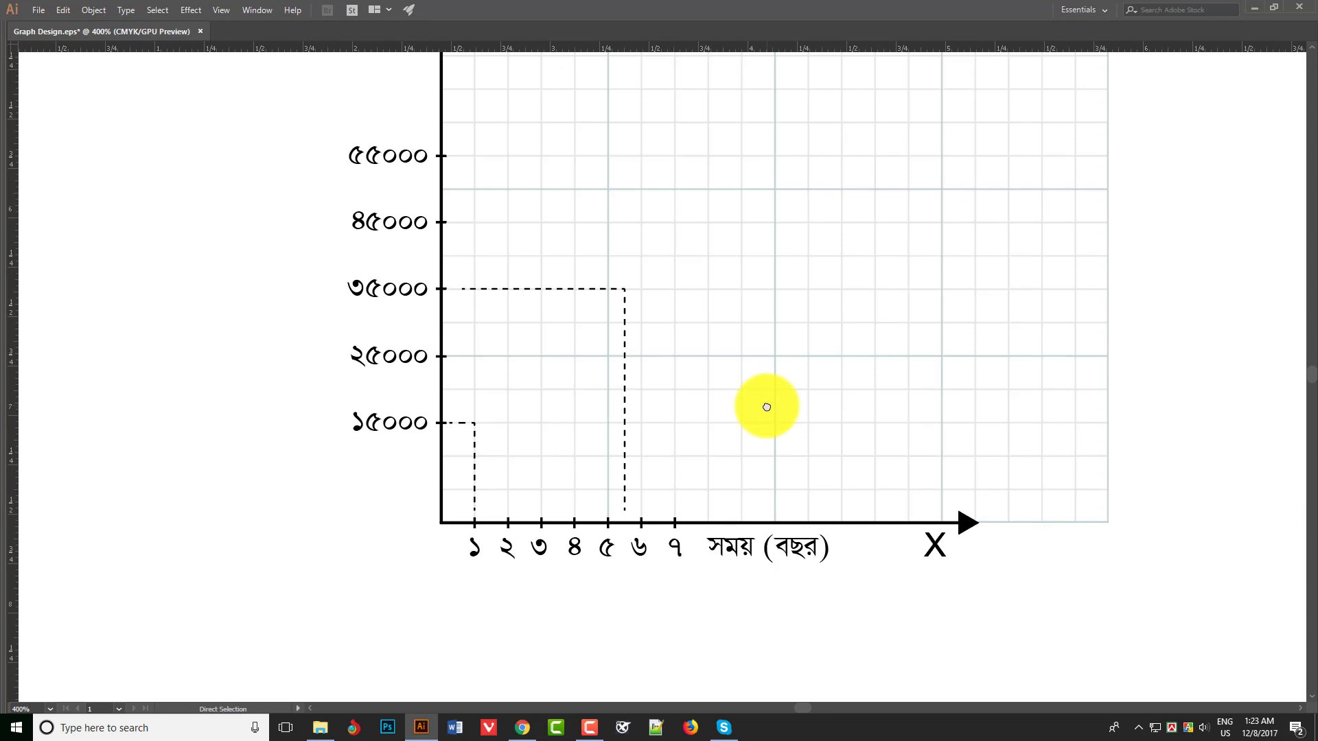
key("ctrl+s")
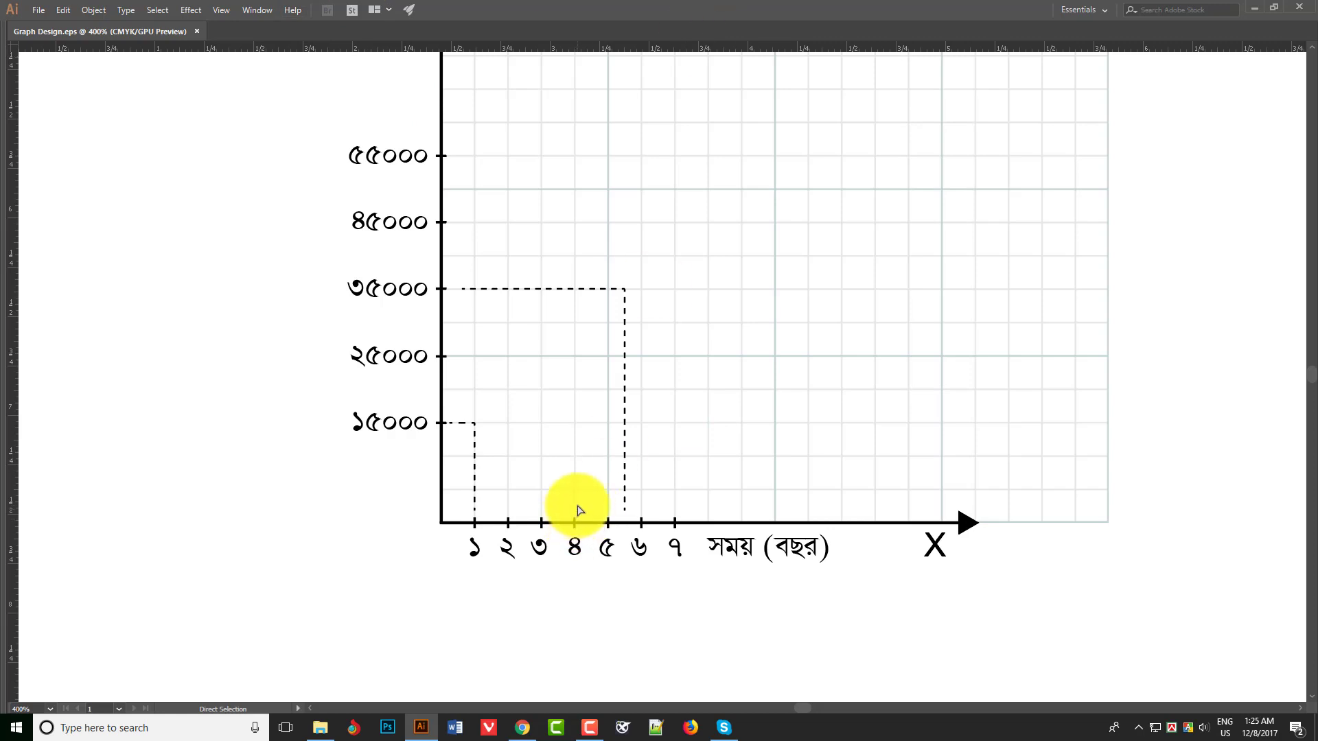
- Draw a Pen path from the origin through the ১/১৫০০০ and ২/২৫০০০ points to the dashed corner at ৩৫০০০
scroll(735, 390, "down", 3)
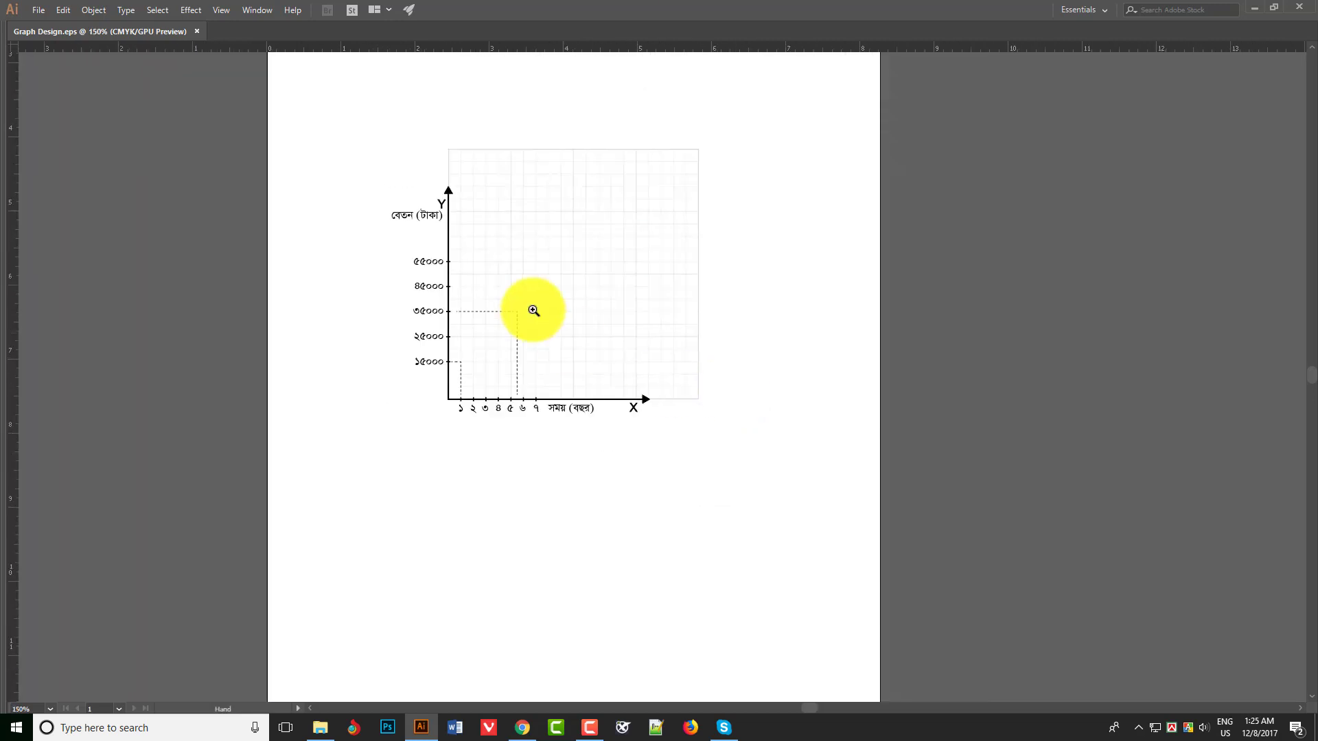
scroll(533, 309, "up", 1)
scroll(656, 398, "up", 3)
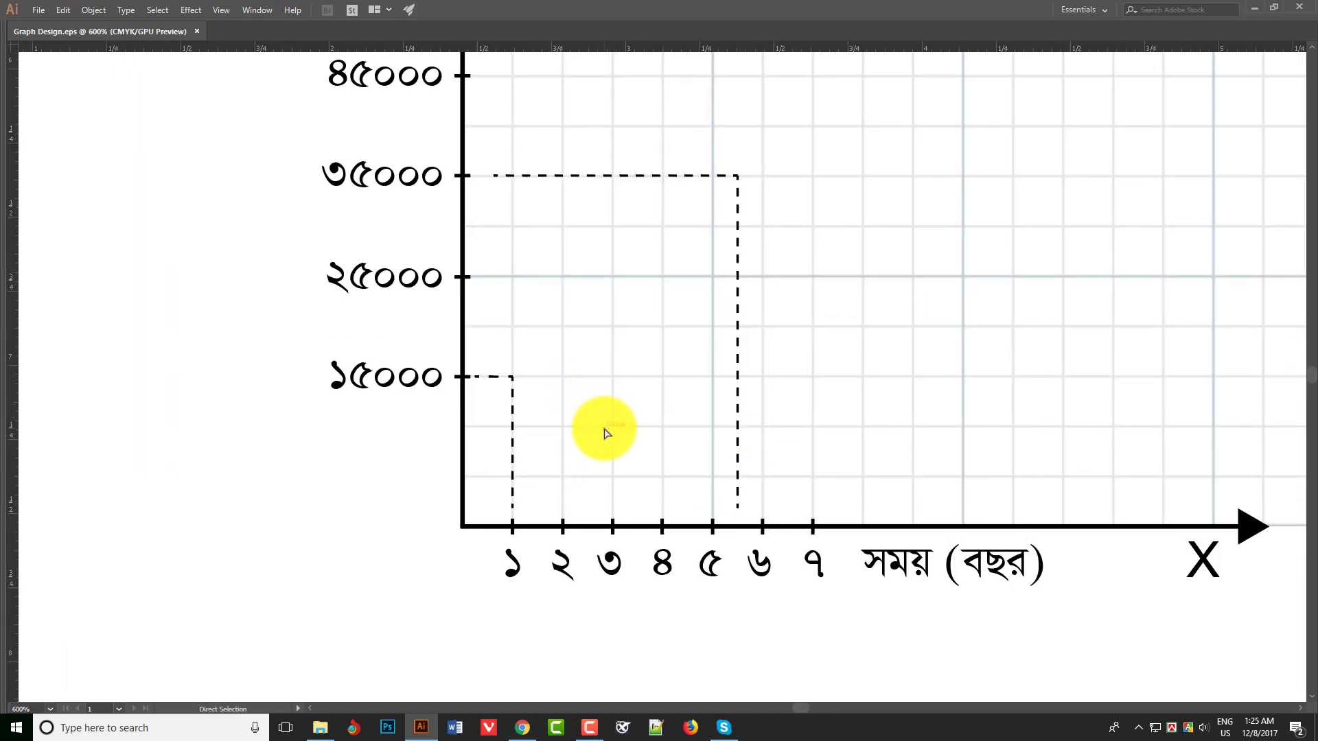
key("p")
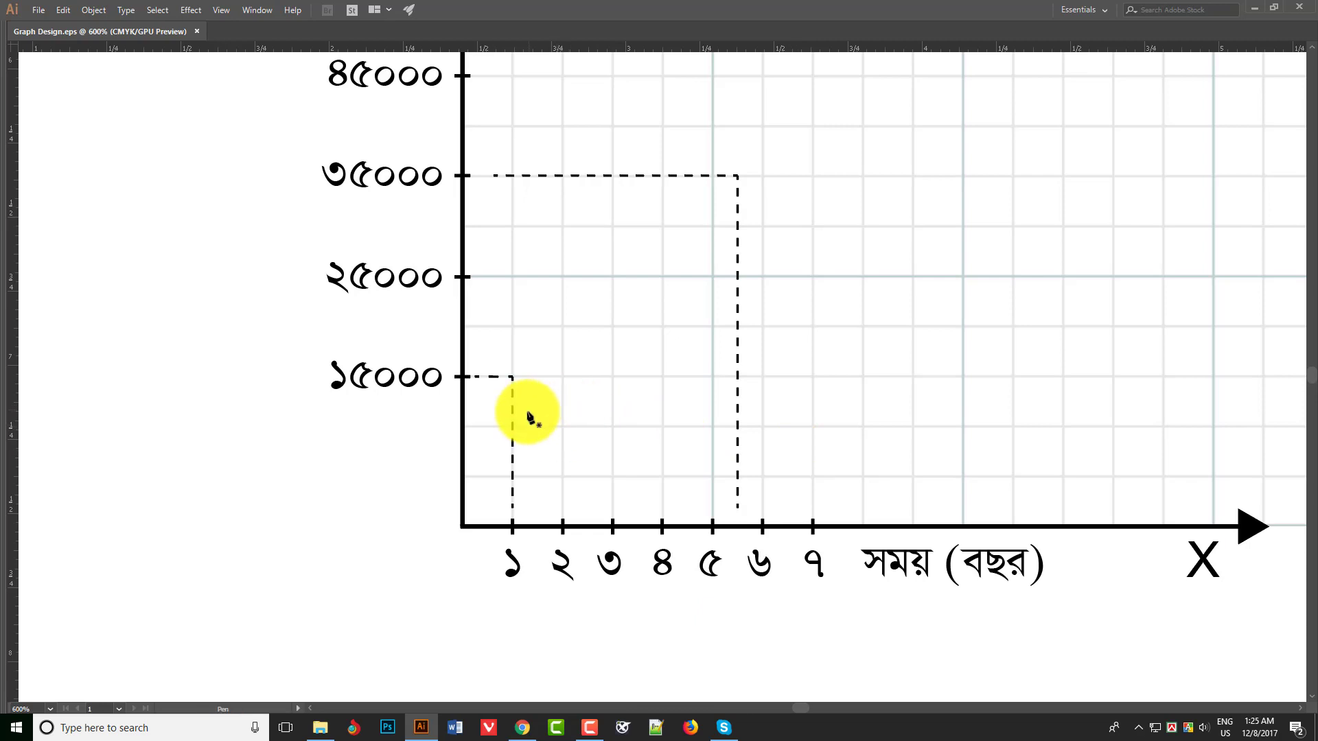
left_click(470, 518)
left_click(512, 377)
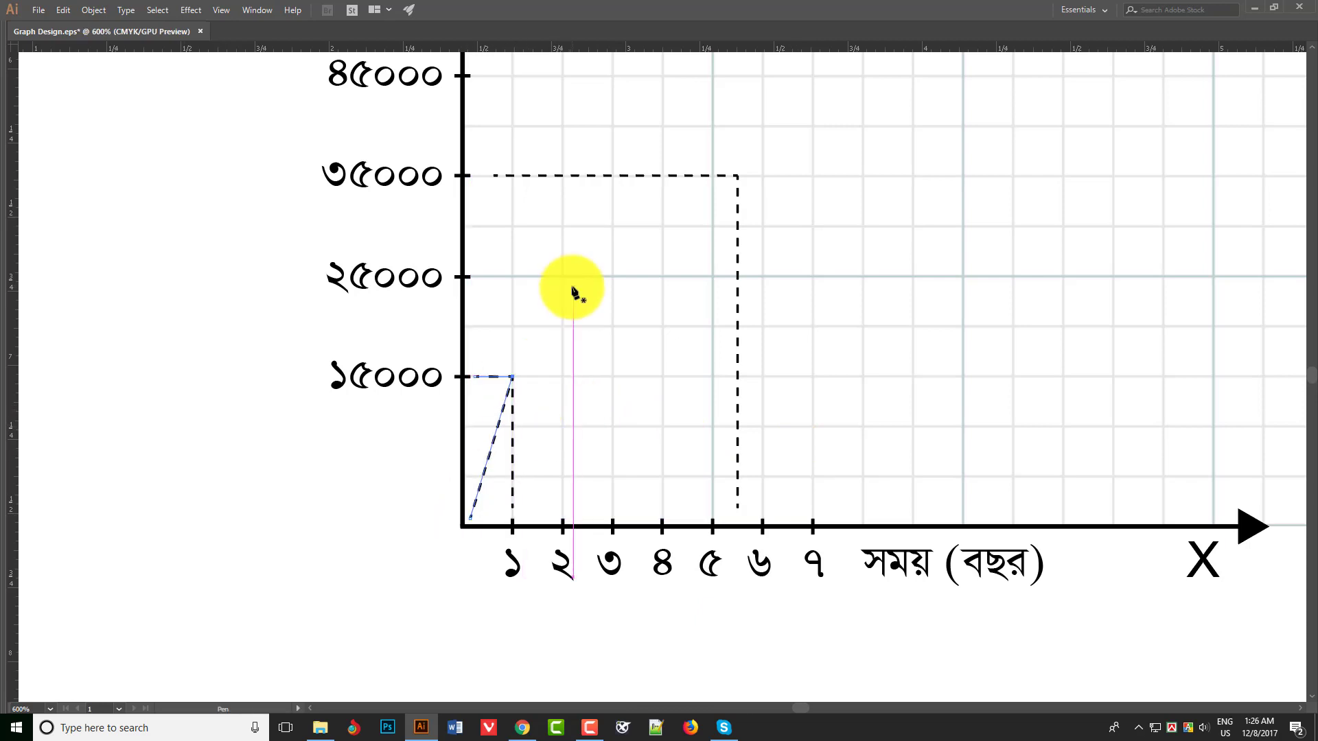
left_click(512, 376)
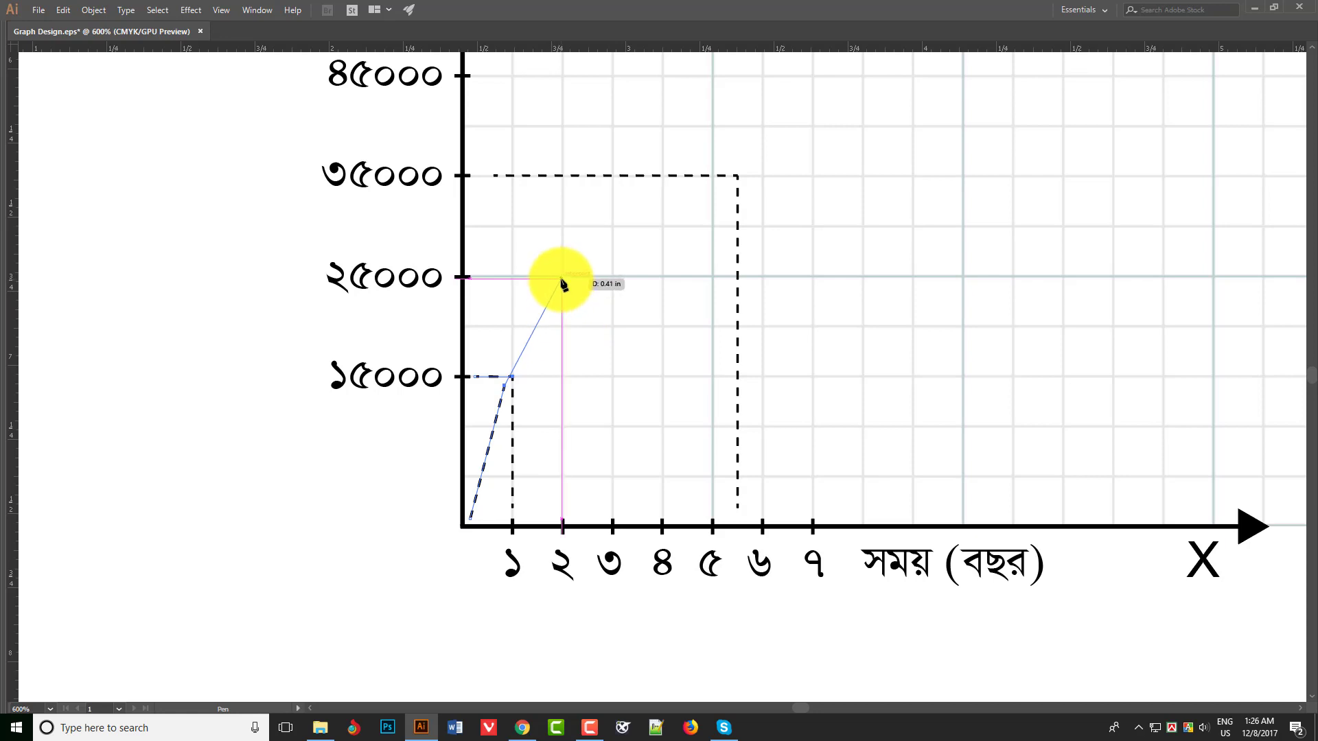
left_click(562, 278)
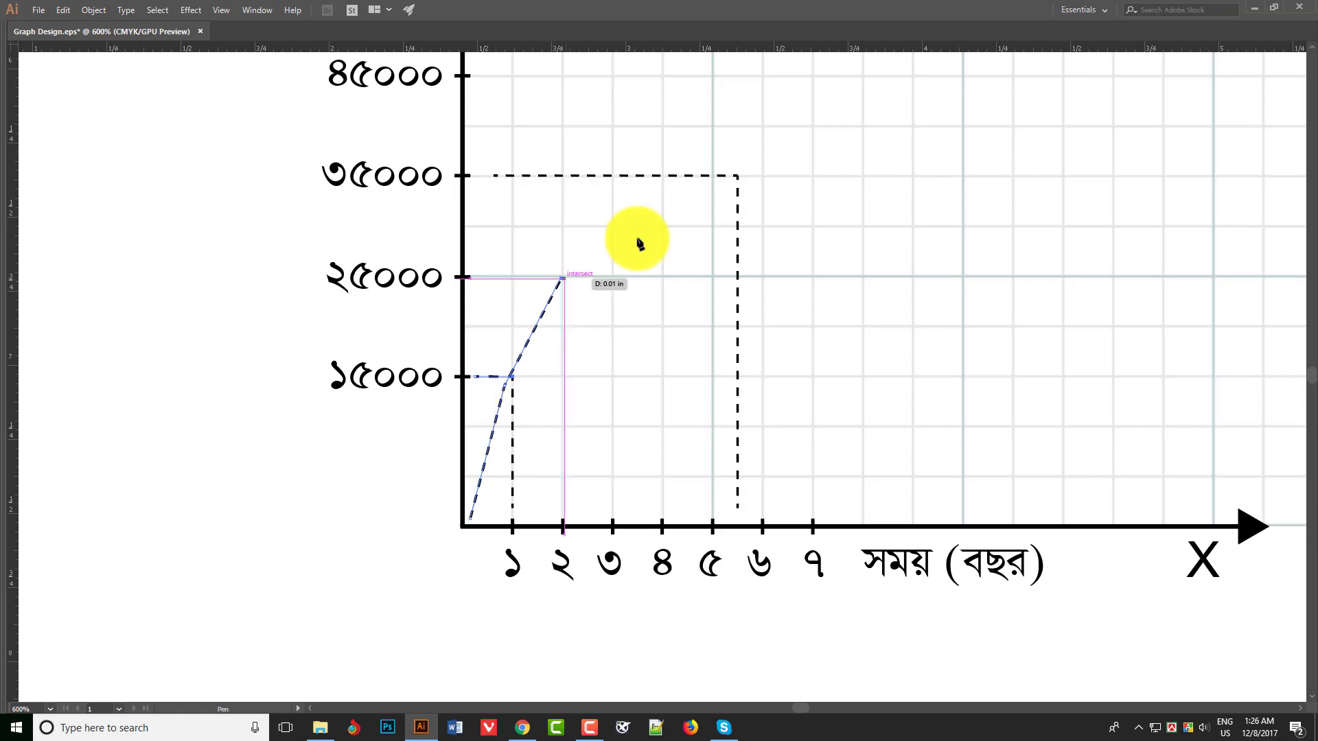
left_click(731, 182)
- Change the plotted path from a dashed to a solid stroke
key("v")
key("Tab")
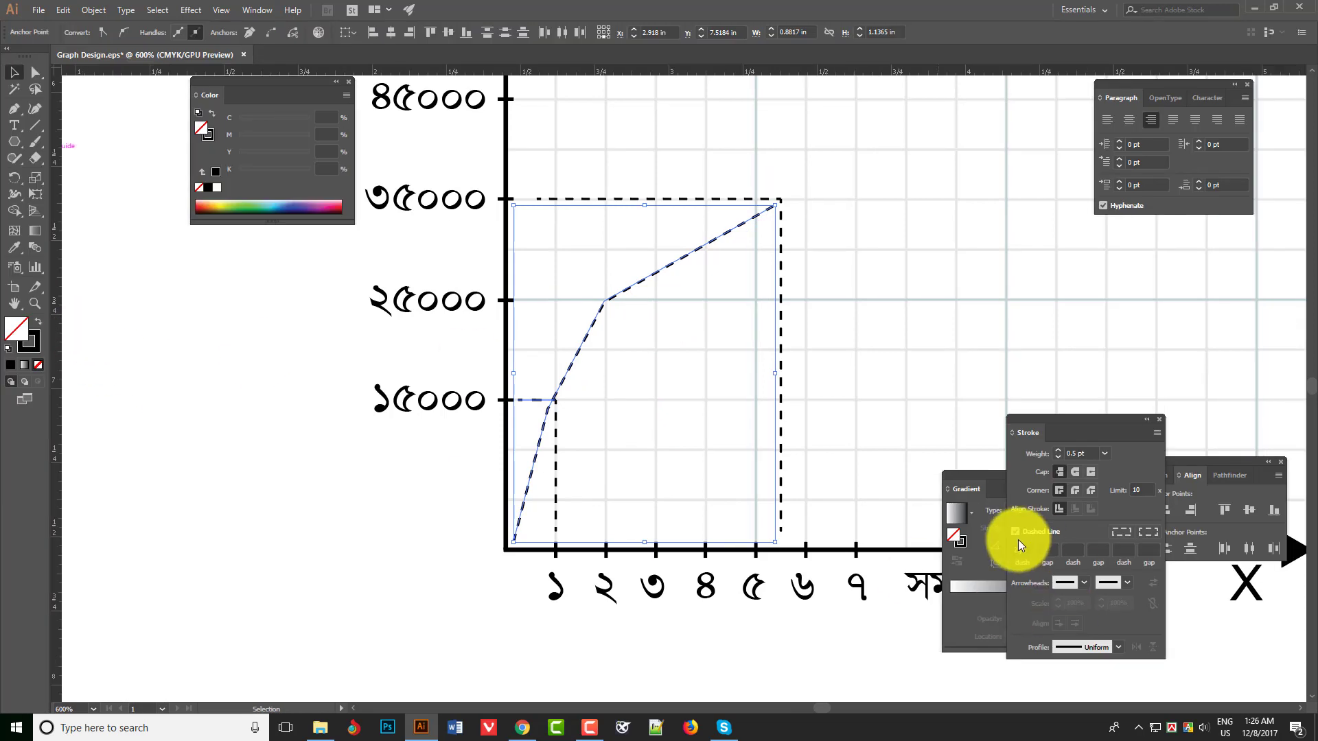
left_click(1018, 540)
left_click(379, 499)
key("Tab")
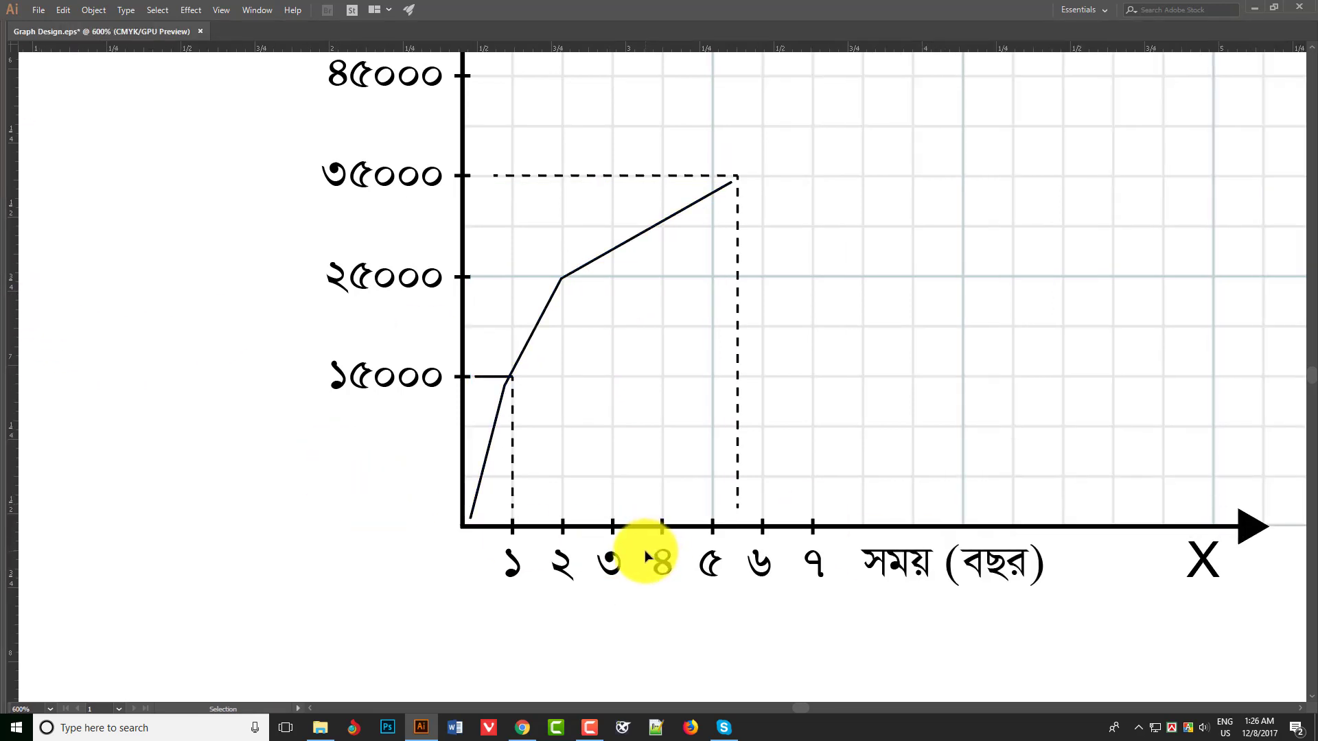
- Duplicate the vertical and horizontal lines at the ১ tick across to the ২ tick
left_click_drag(512, 460, 562, 461)
left_click(604, 412, "ctrl")
left_click(617, 399, "ctrl")
left_click(625, 394, "ctrl")
key("Right")
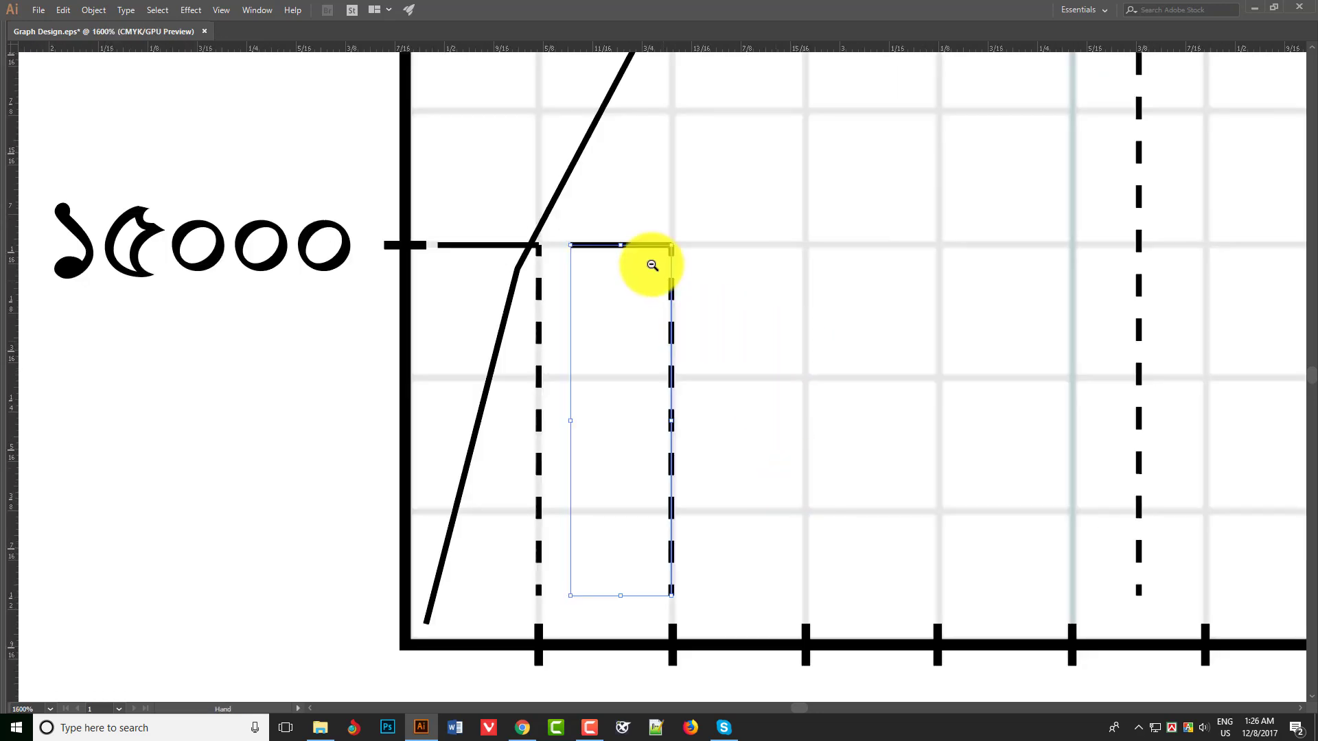
- Raise the duplicated guide lines at the ২ tick to the ২৫০০০ level and extend the horizontal one towards the Y axis
left_click(655, 257, "ctrl+alt")
left_click(661, 252, "ctrl+alt")
left_click(686, 445)
key("Tab")
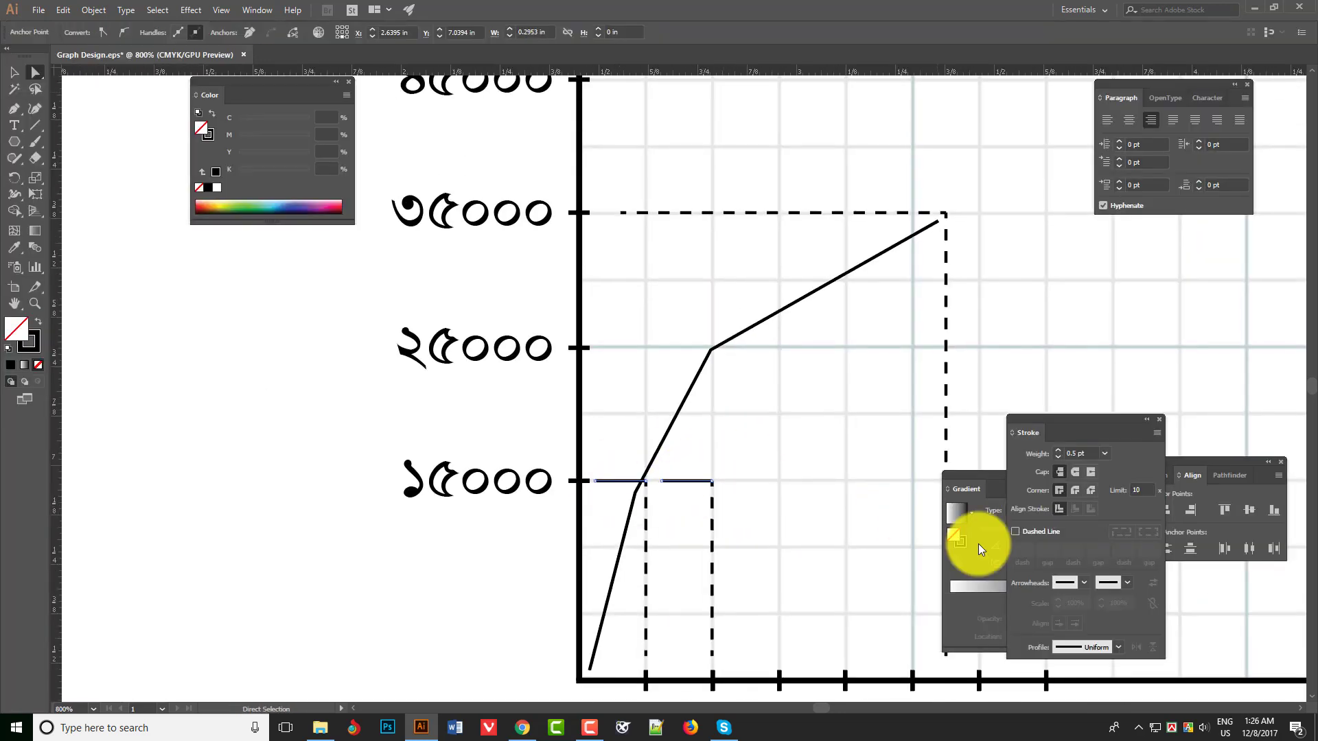
key("Tab")
left_click_drag(613, 445, 668, 351)
left_click_drag(601, 338, 626, 365)
left_click_drag(617, 350, 550, 350)
left_click(734, 398, "ctrl+alt")
left_click_drag(712, 444, 691, 394)
key("v")
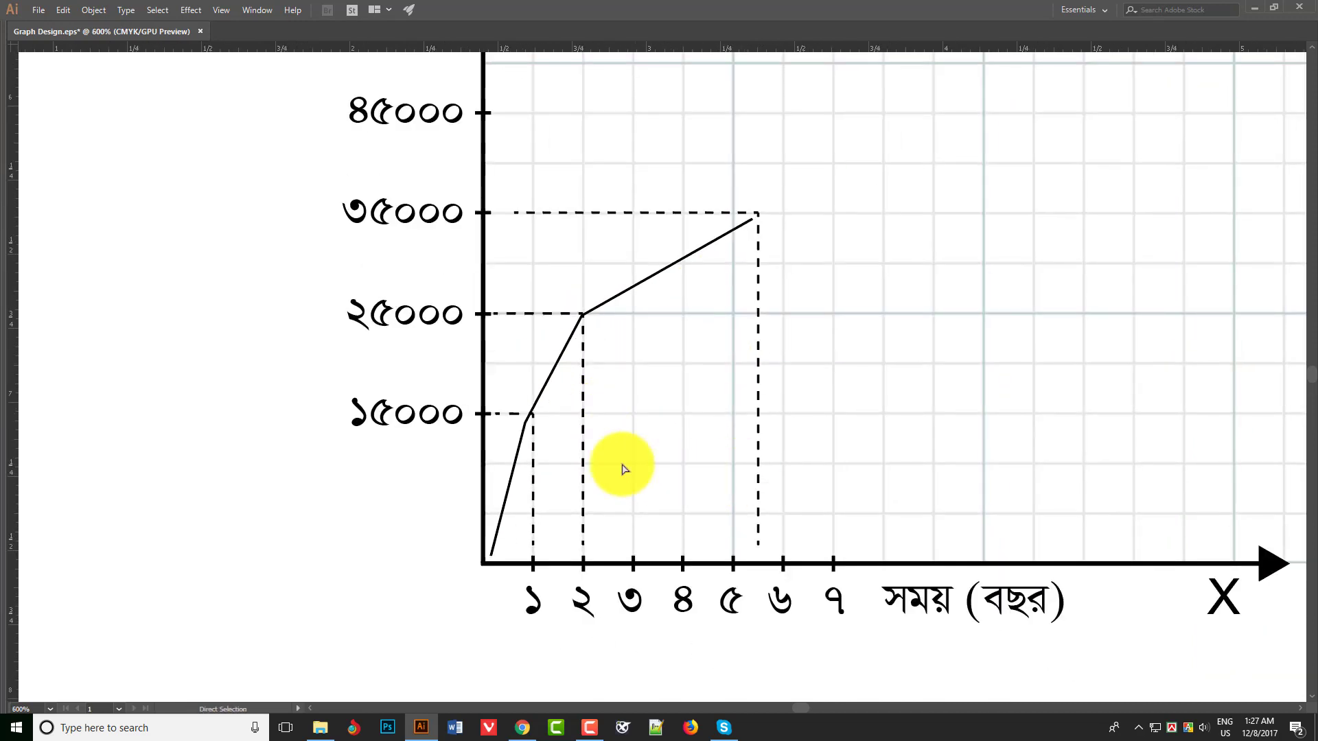
- Break the বেতন (টাকা) label into two lines and place it close beside the Y axis
left_click(699, 374, "ctrl+alt")
left_click(688, 374, "ctrl+alt")
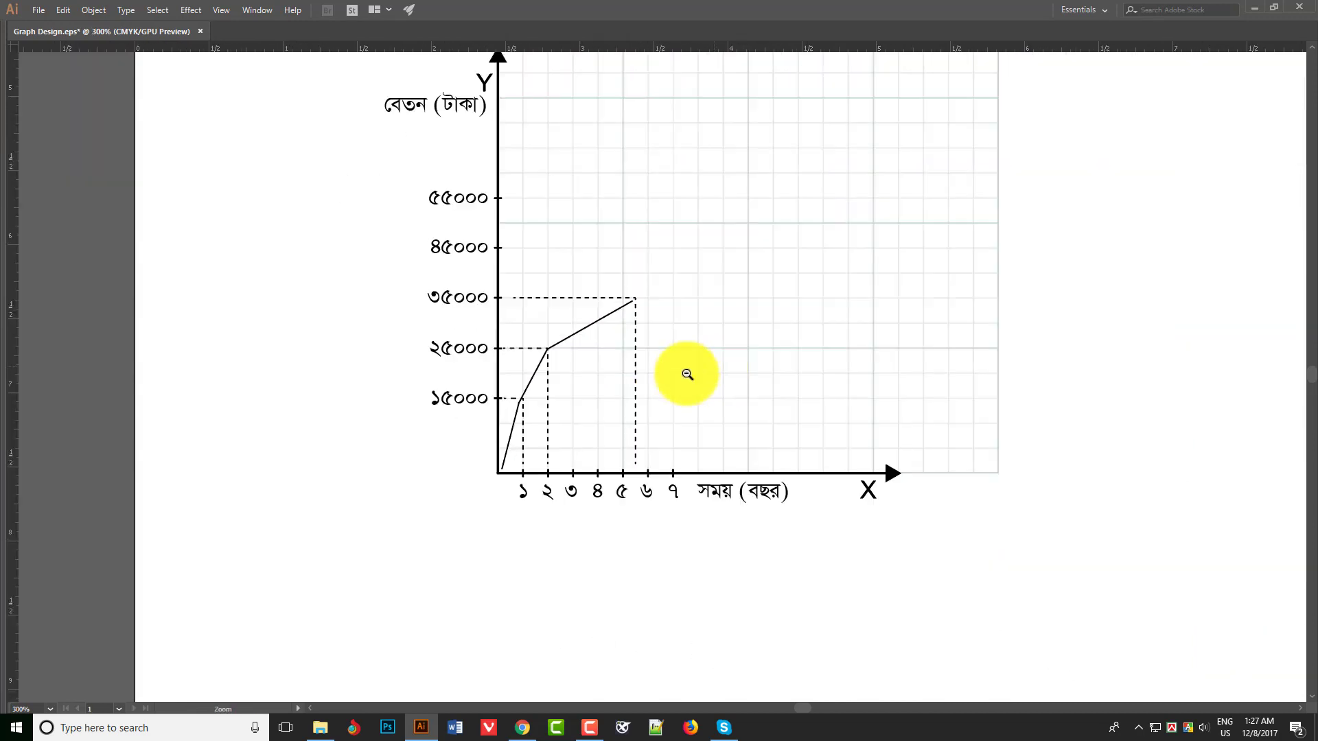
left_click(692, 378, "ctrl+alt")
left_click(696, 383, "ctrl+alt")
double_click(496, 239)
key("Return")
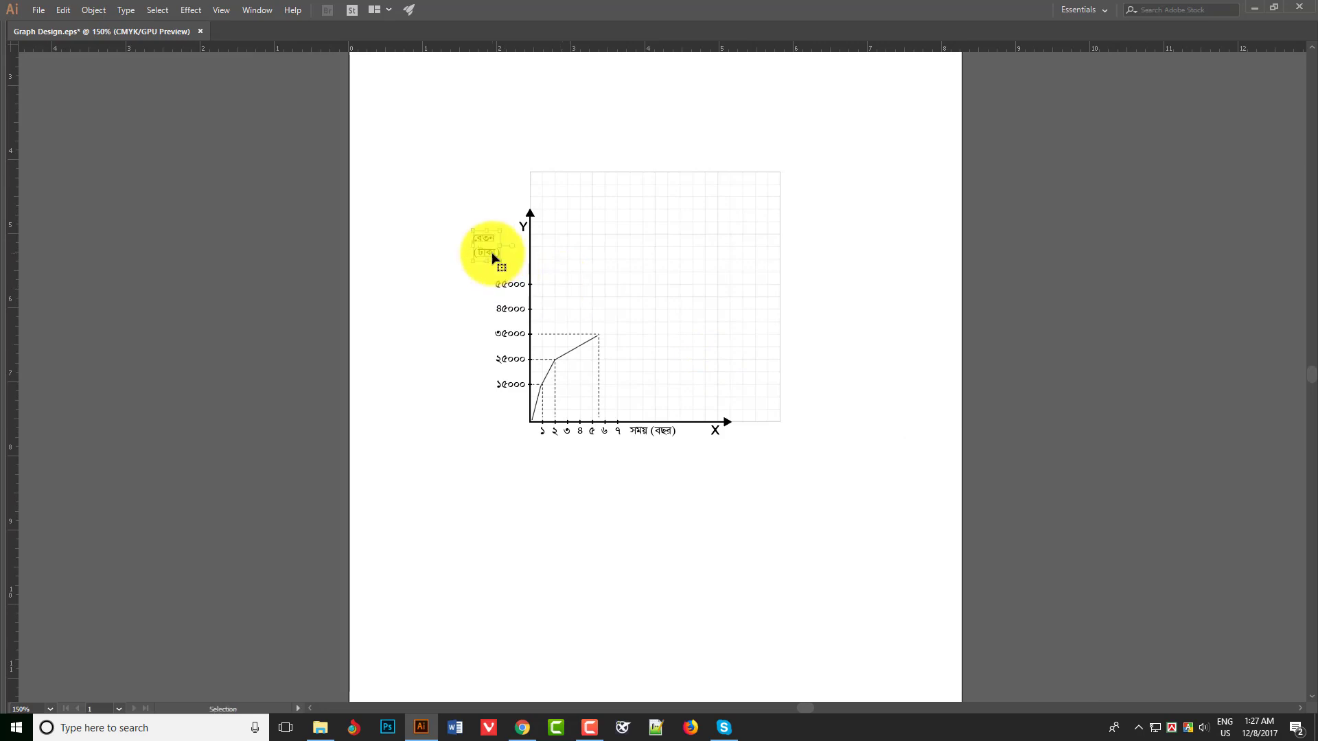
left_click_drag(493, 255, 519, 253)
key("v")
left_click(595, 401)
- Resize the artboard so its four edges fit closely around the graph
key("shift+o")
left_click_drag(348, 295, 485, 297)
left_click(671, 256, "ctrl+alt")
left_click_drag(697, 113, 697, 311)
left_click_drag(697, 317, 678, 91)
left_click_drag(835, 266, 720, 253)
left_click_drag(635, 463, 633, 269)
key("v")
key("ctrl+0")
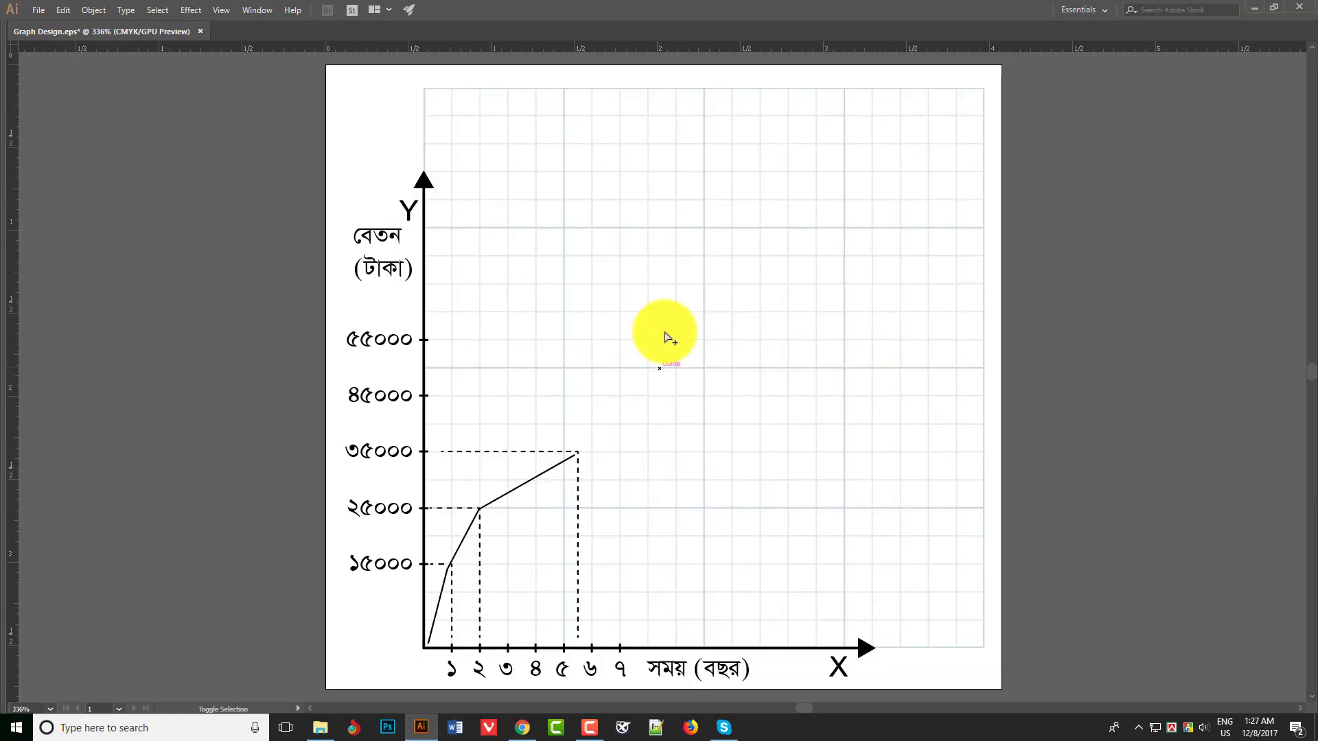
- Set the Save for Web export to PNG-24 at 350 percent image size
key("ctrl+alt+shift+s")
left_click(1127, 79)
left_click(1124, 139)
left_click(1148, 213)
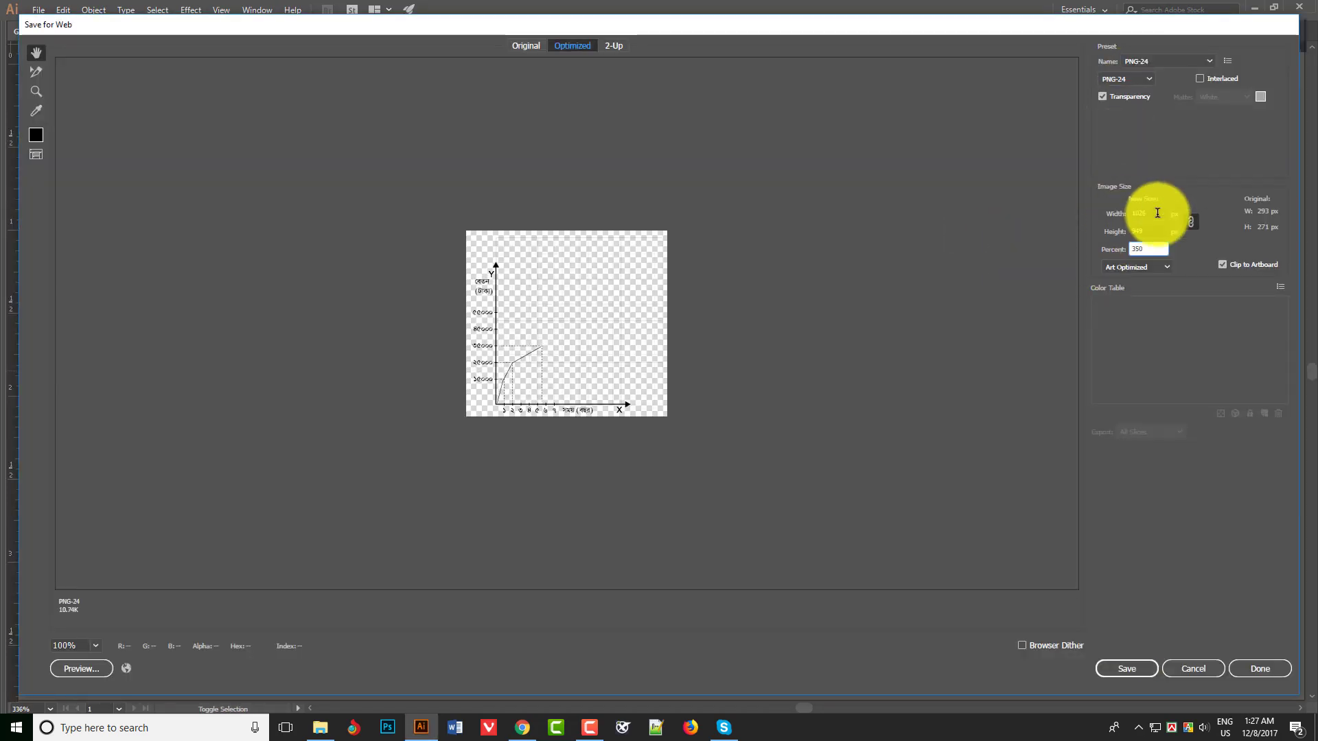
type("1026")
- Save the exported image as Graph-Design 01.png in the Book Type folder on the Work (F:) drive
left_click(1127, 669)
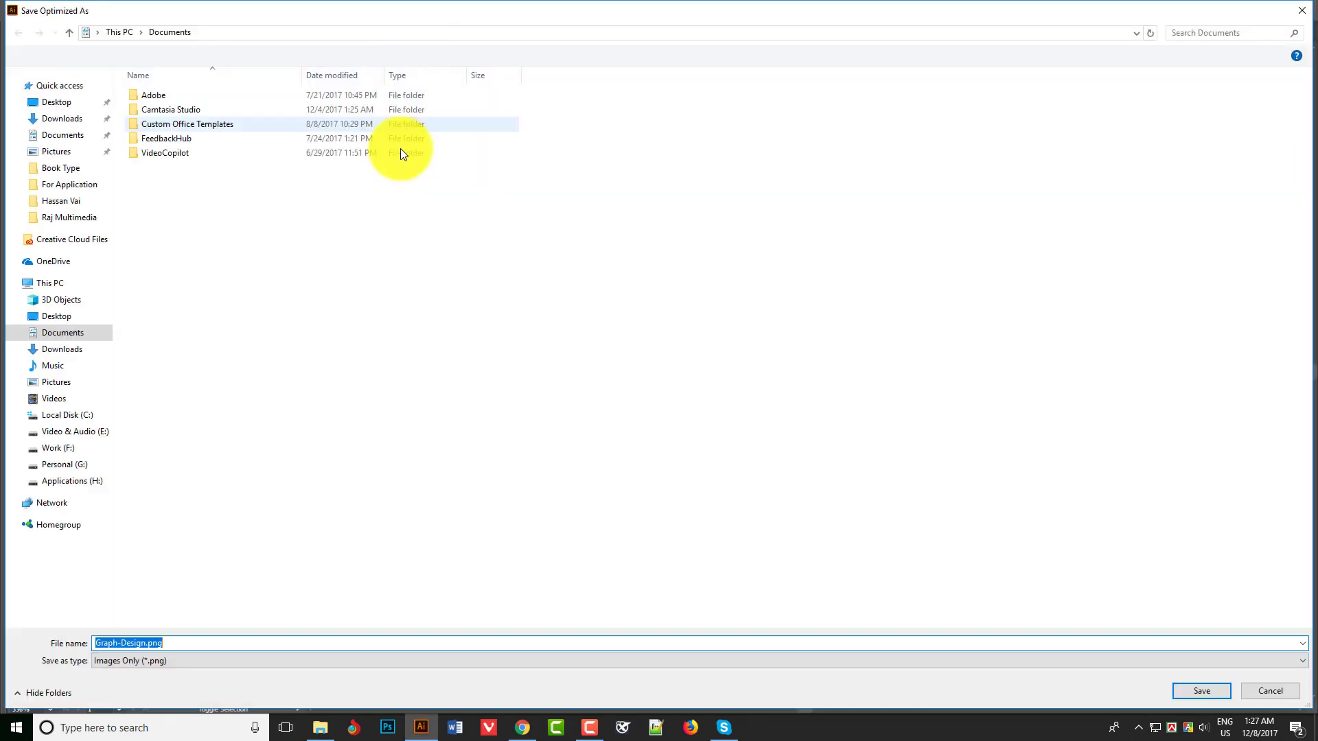
left_click(58, 448)
double_click(801, 139)
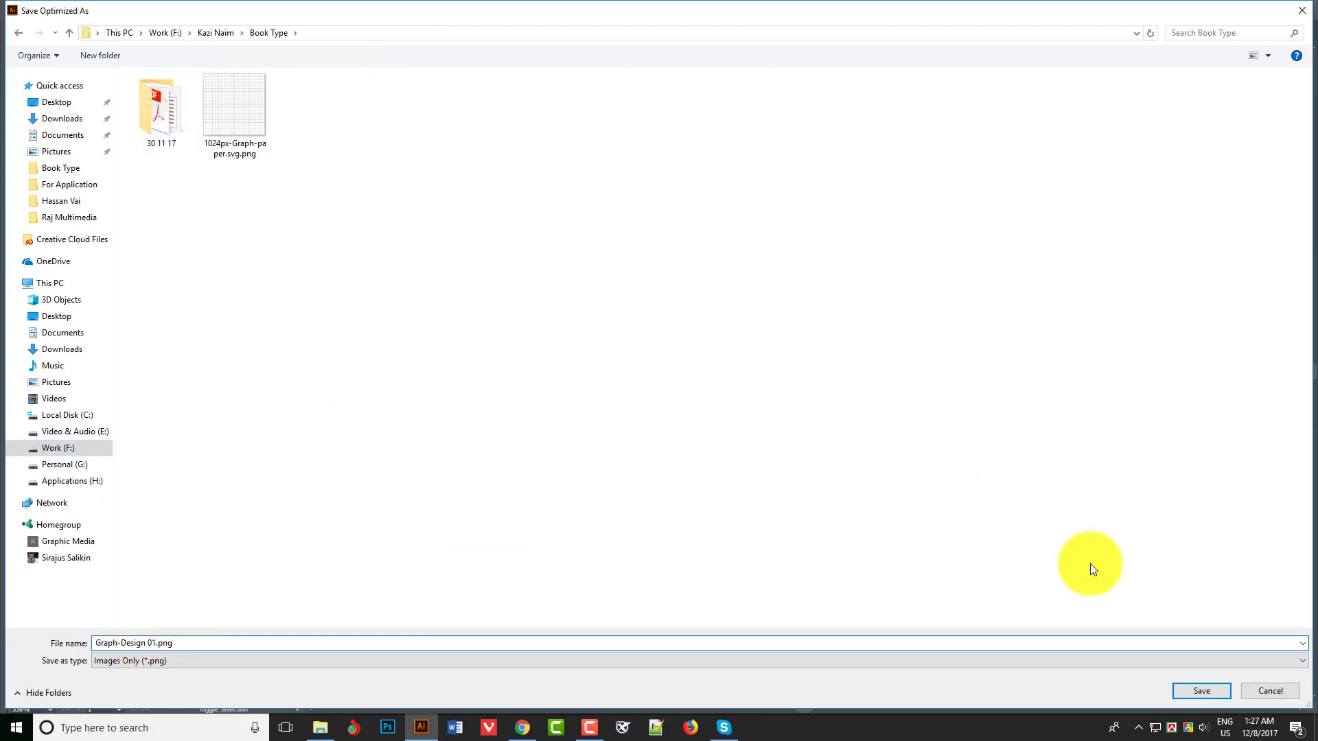
key("Return")
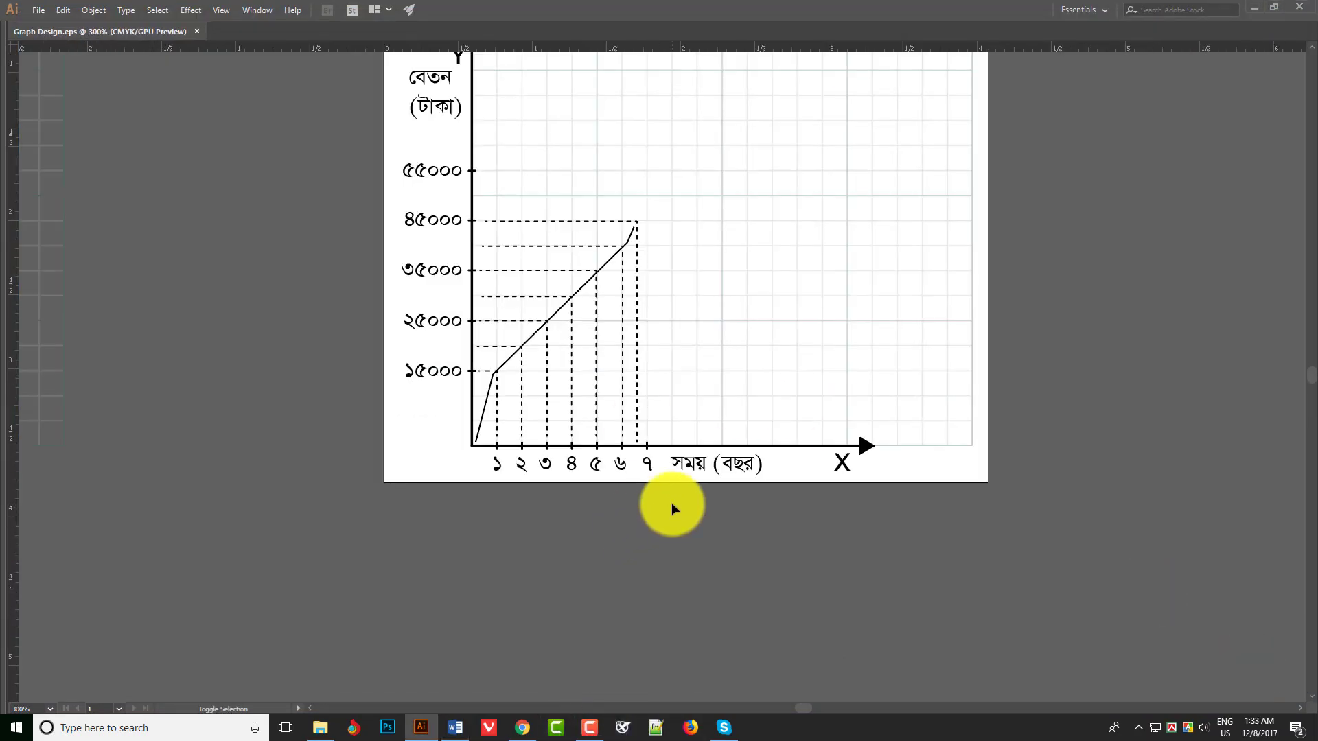
- Export the revised graph with the additional guide lines for the web as a PNG image
key("ctrl+alt+shift+s")
left_click(1127, 78)
left_click(1122, 127)
left_click(1127, 669)
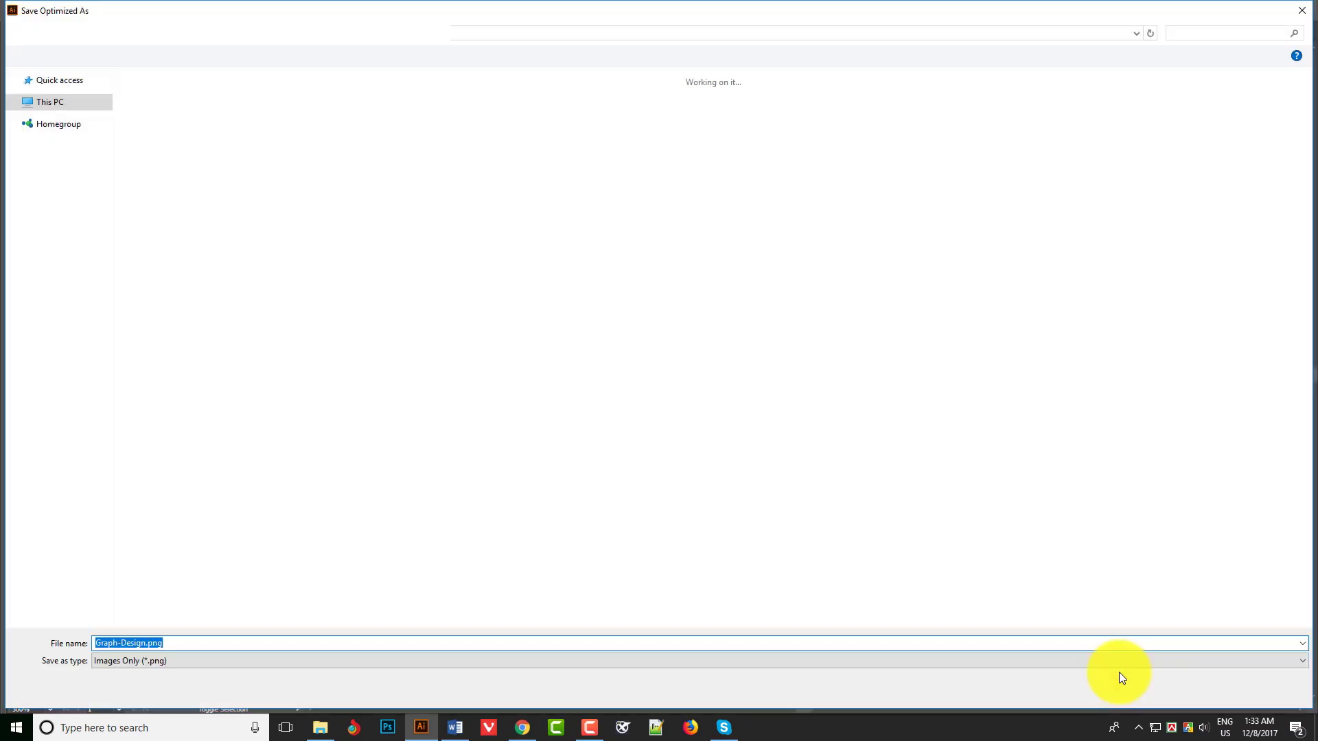
left_click(152, 643)
key("Return")
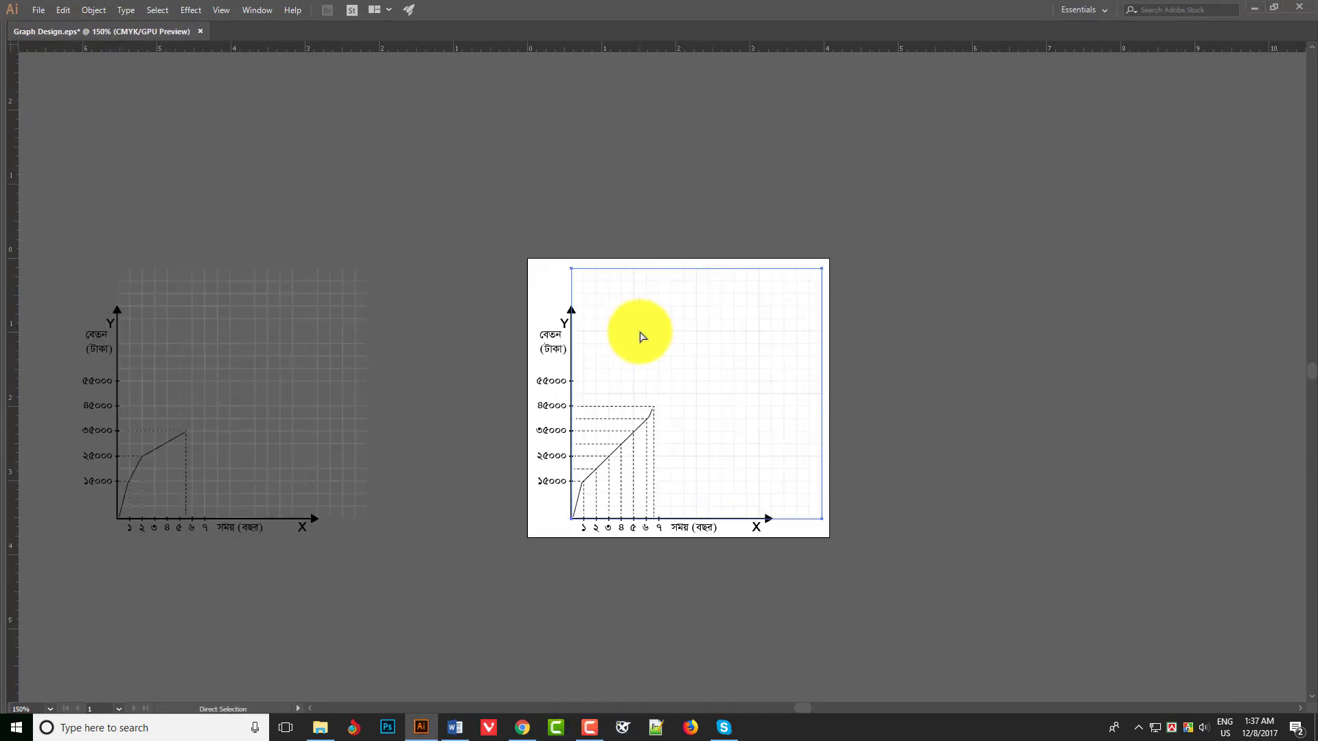
- Copy the whole graph beside the artboard and change the artboard graph's Y-axis label to মানসিকতা
key("ctrl+a")
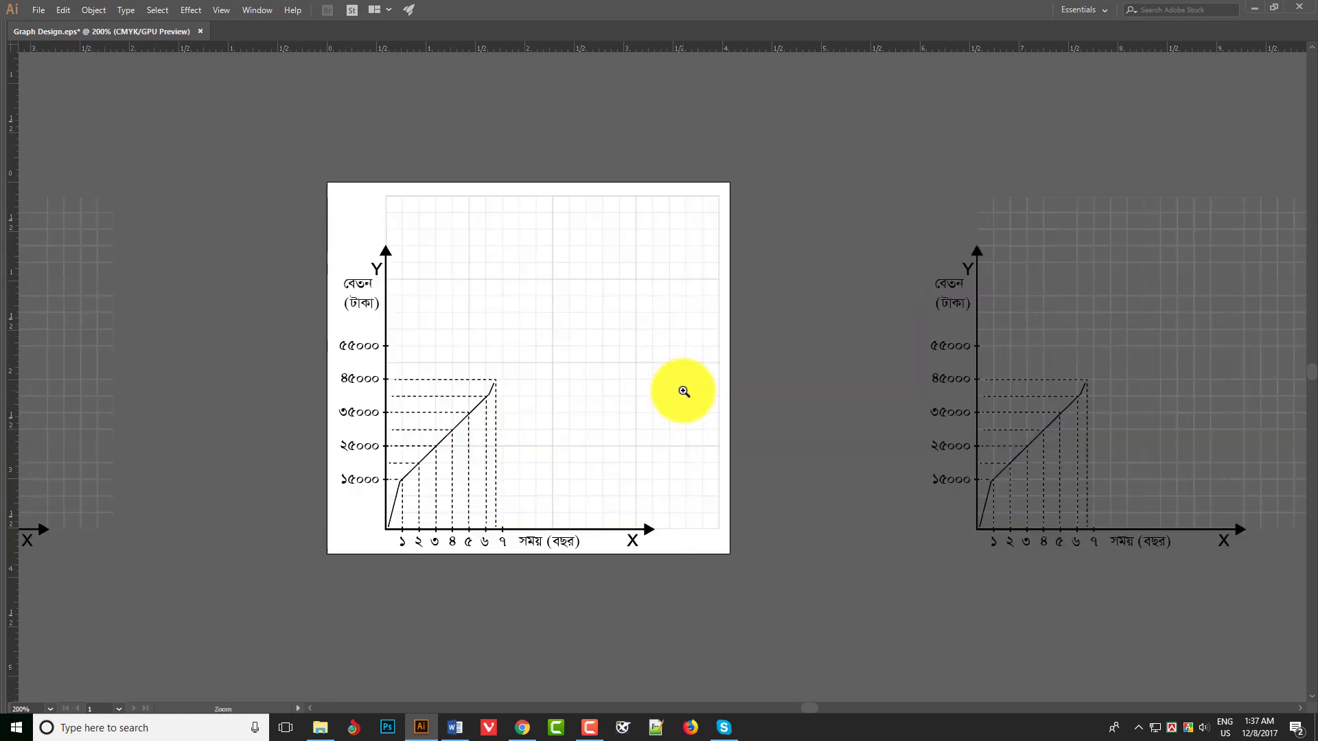
scroll(683, 388, "up", 2)
scroll(653, 386, "down", 2)
double_click(458, 257)
key("ctrl+a")
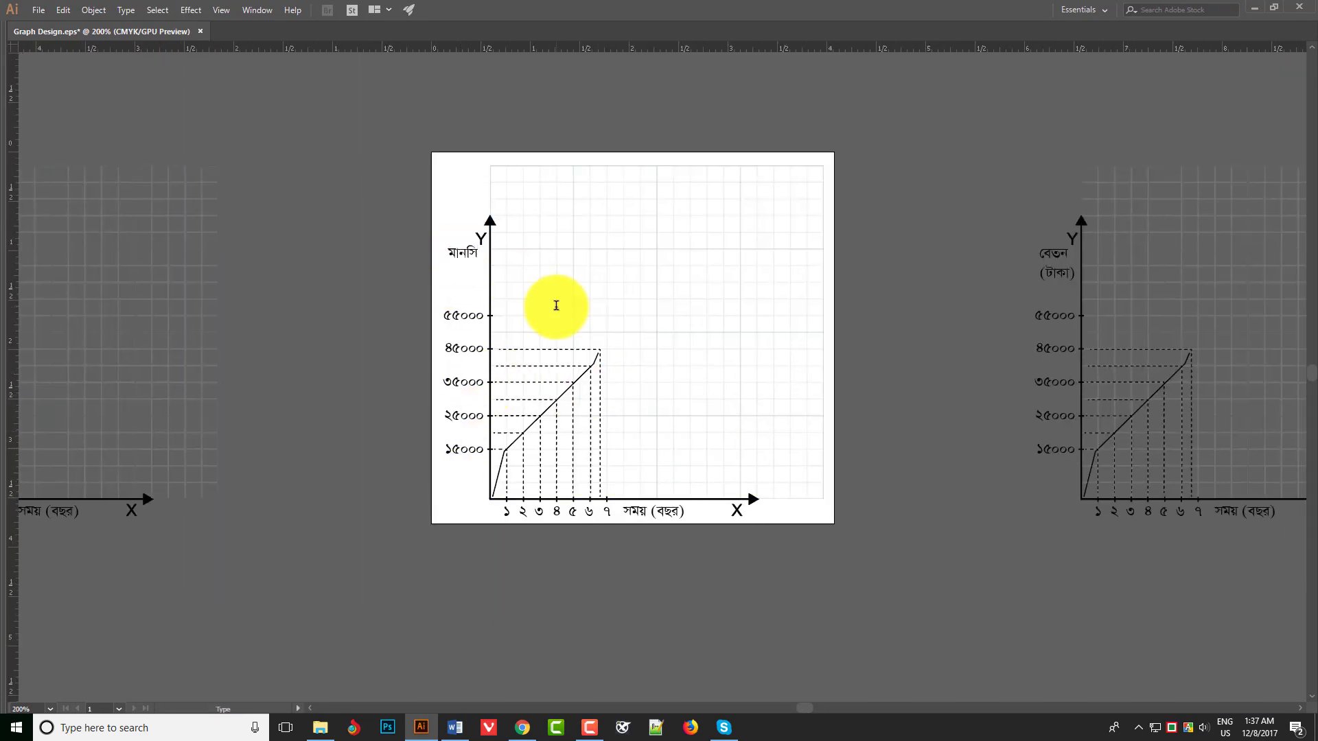
key("Escape")
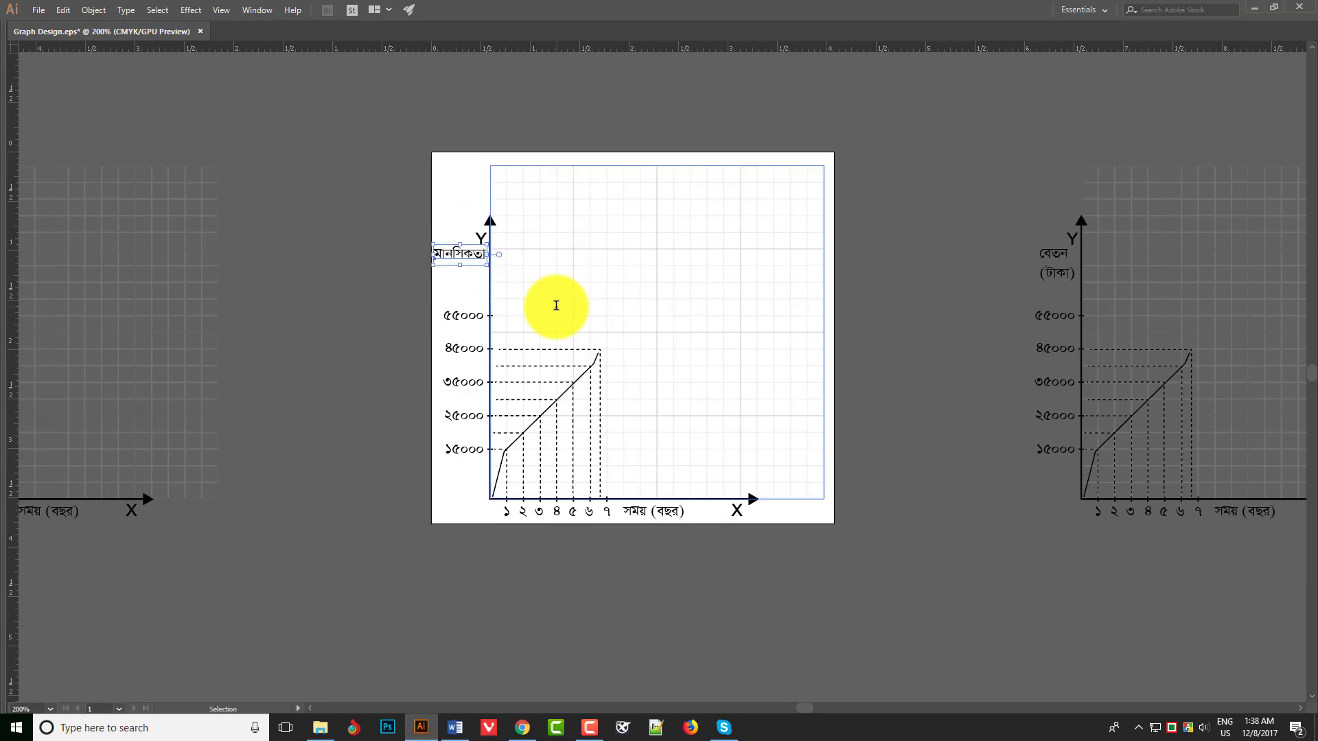
- Delete the plotted line and all dashed guides except the one joining ১৫০০০ and ১
scroll(584, 447, "up", 1)
left_click(553, 373)
key("Delete")
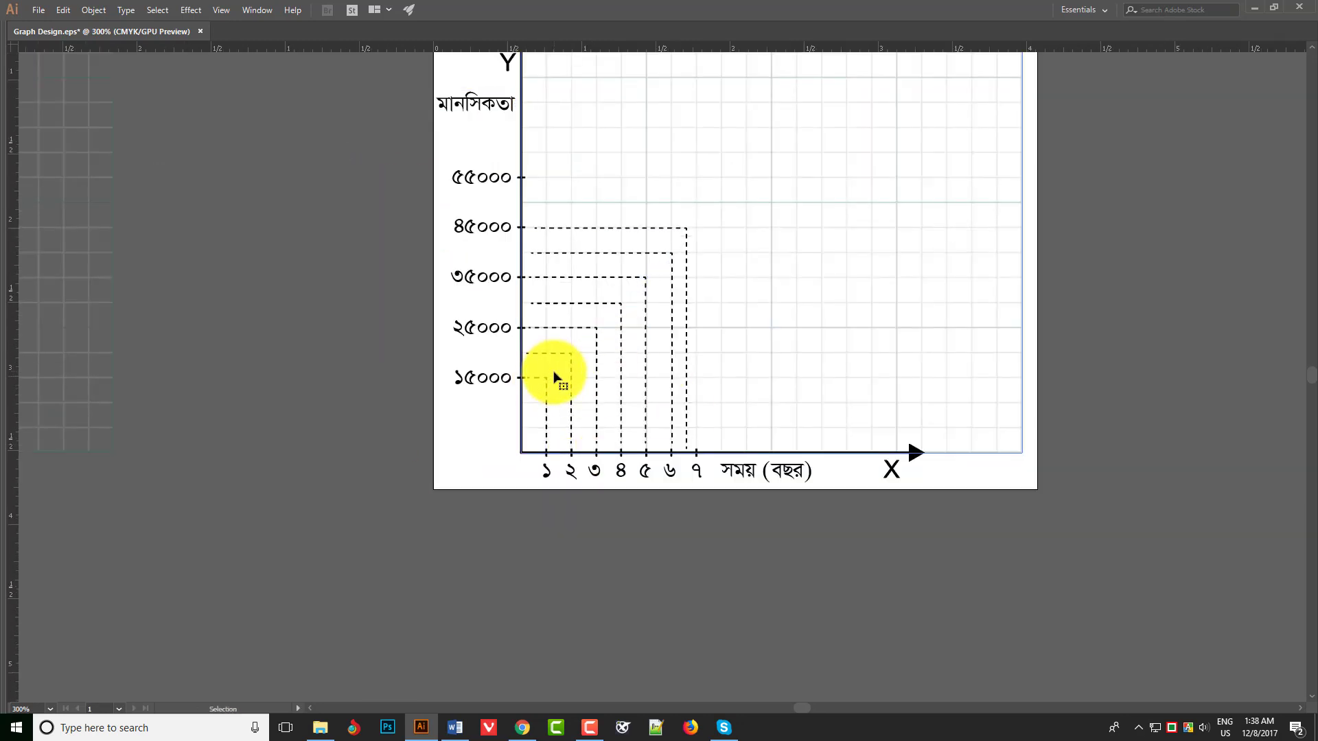
key("a")
key("v")
scroll(608, 364, "up", 1)
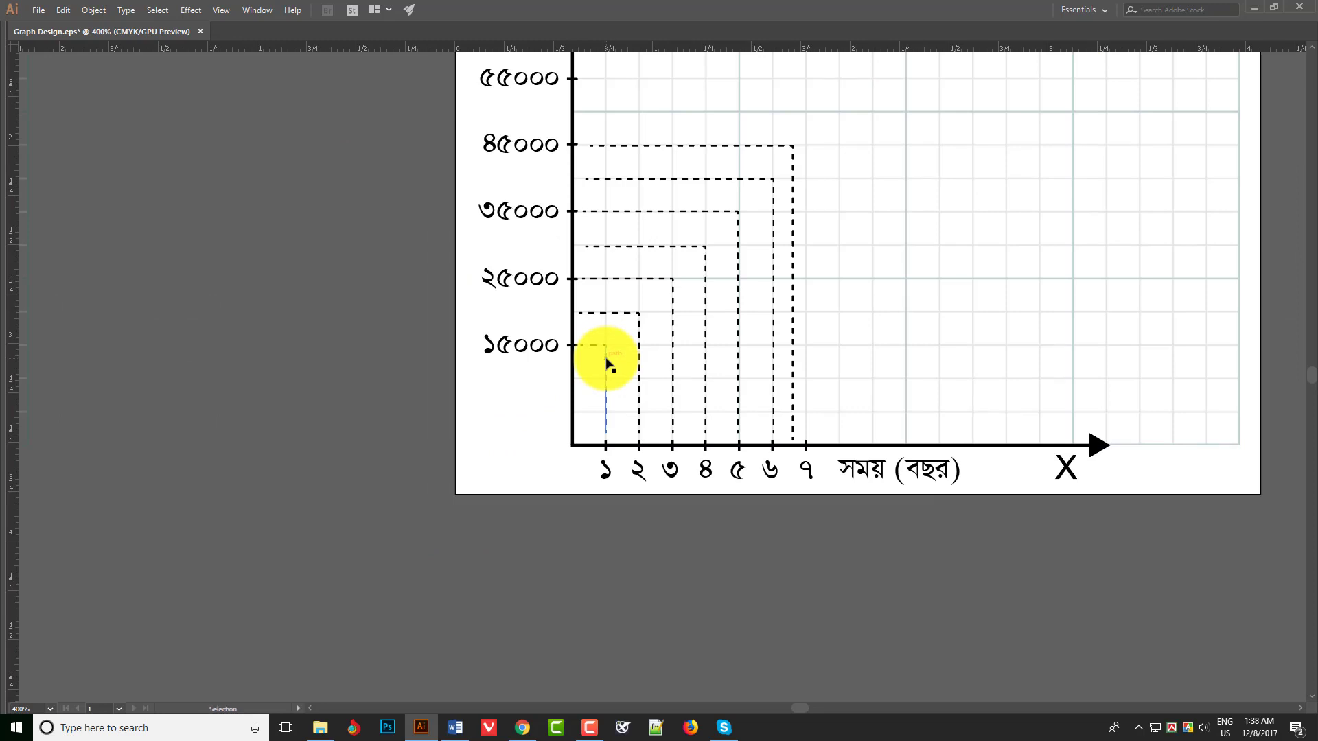
left_click(632, 390)
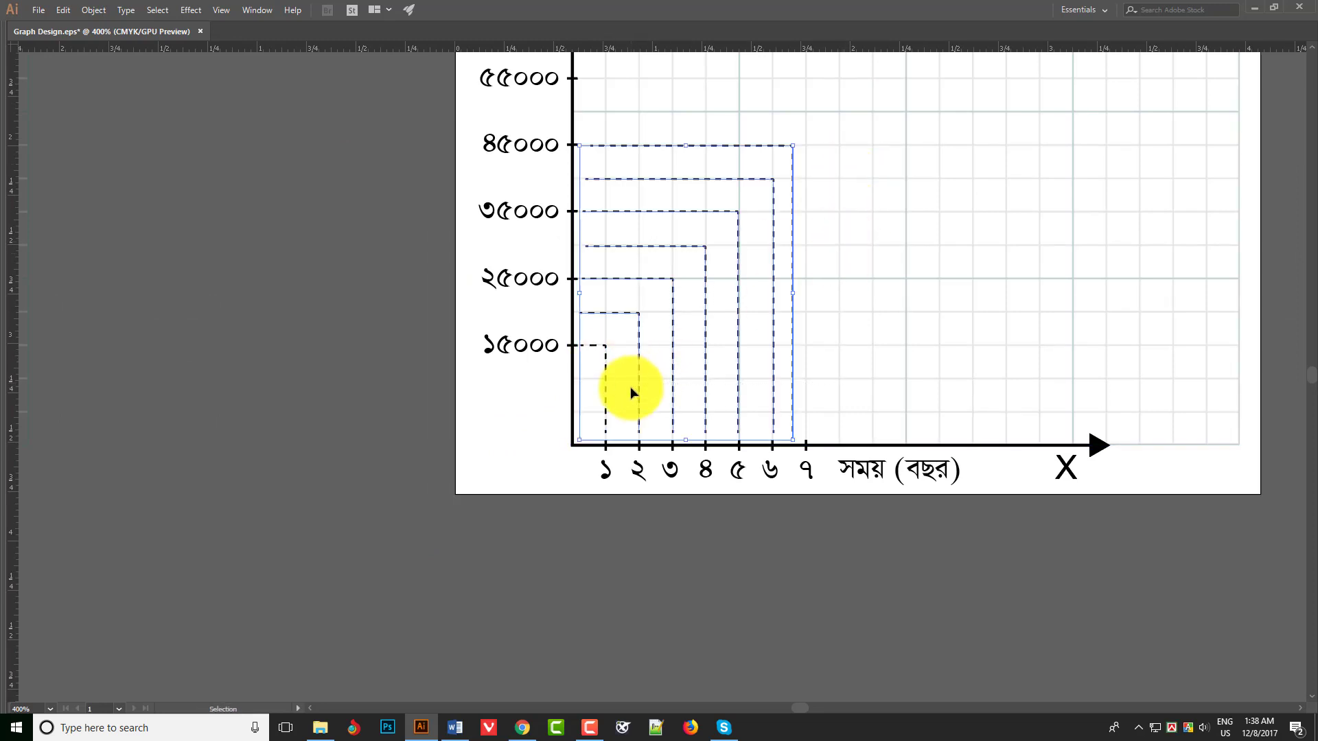
key("Delete")
- Duplicate the ১৫০০০ label down to the first grid line above the X axis and change it to ১০
left_click_drag(546, 350, 547, 417)
double_click(547, 415)
key("ctrl+a")
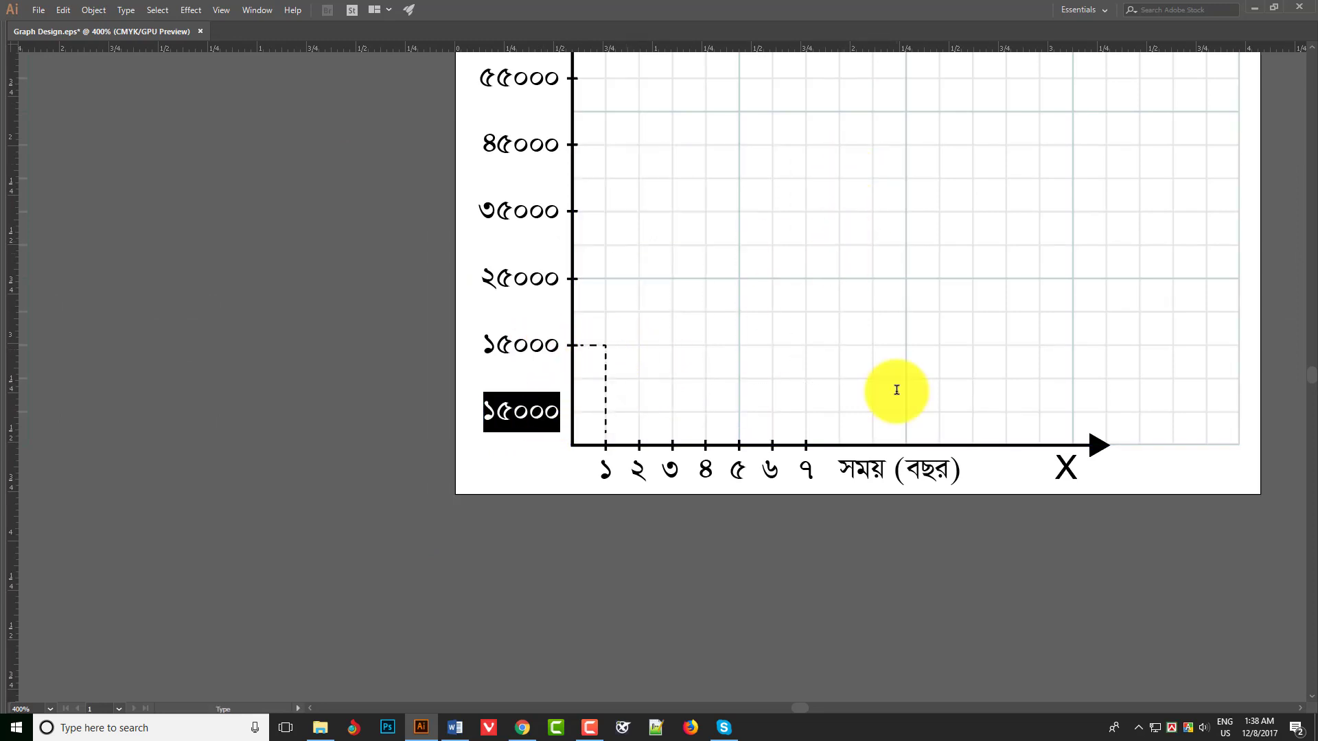
type("১০")
key("Escape")
- Add a duplicate label between ১০ and ১৫০০০ on the Y scale and set it to ২০
left_click_drag(545, 351, 546, 384)
double_click(542, 383)
key("ctrl+a")
type("২৫০")
scroll(624, 377, "up", 1)
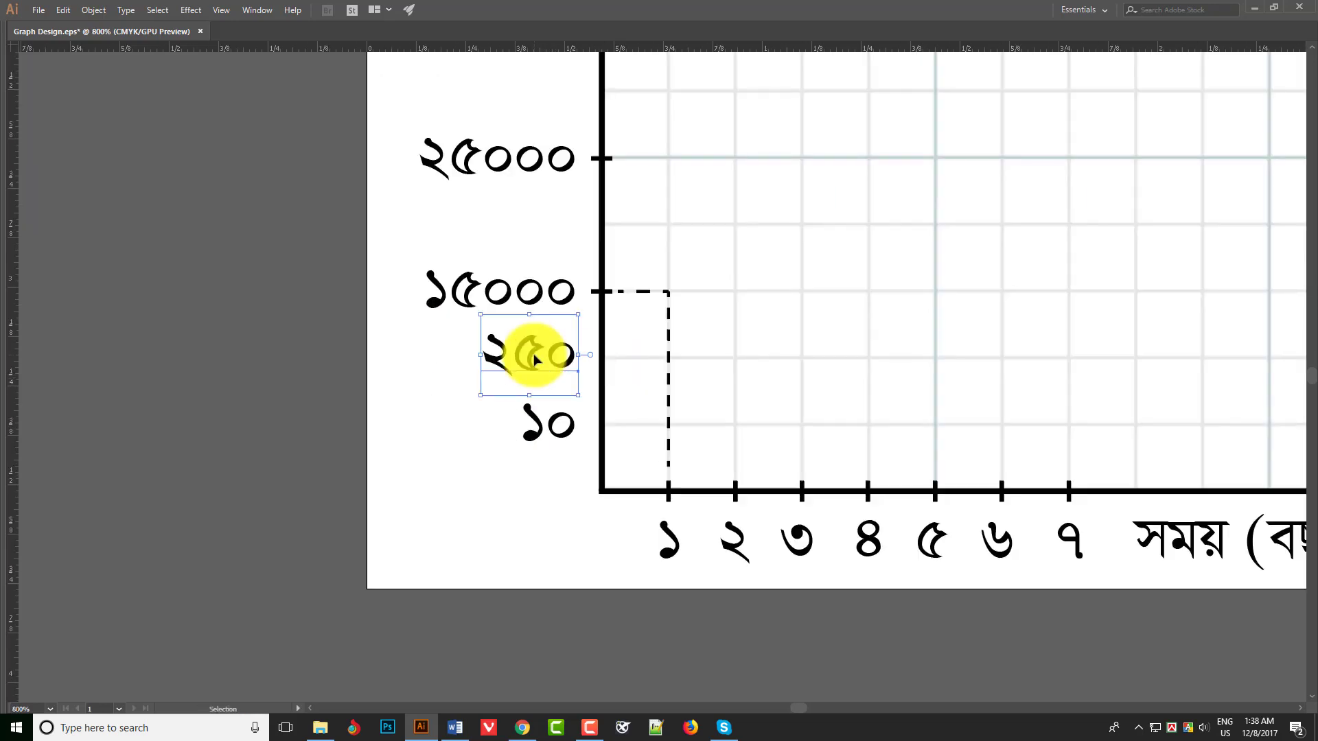
double_click(535, 356)
key("ctrl+a")
type("২০")
key("Escape")
- Change the ১৫০০০ label on the Y scale to ৩০
scroll(621, 327, "up", 1)
double_click(531, 371)
key("ctrl+a")
type("৩০")
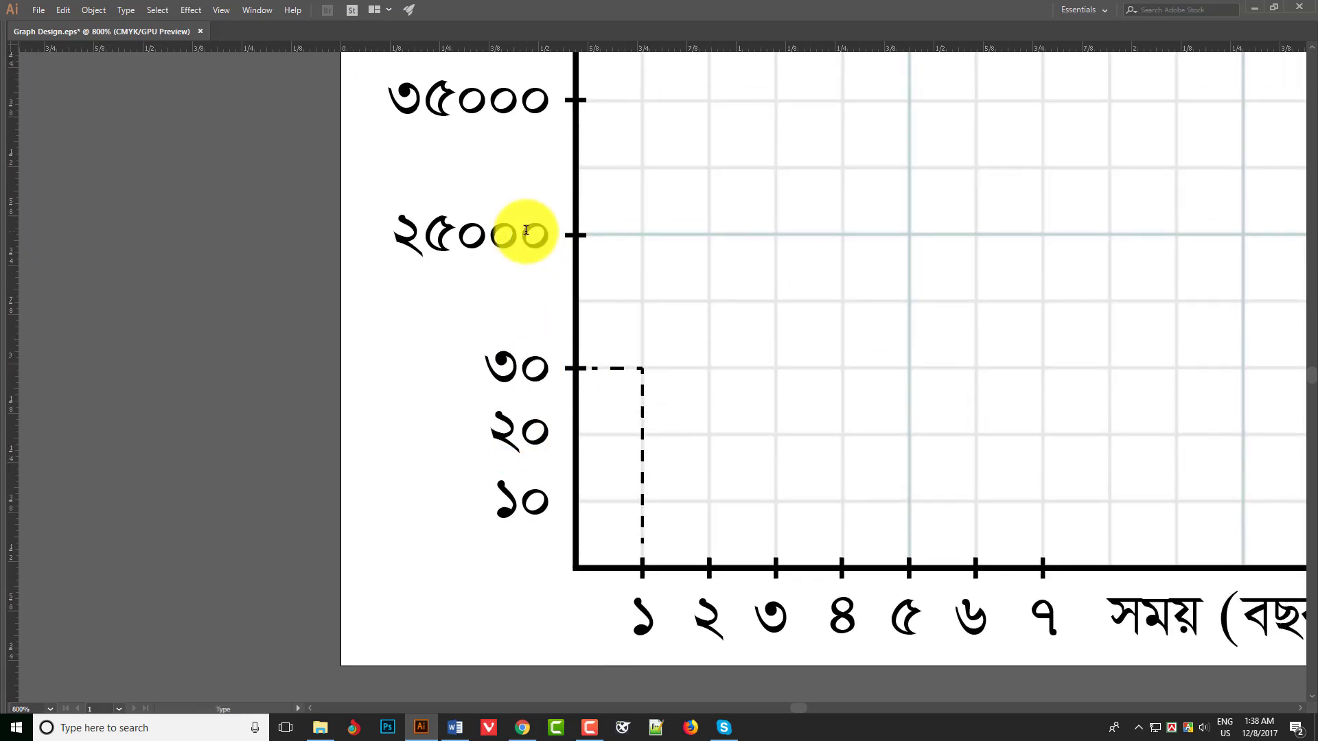
key("Escape")
- Delete the old salary labels above ৩০ on the Y scale
left_click(526, 232)
key("Delete")
left_click(496, 115)
key("Delete")
left_click_drag(536, 140, 484, 453)
left_click(466, 280)
- Duplicate the ৩০ label one grid line up and change it to ৪০
scroll(523, 412, "up", 1)
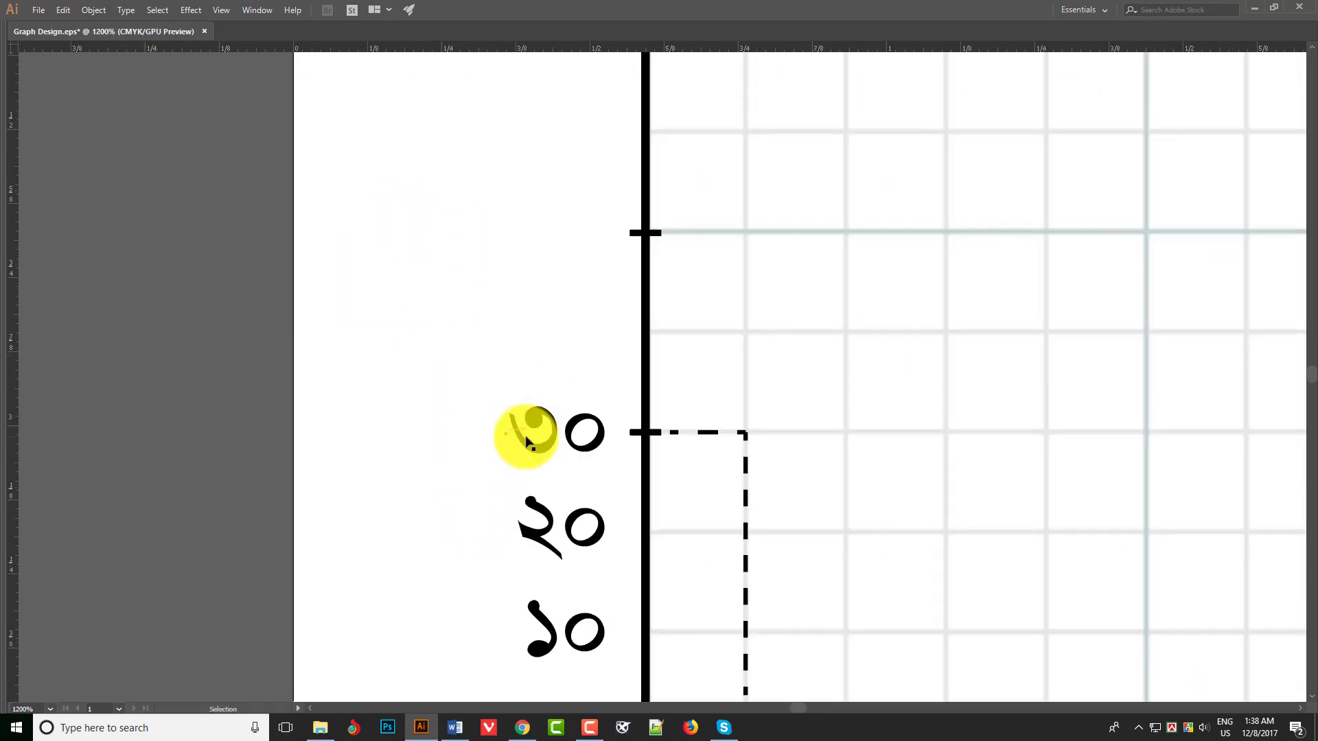
left_click_drag(561, 435, 517, 406)
double_click(562, 333)
key("ctrl+a")
type("৪০")
key("Escape")
- Duplicate the Y-scale label further up and set the two new labels to ৫০ and ৬০
left_click_drag(553, 385, 513, 327)
double_click(545, 306)
key("ctrl+a")
type("৫০")
key("Escape")
double_click(513, 321)
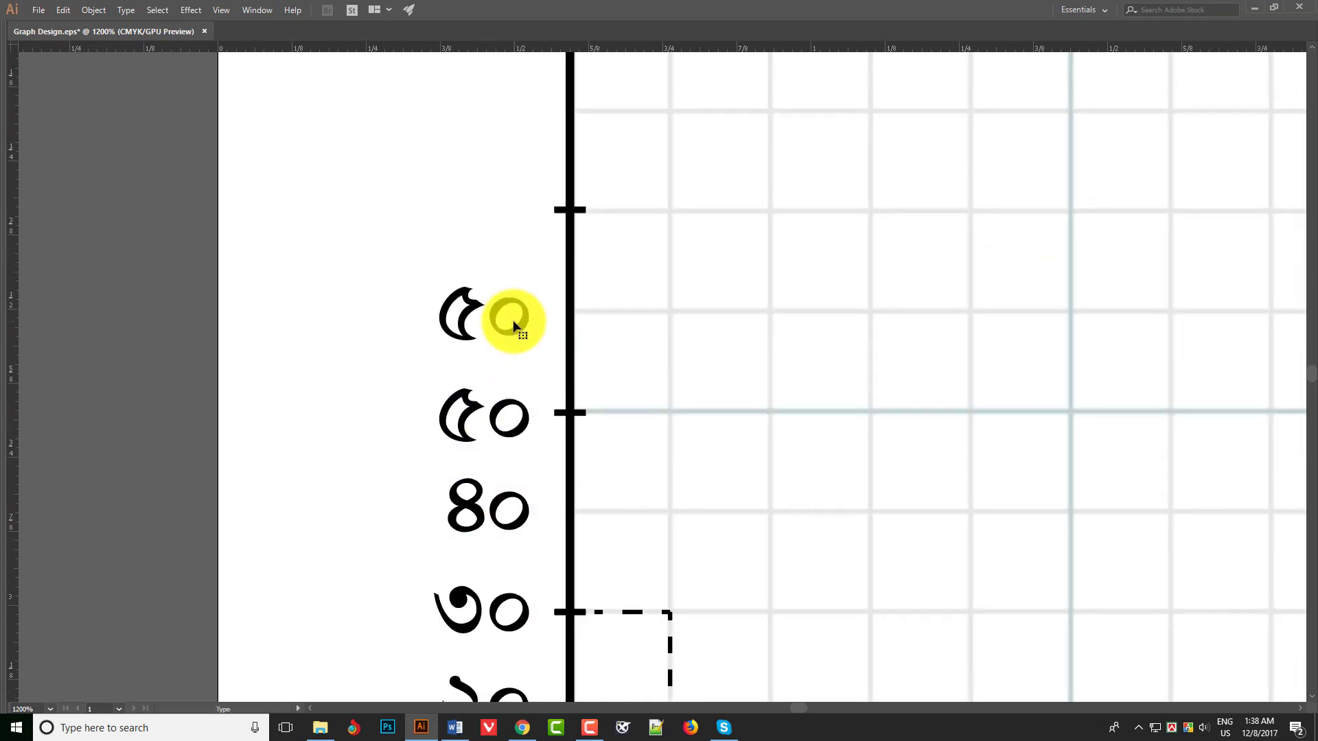
key("ctrl+a")
type("৬০")
key("Escape")
left_click(583, 212)
key("Delete")
key("ctrl+z")
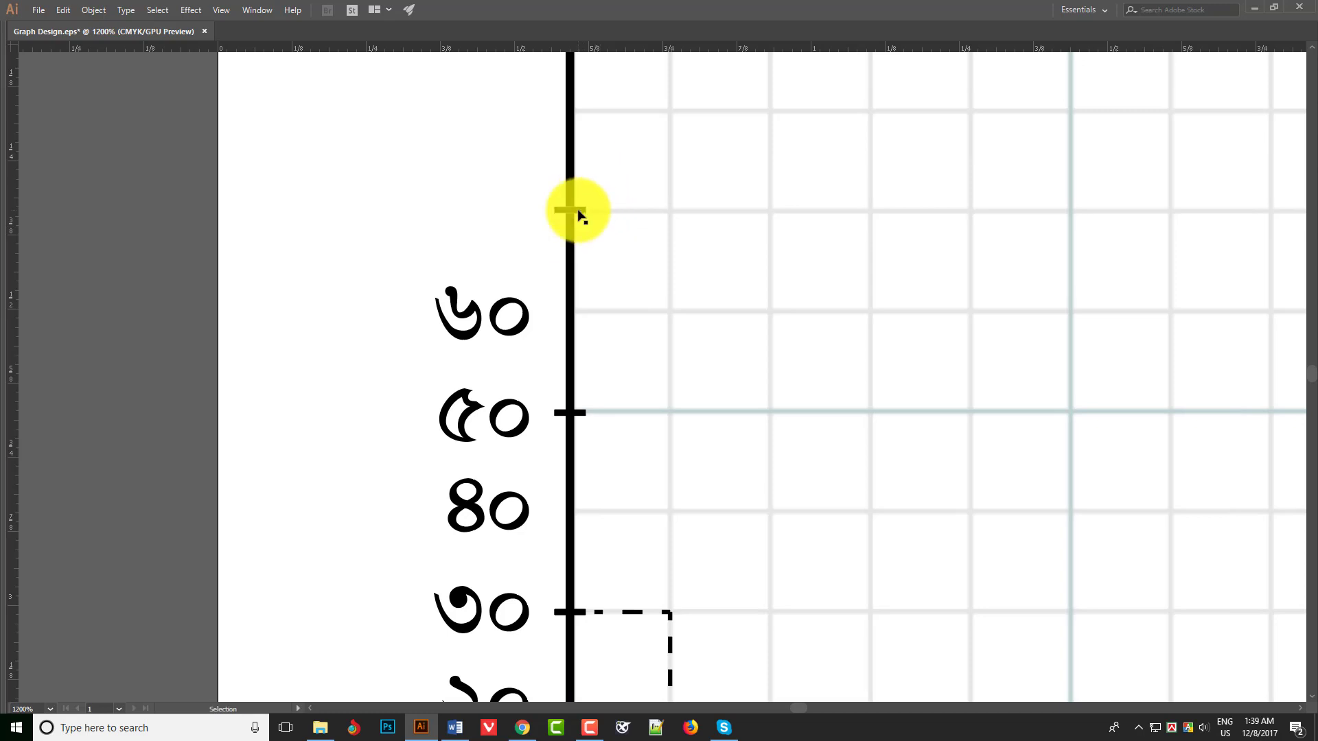
- Move the tick above ৬০ down to ৬০ and add Y-axis ticks at ৪০, ২০ and ১০
left_click_drag(578, 211, 578, 312)
left_click_drag(608, 415, 598, 176)
left_click_drag(551, 373, 546, 143)
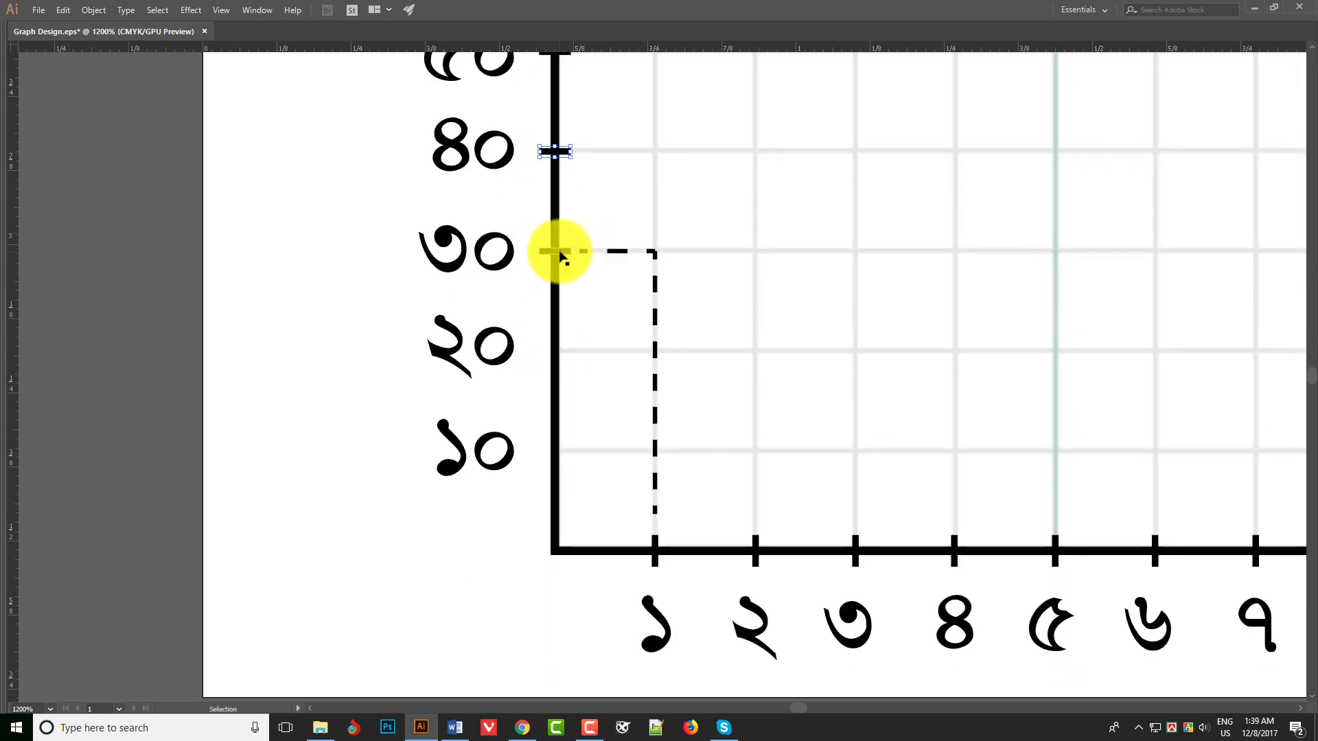
left_click_drag(559, 253, 560, 451)
left_click(598, 411)
- Shorten the X-axis label to সময় and move it next to the X
scroll(598, 412, "down", 2)
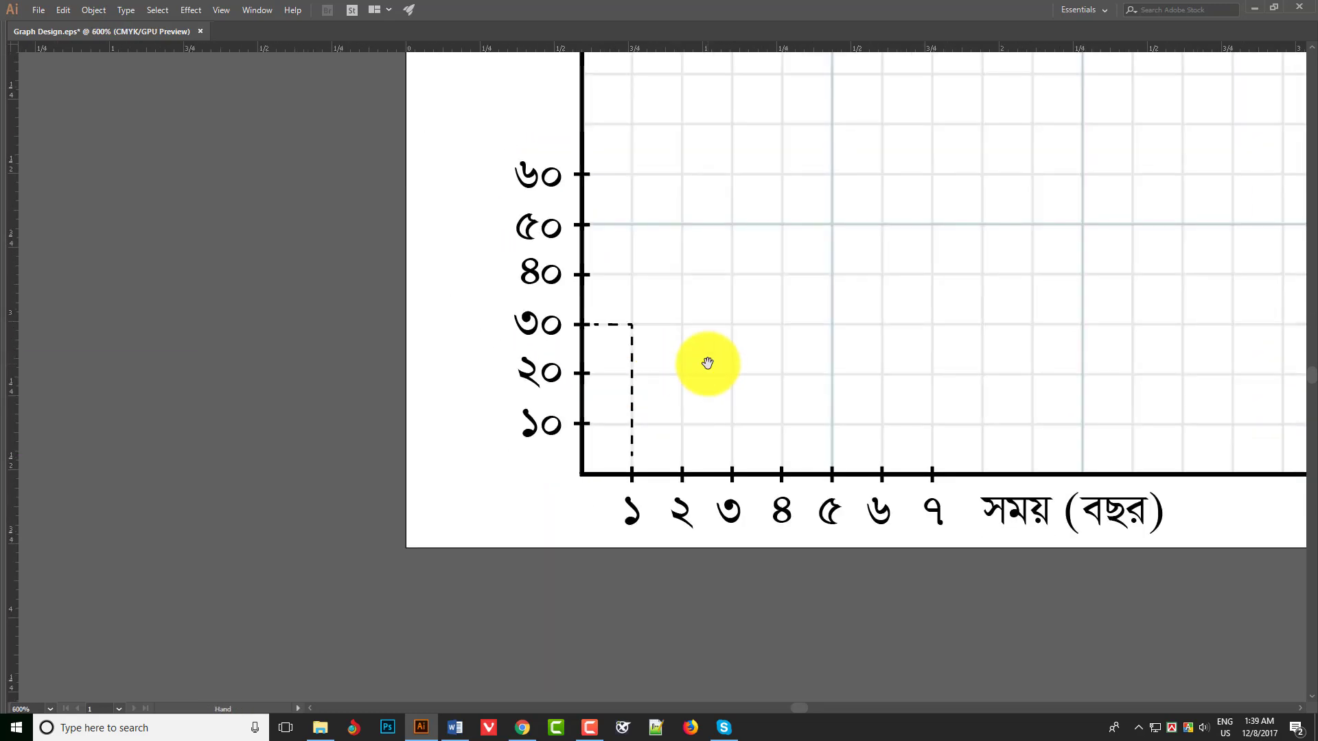
left_click_drag(744, 398, 620, 425)
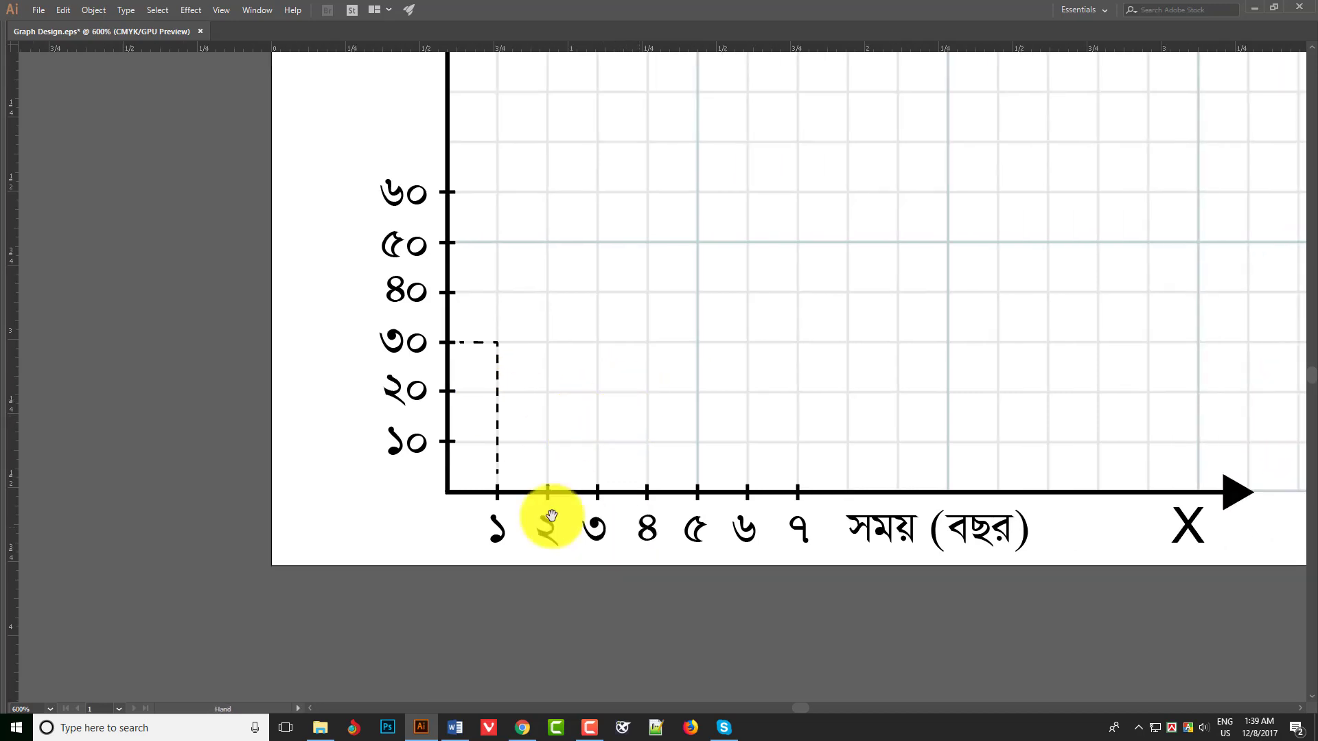
left_click_drag(552, 517, 515, 419)
double_click(863, 434)
key("BackSpace")
left_click_drag(882, 432, 1103, 424)
- Change the first four X-scale labels to ৬, ৭, ৮ and ৯
double_click(461, 444)
type("৬")
double_click(516, 423)
type("৭")
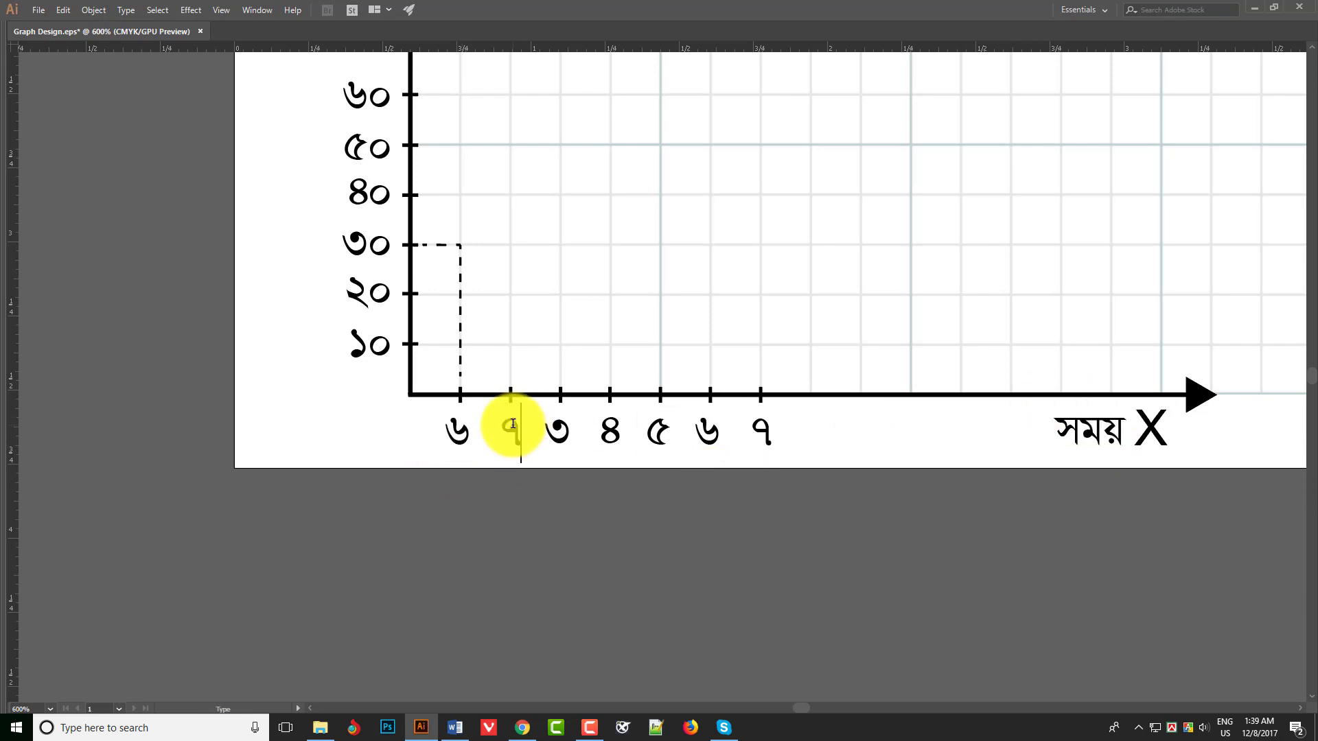
double_click(559, 431)
type("৮")
double_click(609, 431)
type("৯")
- Change the remaining three X-scale labels to ১০, ১১ and ১২
double_click(647, 433)
type("১০")
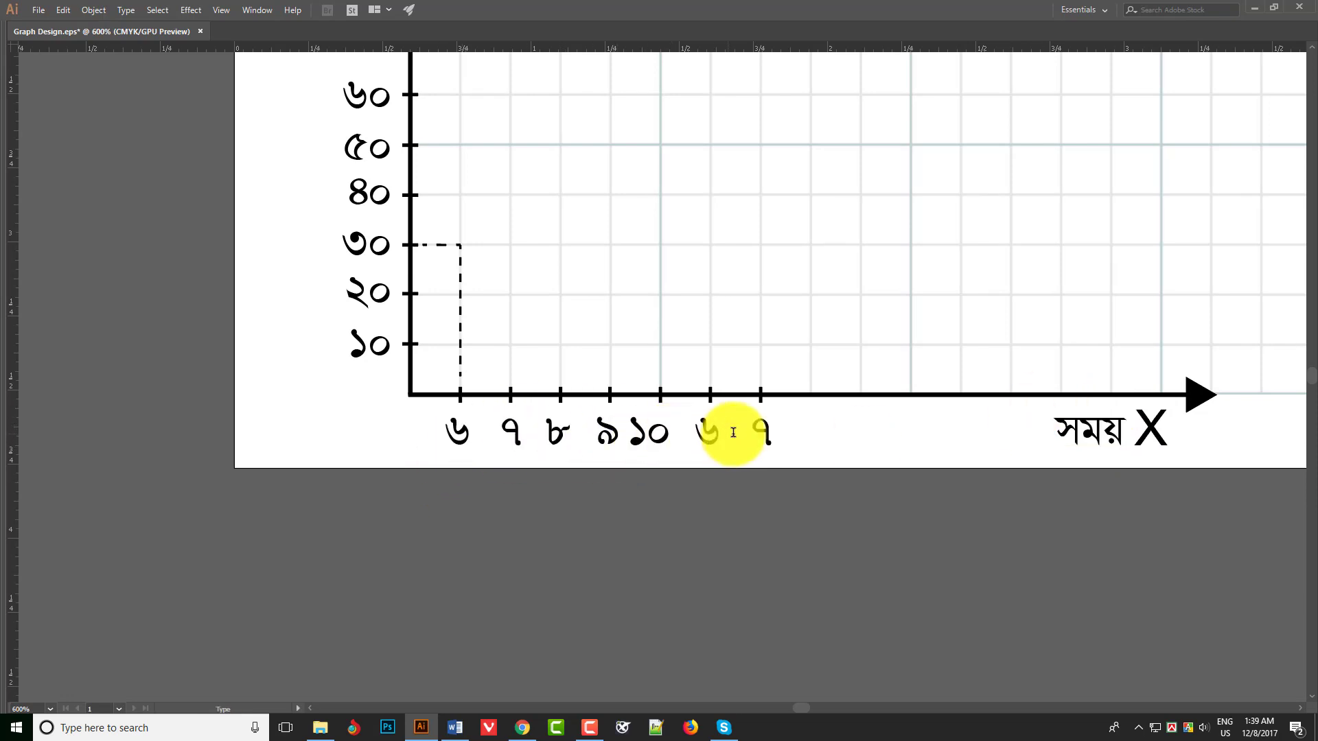
double_click(709, 431)
type("১১")
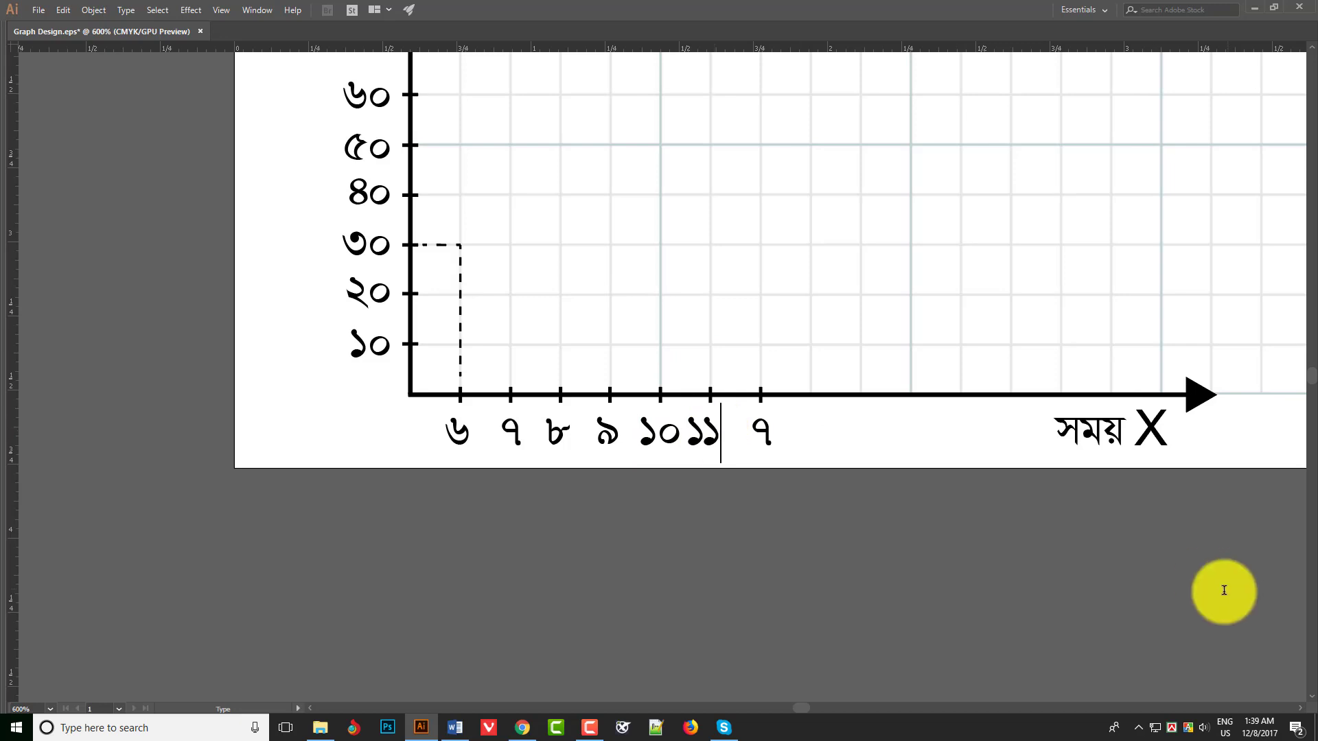
key("Escape")
type("১২")
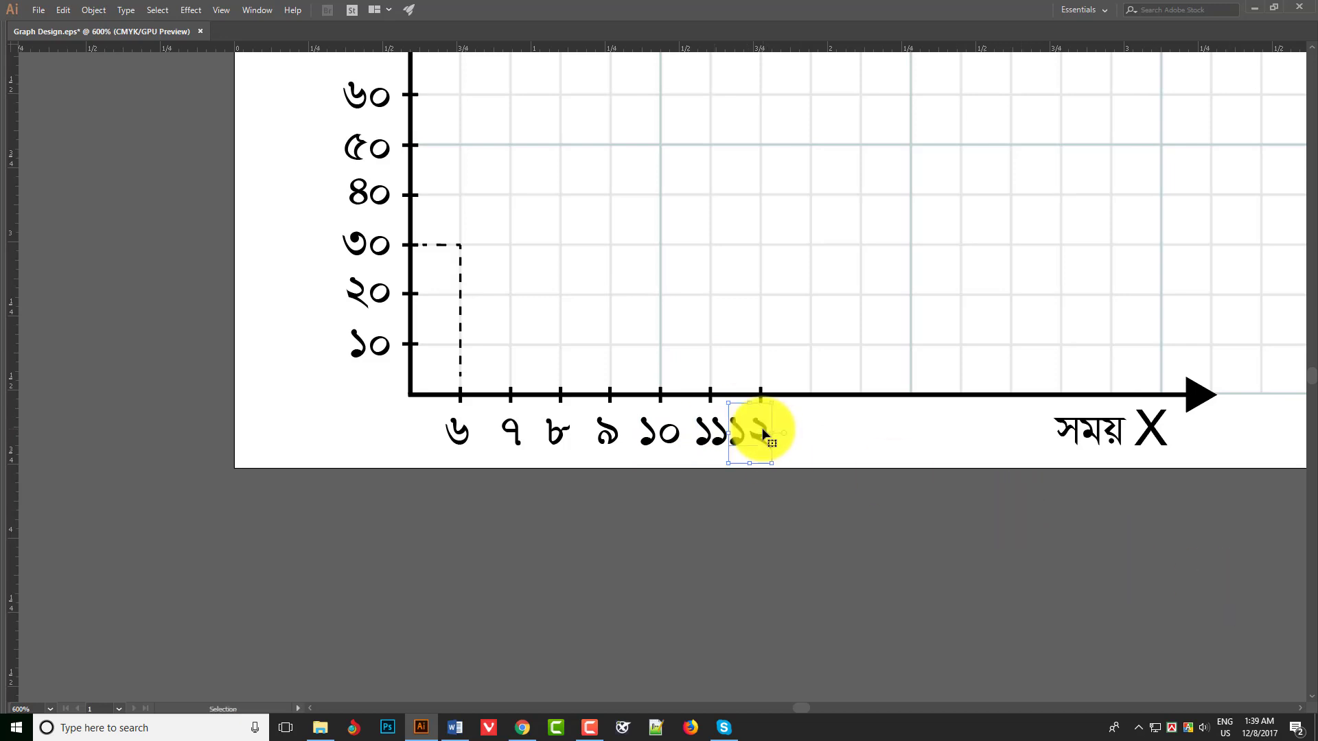
- Extend the X scale past ১২ with duplicated labels ১ and ২ and matching tick marks
left_click_drag(764, 433, 863, 436)
double_click(866, 435)
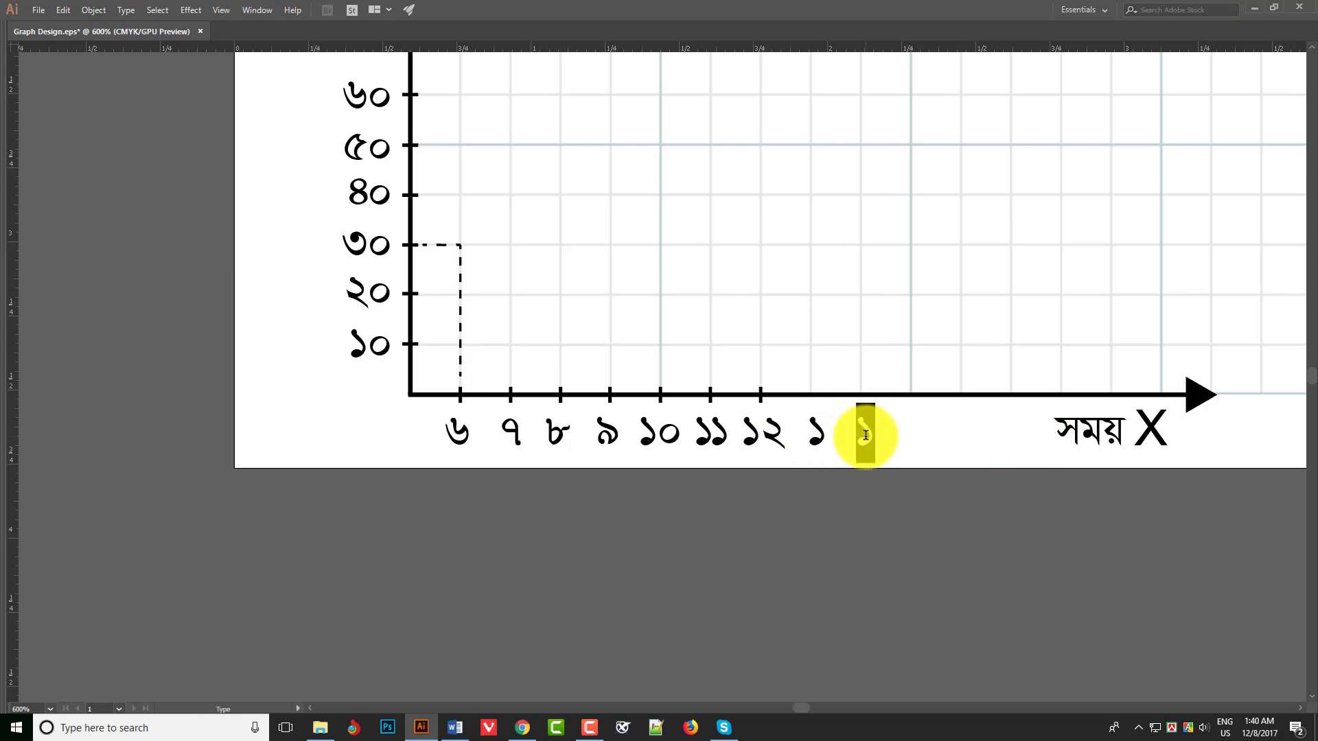
type("২")
key("Escape")
scroll(652, 408, "up", 2)
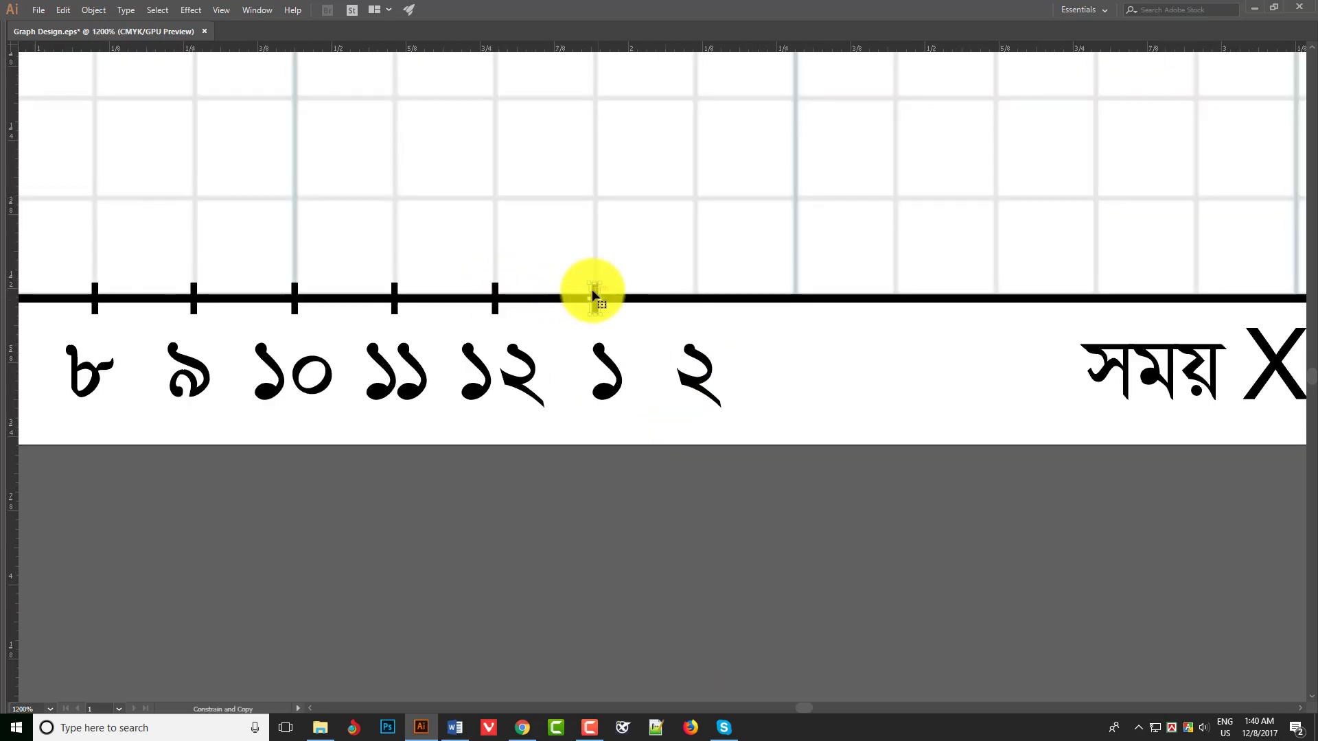
left_click_drag(593, 295, 694, 297)
- Delete the remaining dashed guide joining ৩০ and ৬
scroll(694, 296, "down", 3)
scroll(588, 468, "up", 2)
scroll(668, 179, "down", 1)
left_click_drag(776, 165, 624, 396)
left_click_drag(510, 367, 618, 413)
key("Delete")
- Sketch the start of the dashed curve with the Pen tool from the ১০ level beside the Y axis through above ৮ to ৯ just below ৩০
left_click_drag(656, 465, 611, 502)
key("p")
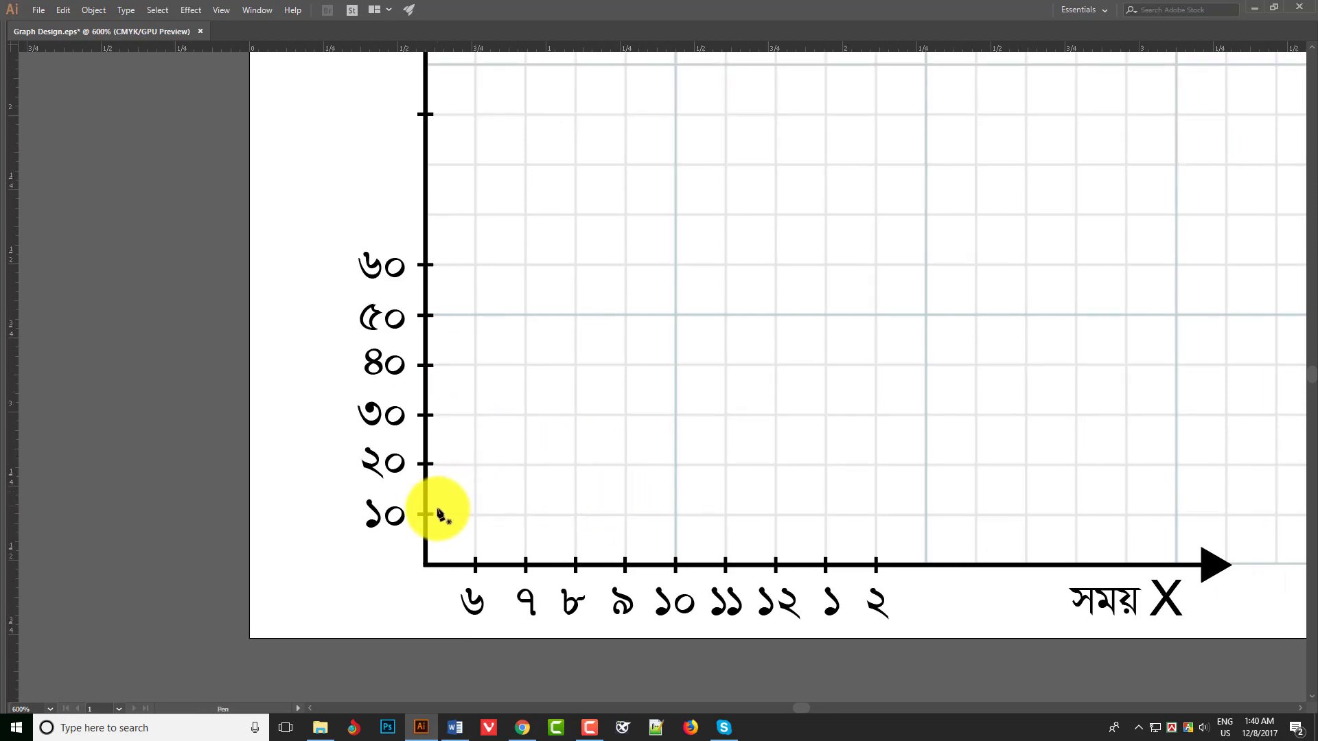
left_click(442, 513)
left_click_drag(527, 489, 544, 468)
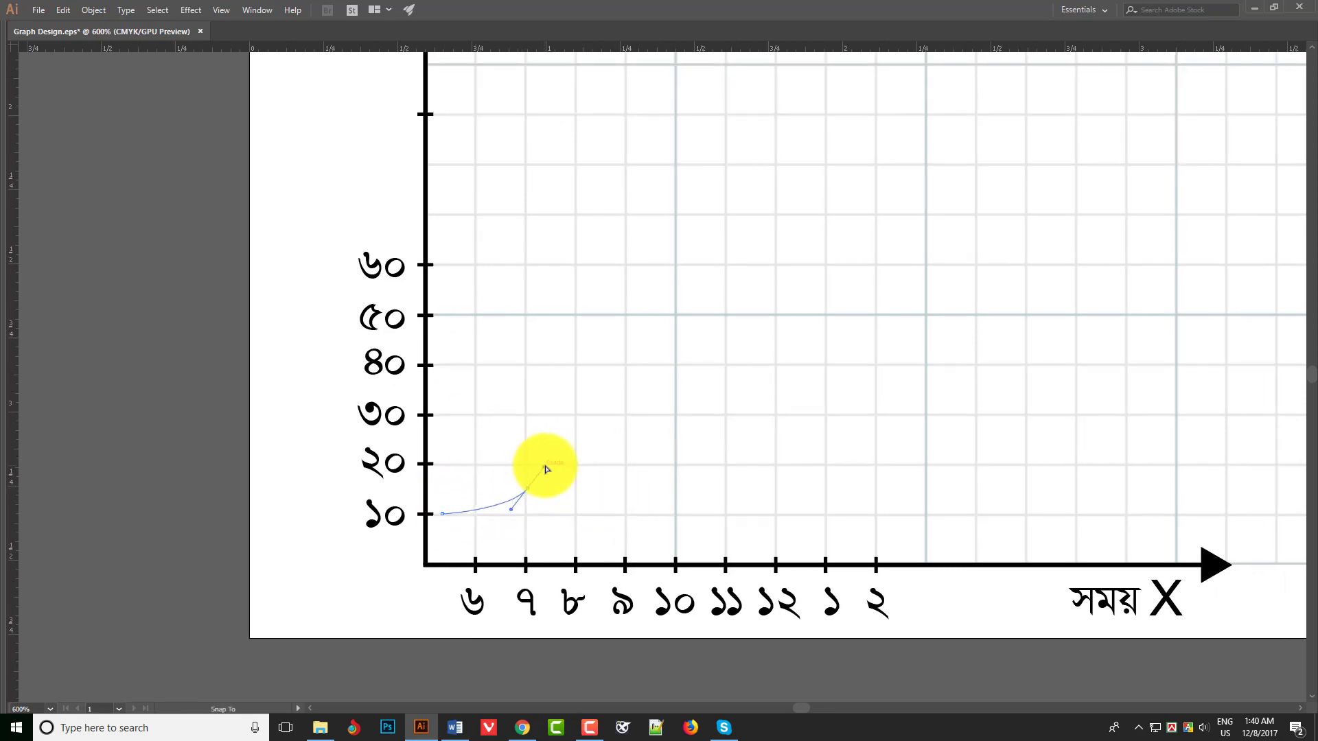
key("ctrl+z")
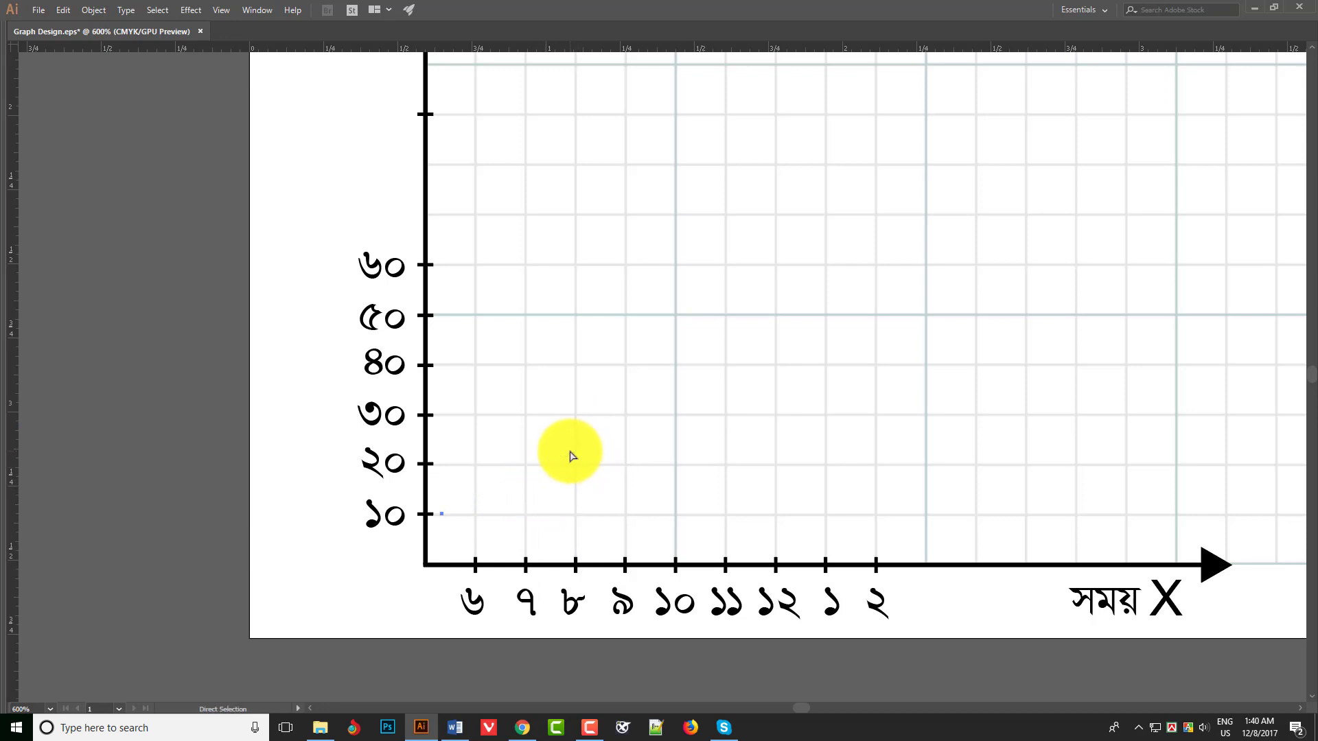
left_click_drag(574, 478, 607, 453)
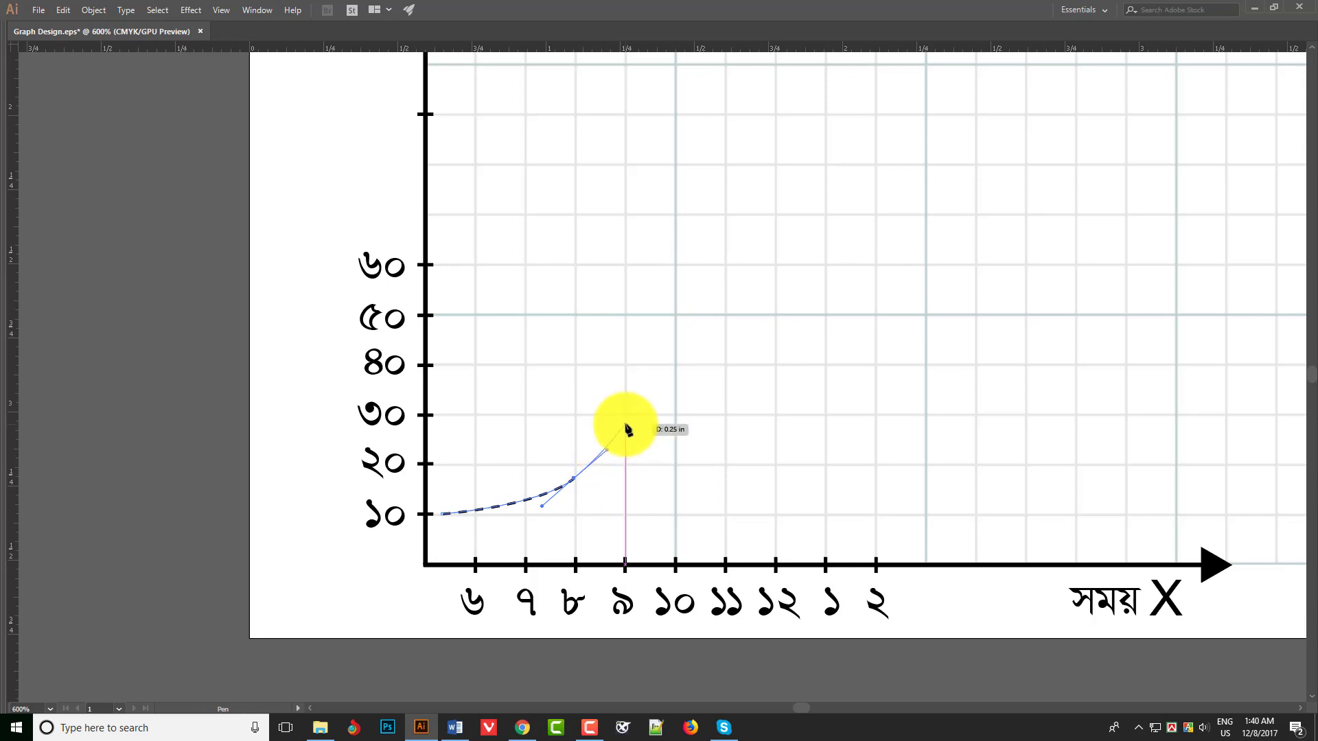
left_click(626, 428)
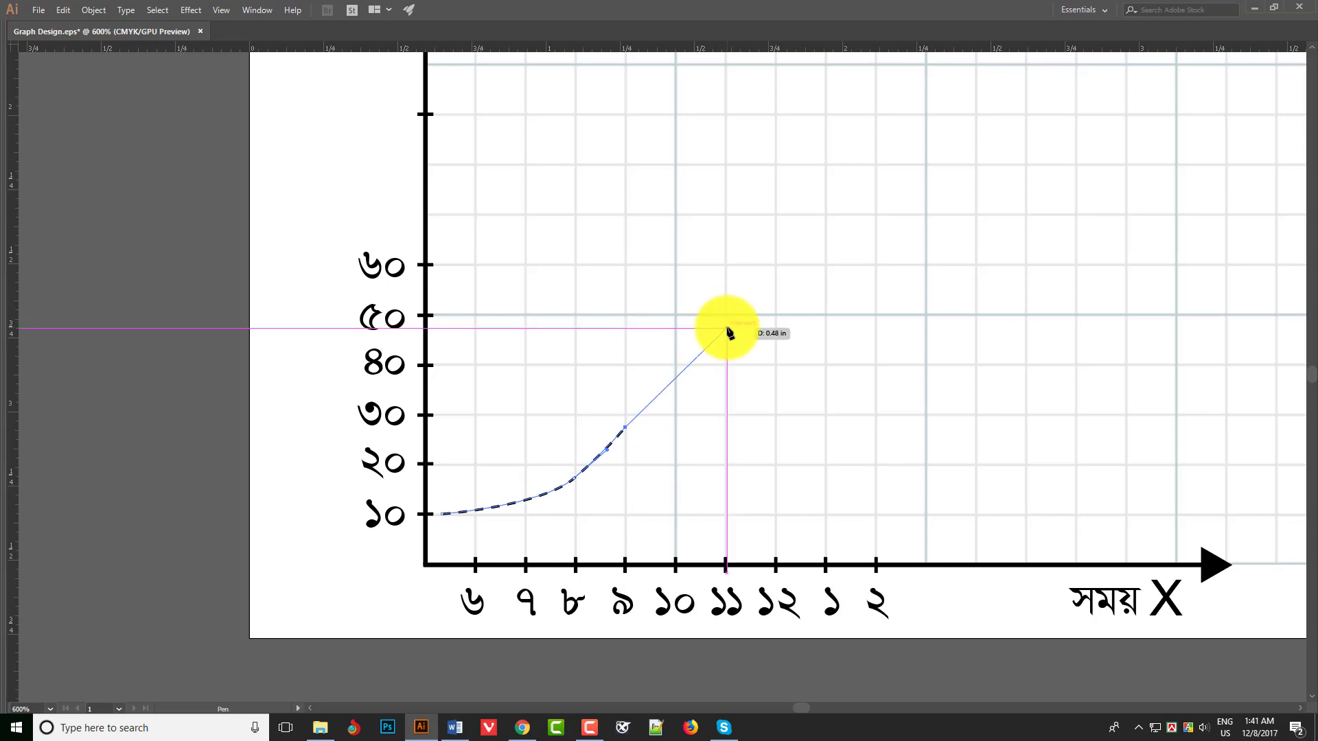
left_click_drag(727, 328, 755, 307)
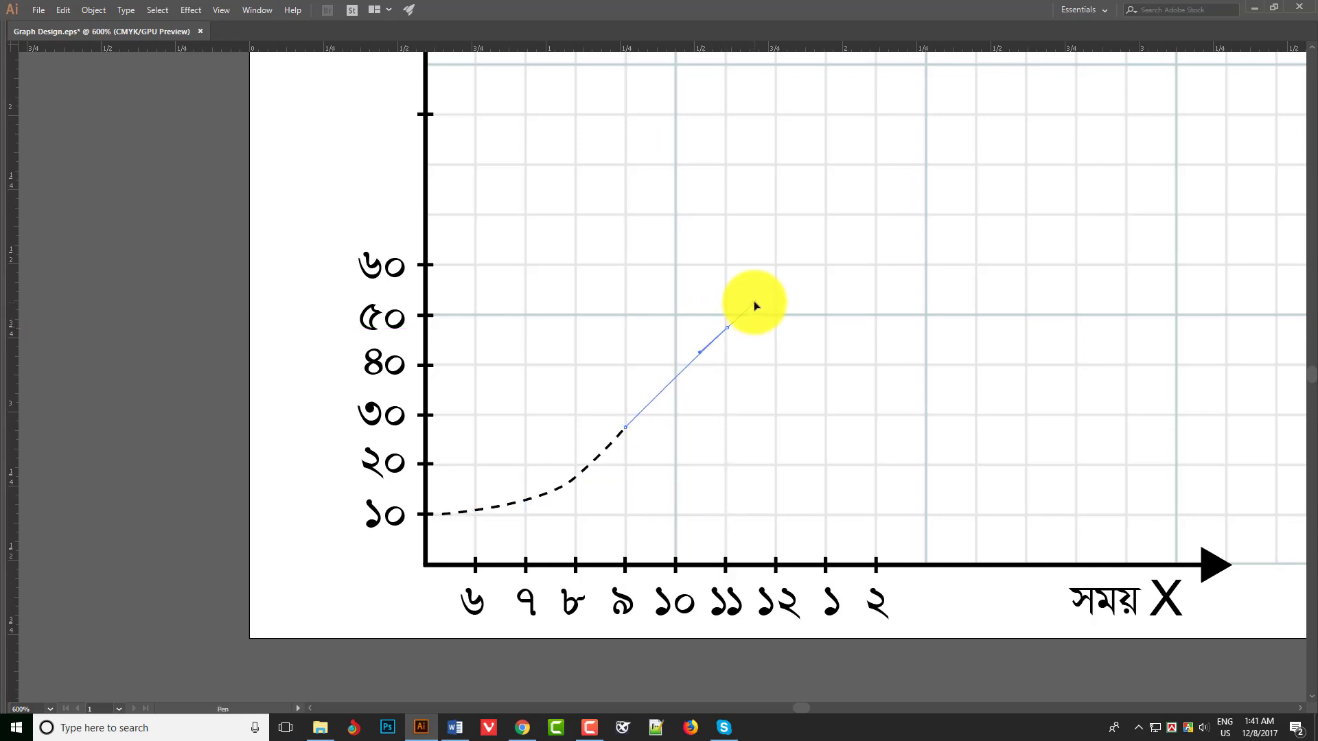
left_click_drag(756, 308, 753, 311)
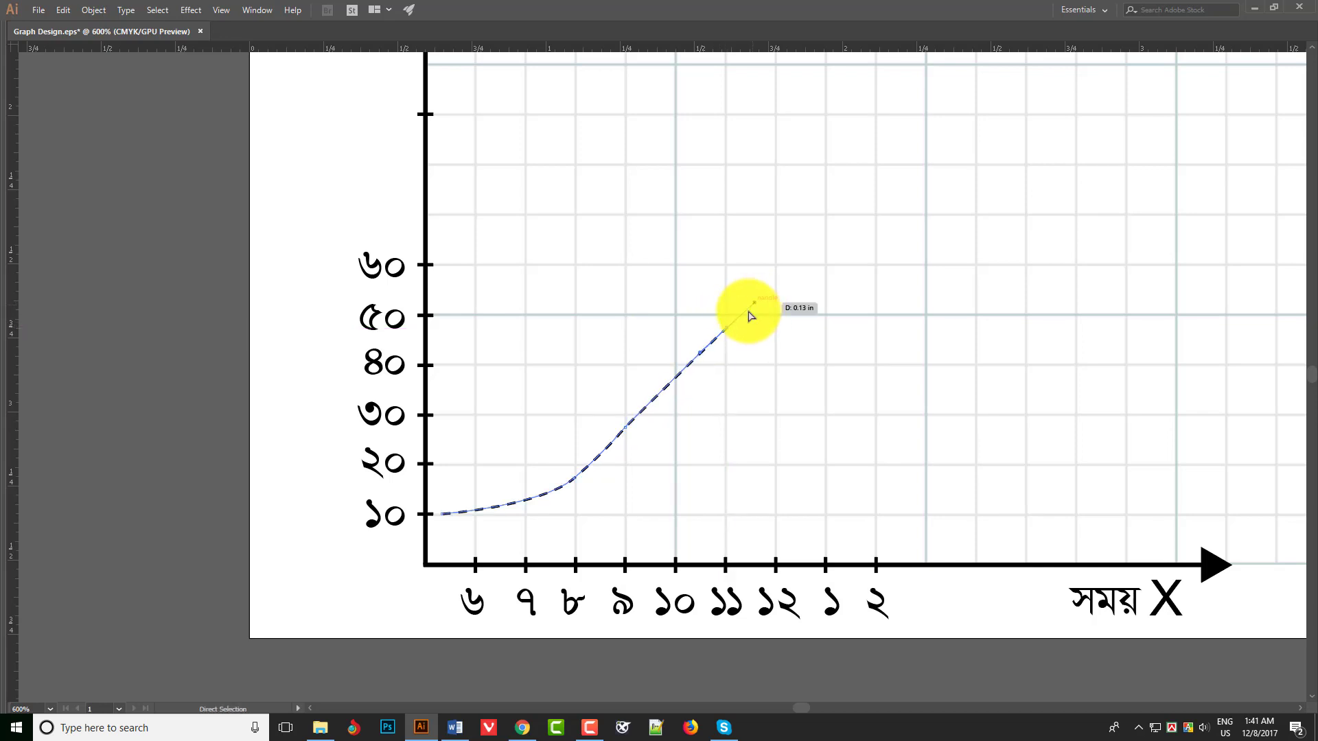
key("ctrl+z")
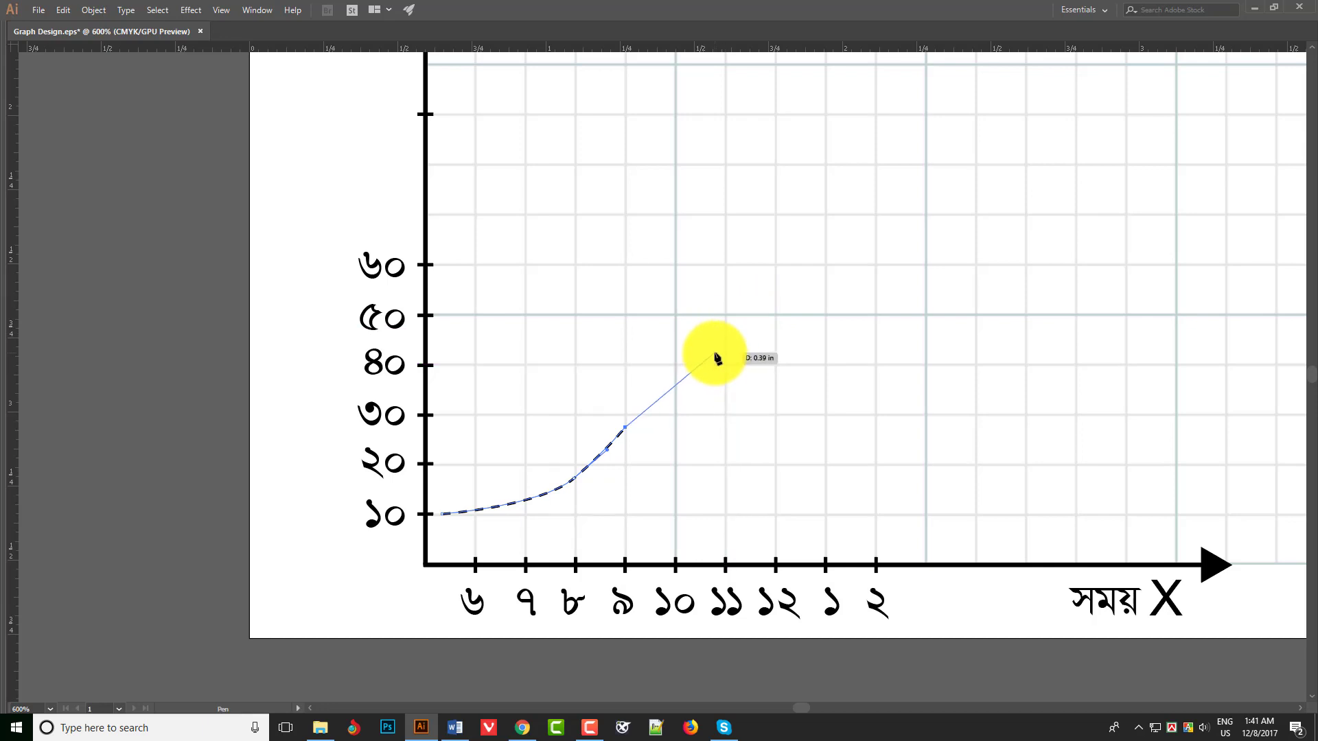
- Continue the curve through ১০ at ৪০ and ১১ at ৫০, over a rounded peak, and down to ২ at ৩০
left_click(679, 365)
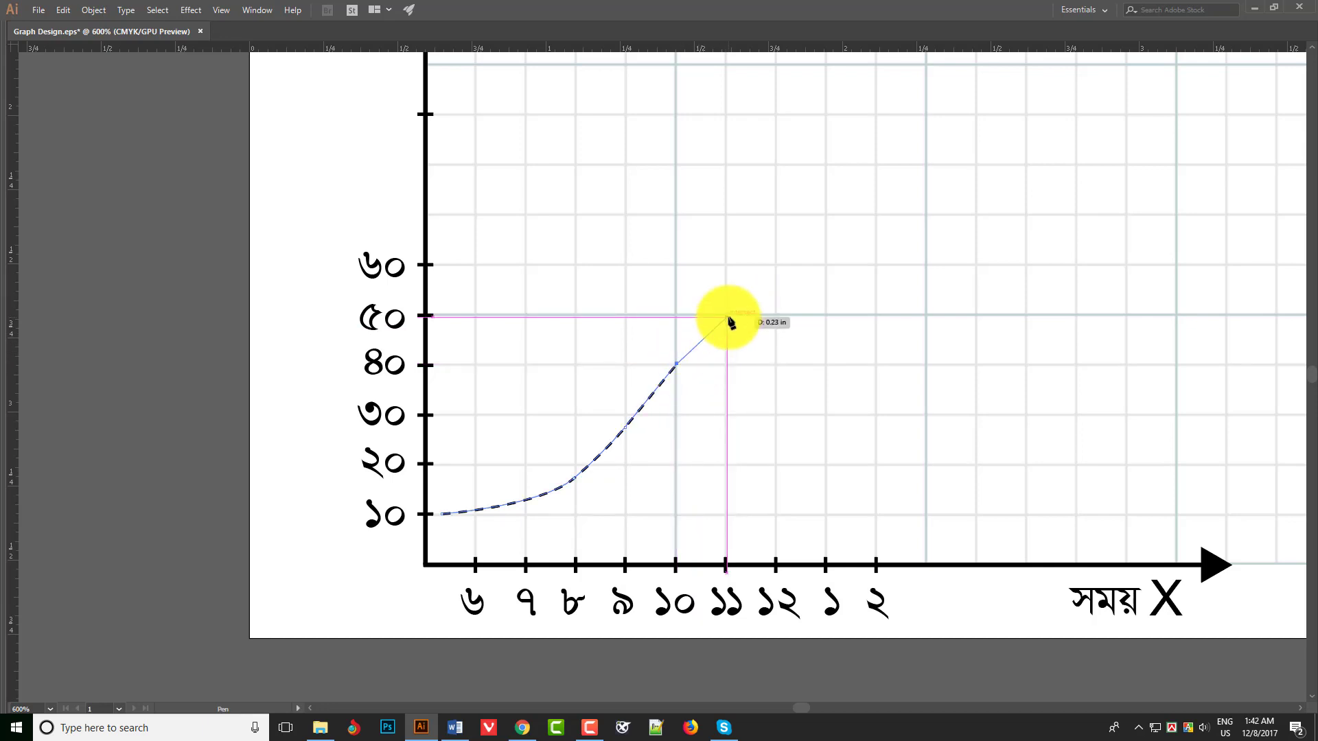
left_click(710, 333)
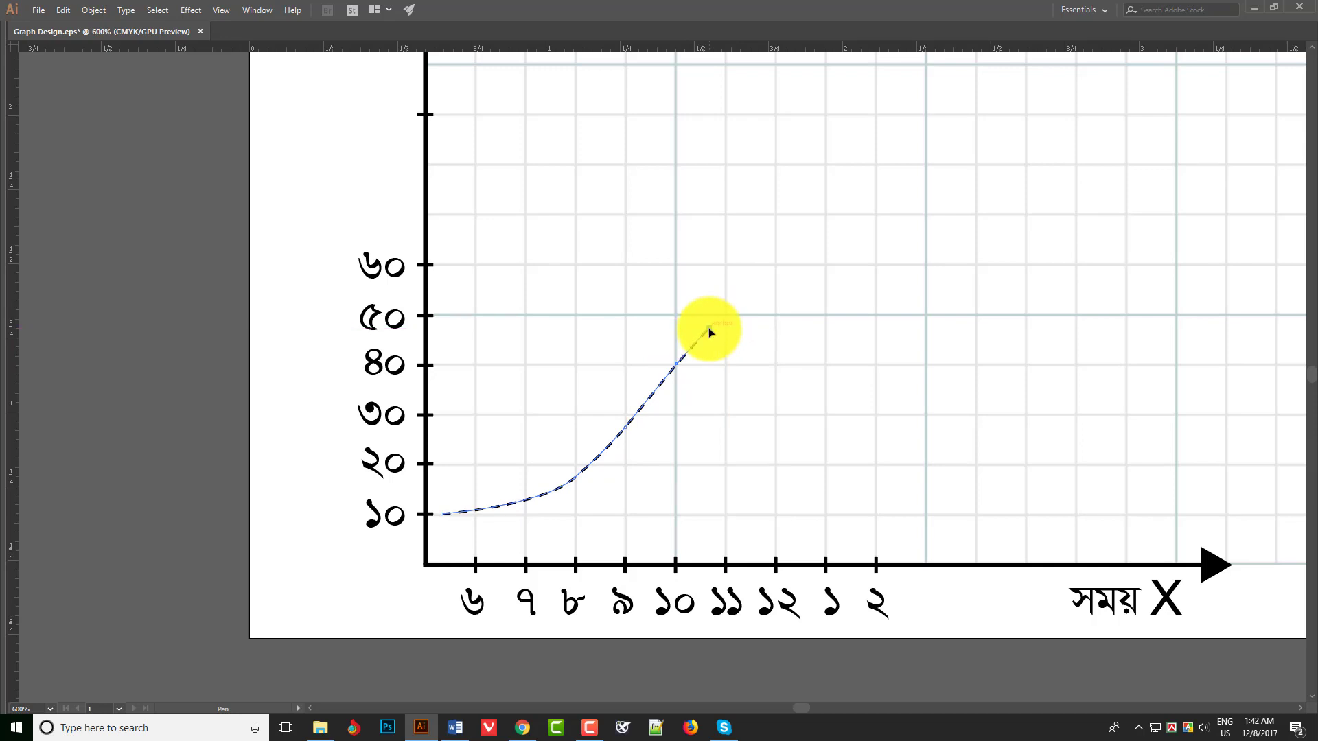
left_click(730, 300)
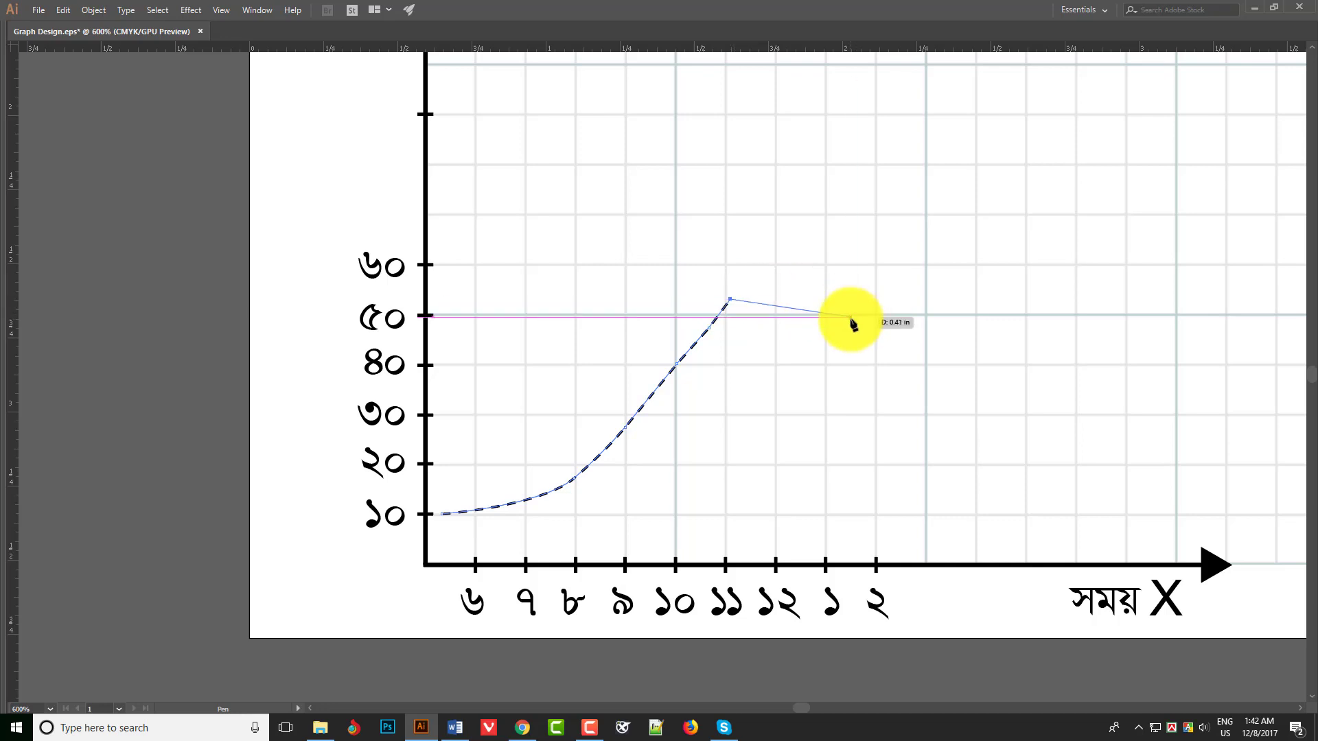
key("ctrl+z")
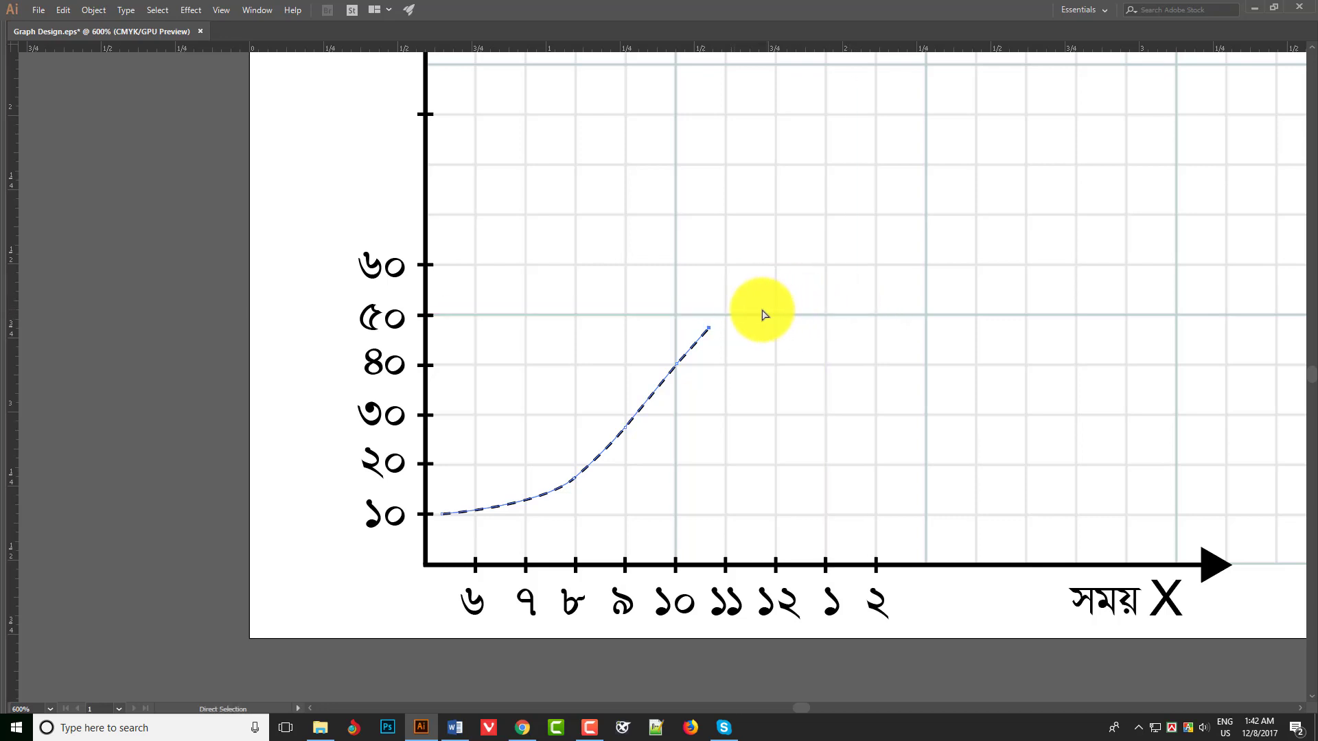
left_click(723, 313)
left_click_drag(790, 314, 834, 342)
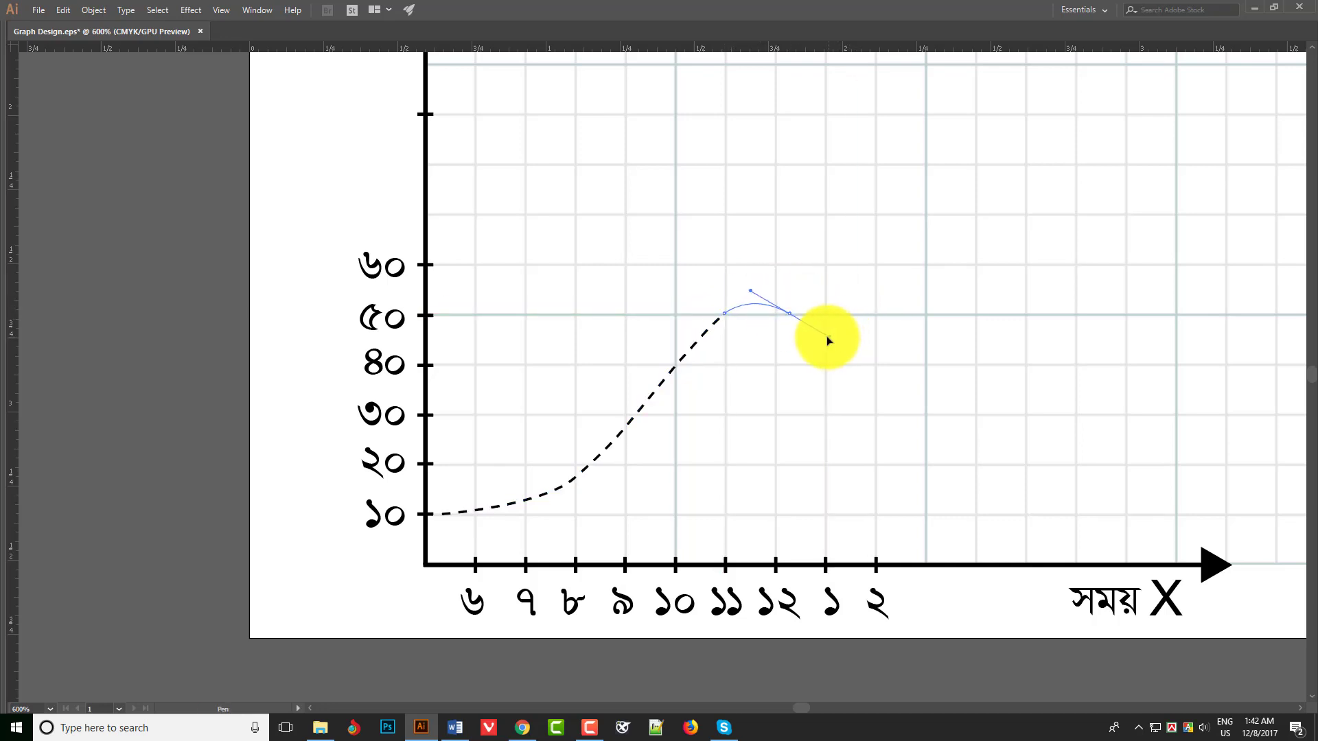
left_click_drag(876, 414, 880, 419)
- Turn off the dashed line setting on the finished curve so it is drawn solid, and deselect it
key("v")
key("Tab")
left_click(1018, 532)
key("Tab")
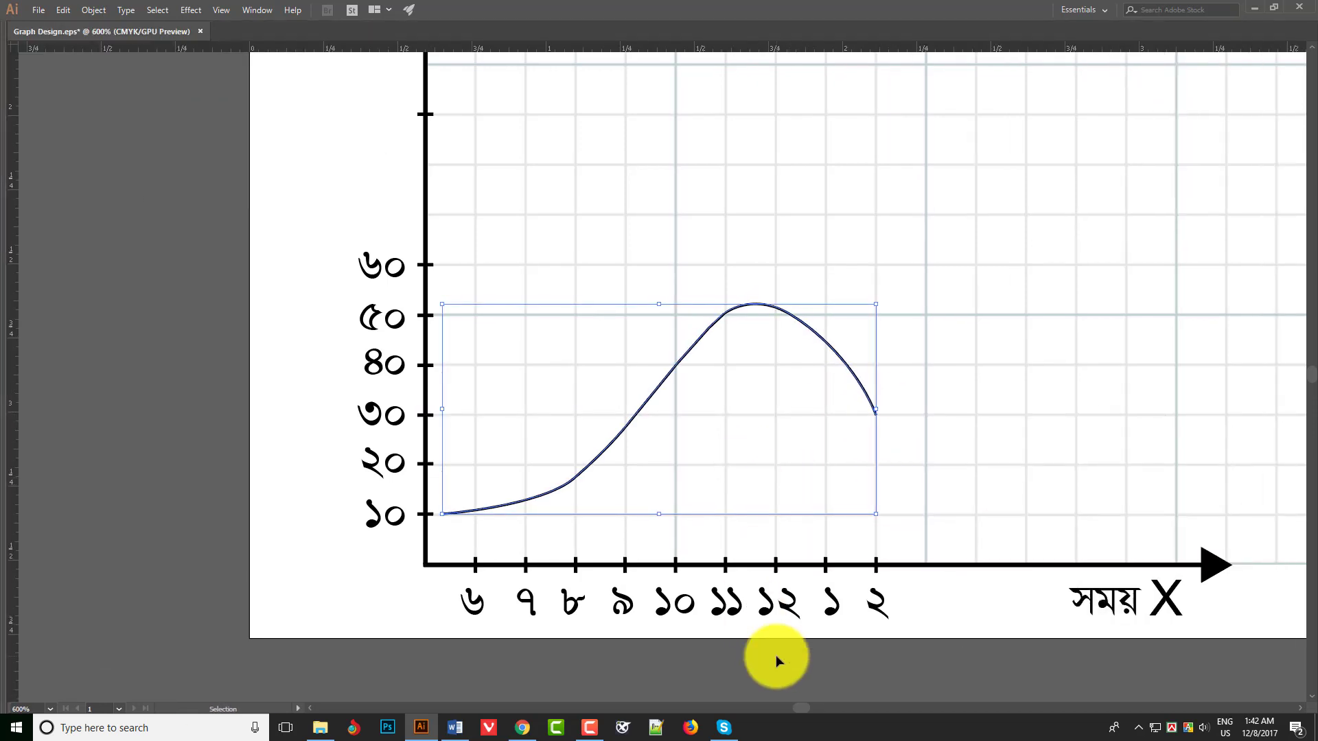
left_click(776, 656)
- Reshape the curve's beginning by pulling the handle at ৮ so the curve leaves the ১০ level more flatly
key("z")
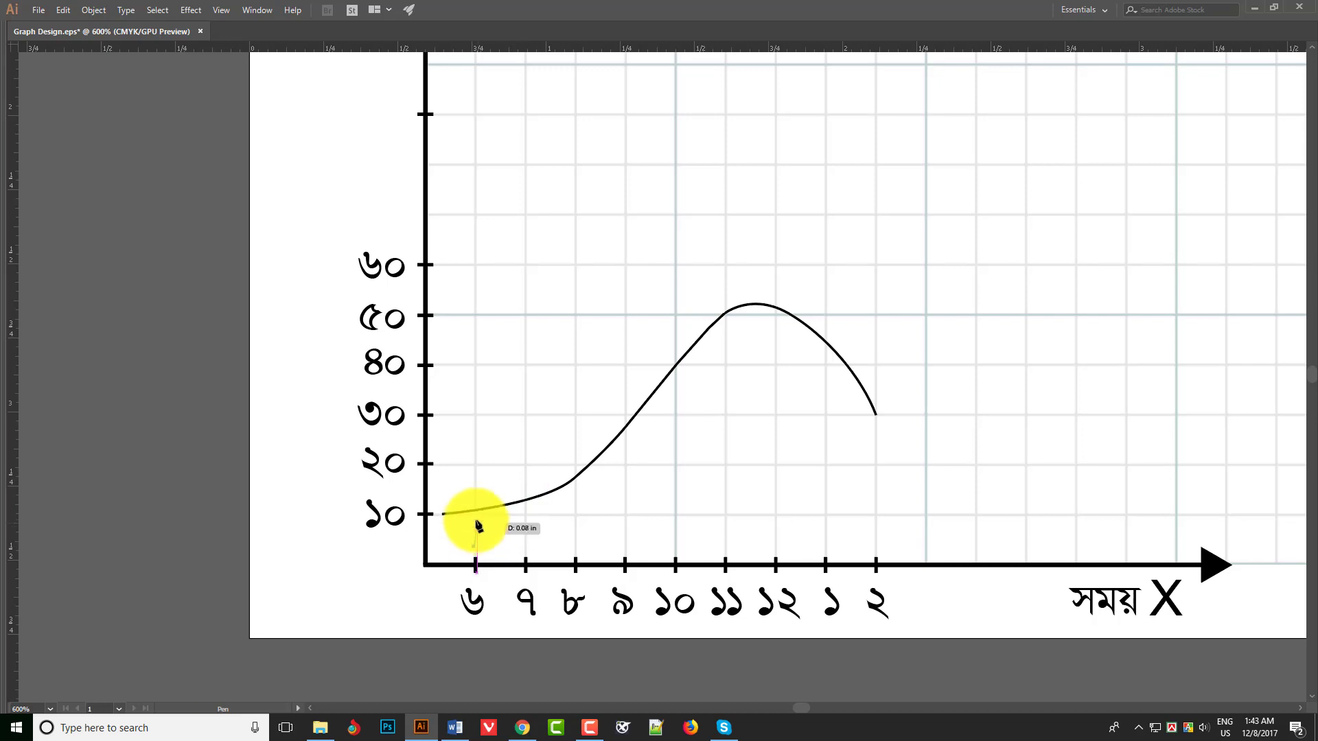
scroll(499, 525, "up", 2)
scroll(858, 186, "up", 1)
key("ctrl+z")
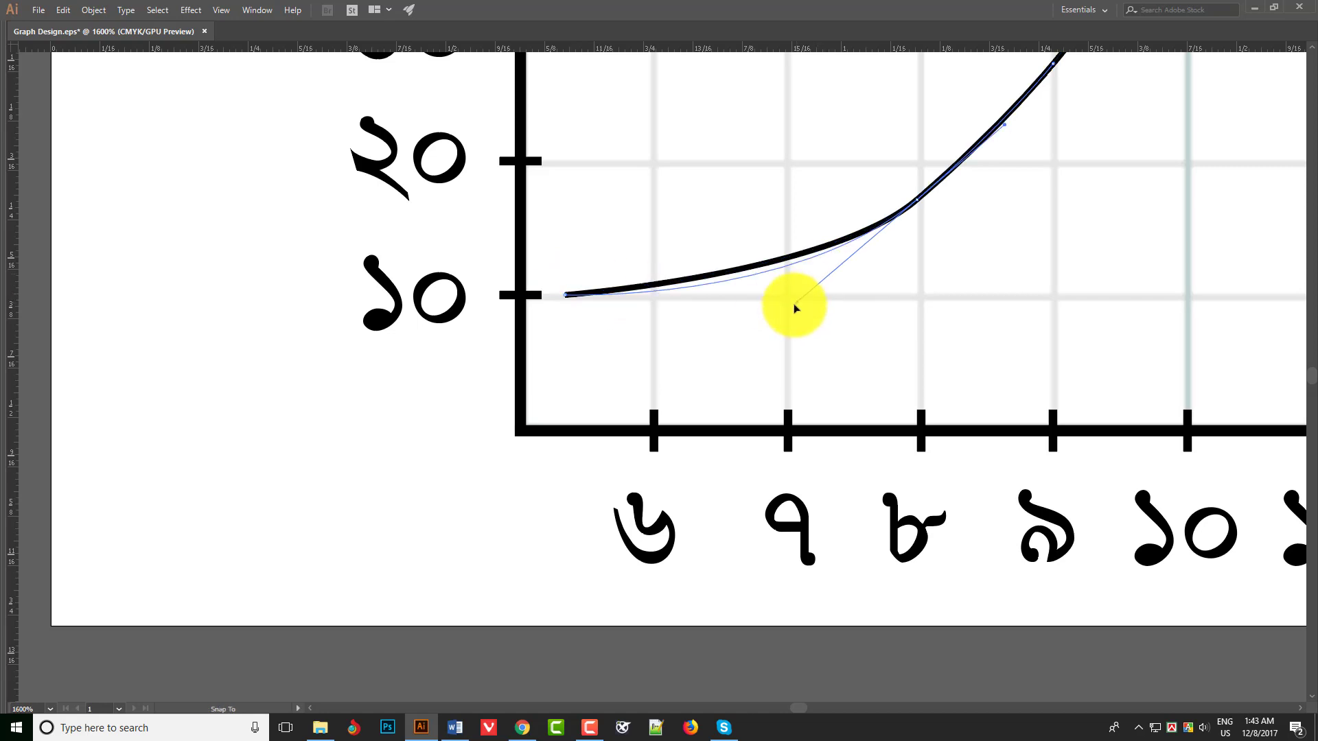
left_click_drag(794, 307, 784, 314)
- Draw a vertical line above ৬ up to the curve and give it a 2 pt dashed stroke
left_click(653, 396)
left_click(653, 301)
key("Tab")
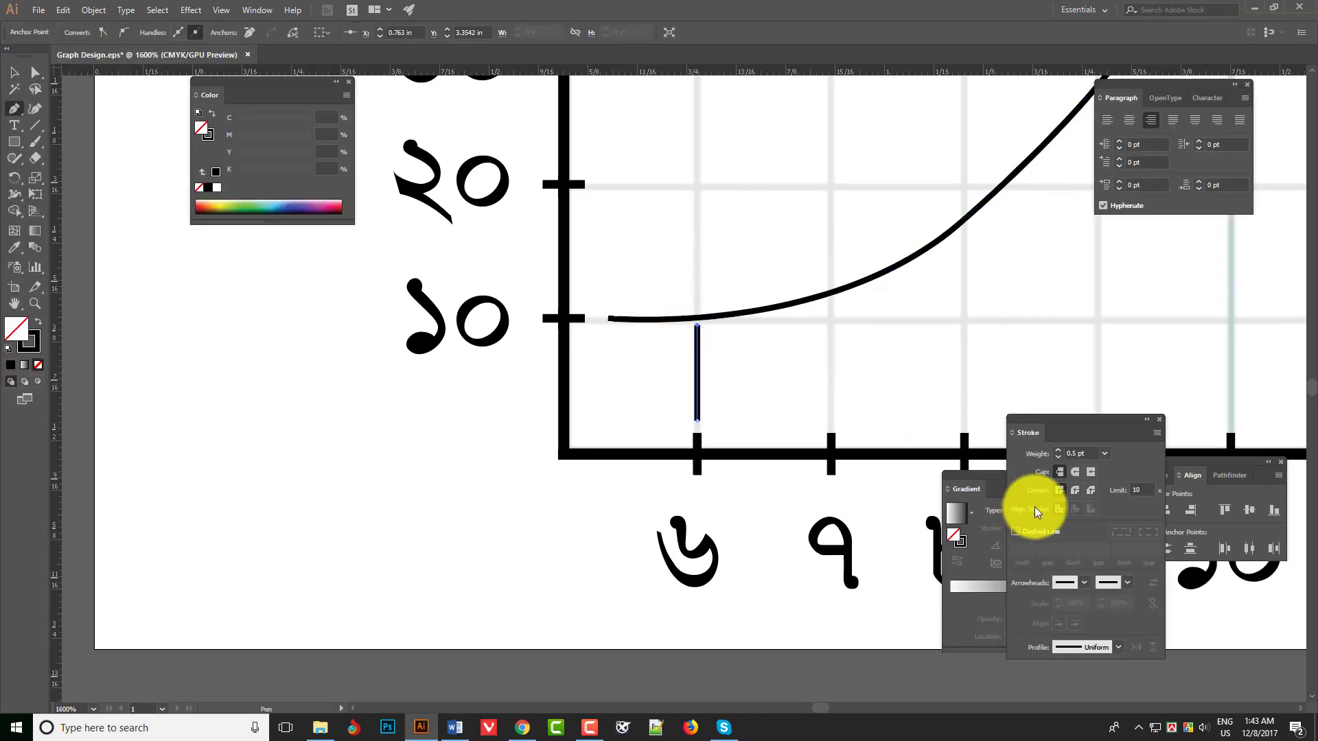
left_click(1016, 532)
left_click(15, 74)
- Duplicate the dashed vertical guide to ৭ and ৮ and stretch each copy up to the curve
left_click_drag(699, 351, 406, 445)
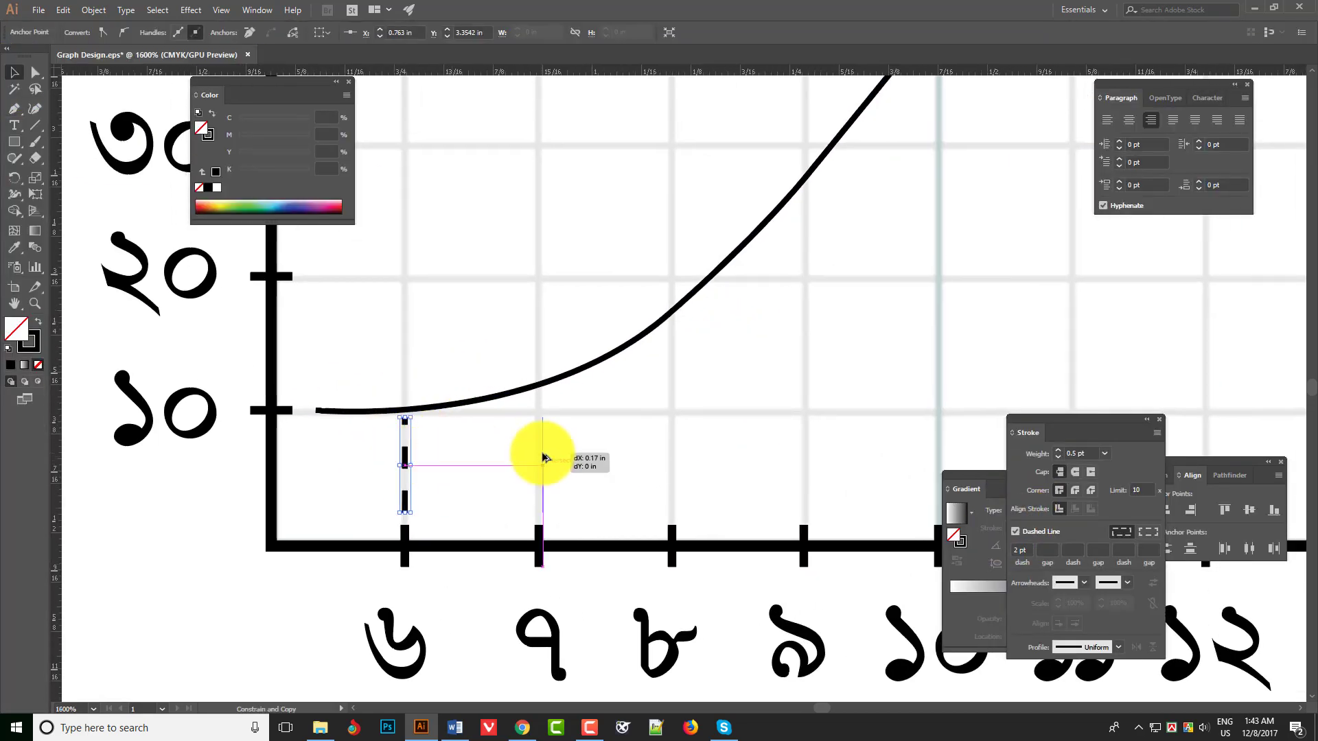
left_click_drag(543, 454, 538, 398)
left_click_drag(557, 451, 431, 434)
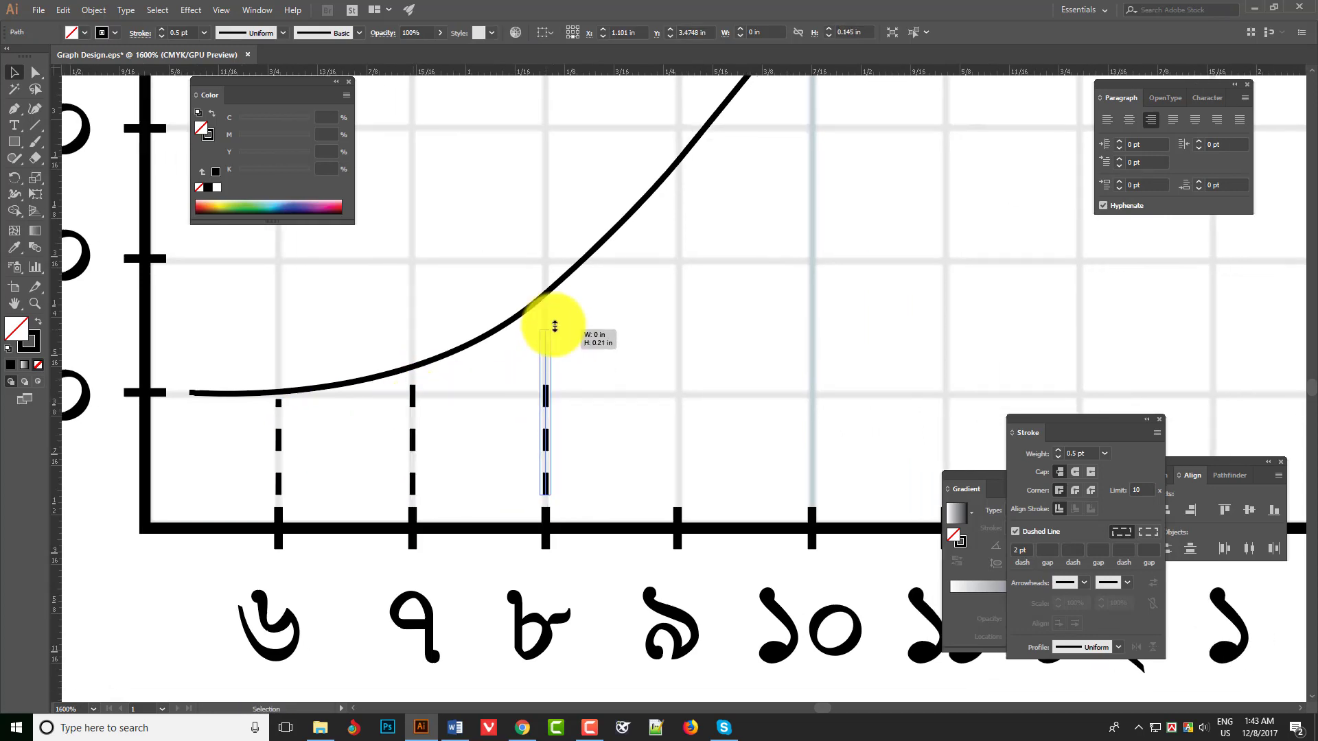
left_click_drag(554, 326, 554, 301)
- Add dashed vertical guides above ৯, ১০ and ১১ by copying, and stretch each one up to the curve
left_click_drag(548, 359, 513, 357)
left_click_drag(512, 304, 515, 177)
left_click_drag(514, 352, 383, 427)
left_click_drag(385, 264, 477, 442)
left_click_drag(476, 432, 476, 260)
left_click_drag(481, 459, 507, 361)
left_click_drag(509, 180, 512, 330)
left_click_drag(512, 325, 512, 191)
left_click(601, 375, "ctrl+alt")
- Copy the dashed vertical guide to ১২, ১ and ২ and fit each copy's height to the descending curve
left_click_drag(615, 427, 520, 366)
left_click_drag(519, 368, 622, 365)
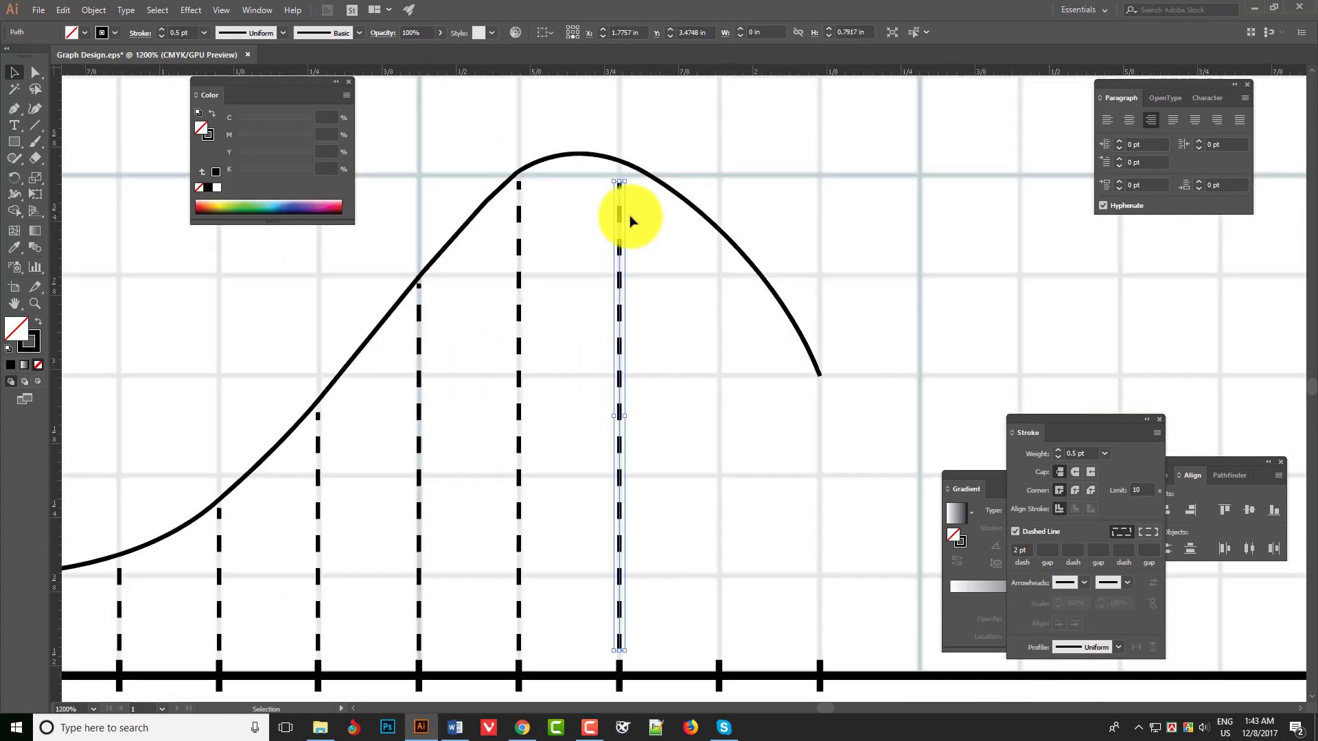
left_click_drag(619, 182, 620, 173)
left_click_drag(590, 345, 477, 309)
left_click_drag(507, 378, 607, 380)
left_click_drag(607, 137, 604, 214)
left_click_drag(552, 383, 630, 367)
left_click_drag(626, 182, 619, 321)
key("ctrl+minus")
key("ctrl+minus")
left_click_drag(373, 419, 575, 522)
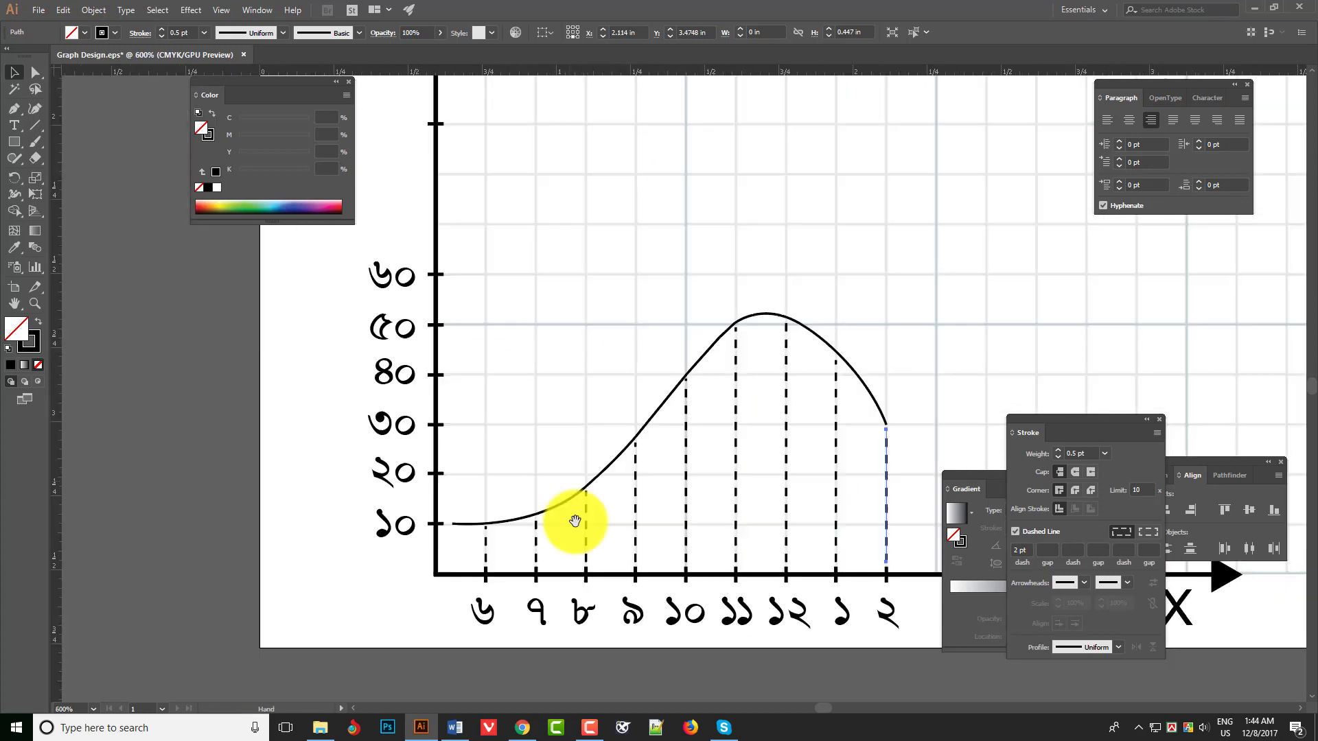
- Turn a copied dashed guide into a horizontal one at the ২০ level, reaching from the Y axis to the curve
key("ctrl+plus")
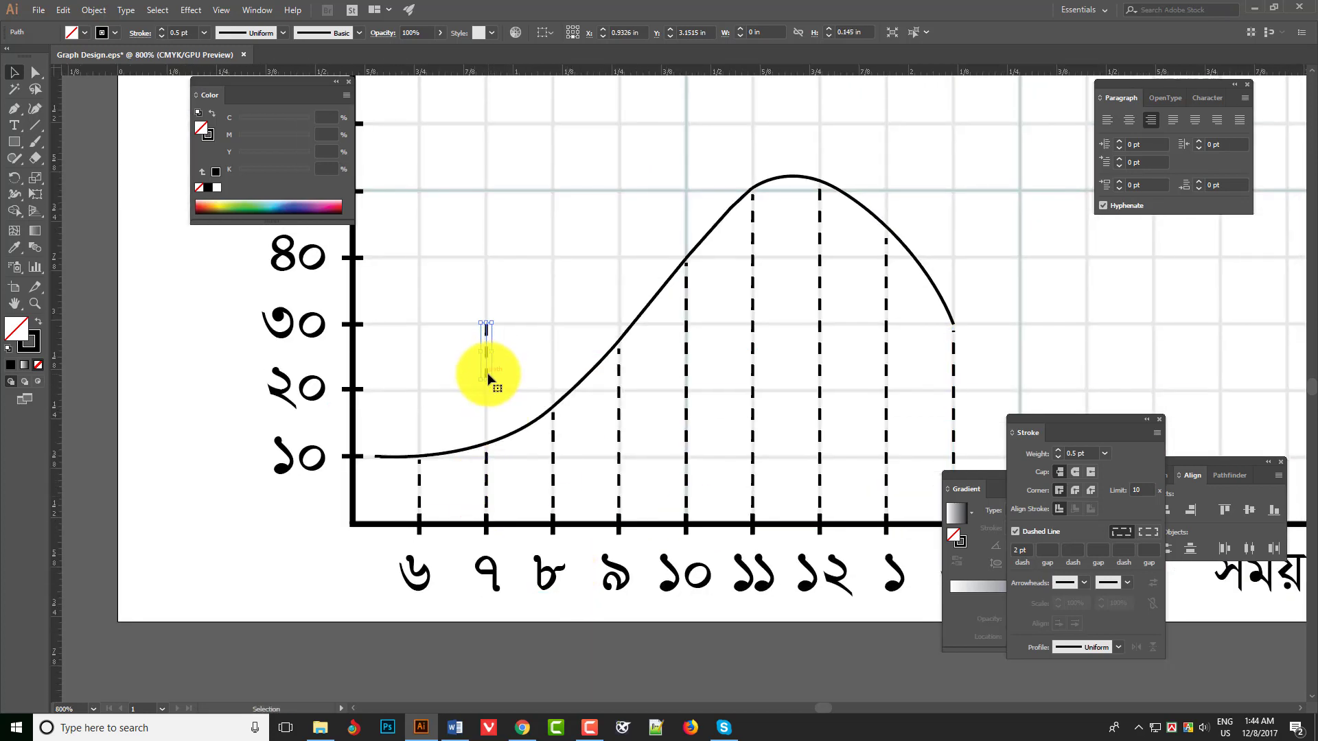
key("a")
left_click_drag(486, 323, 374, 382)
key("ctrl+plus")
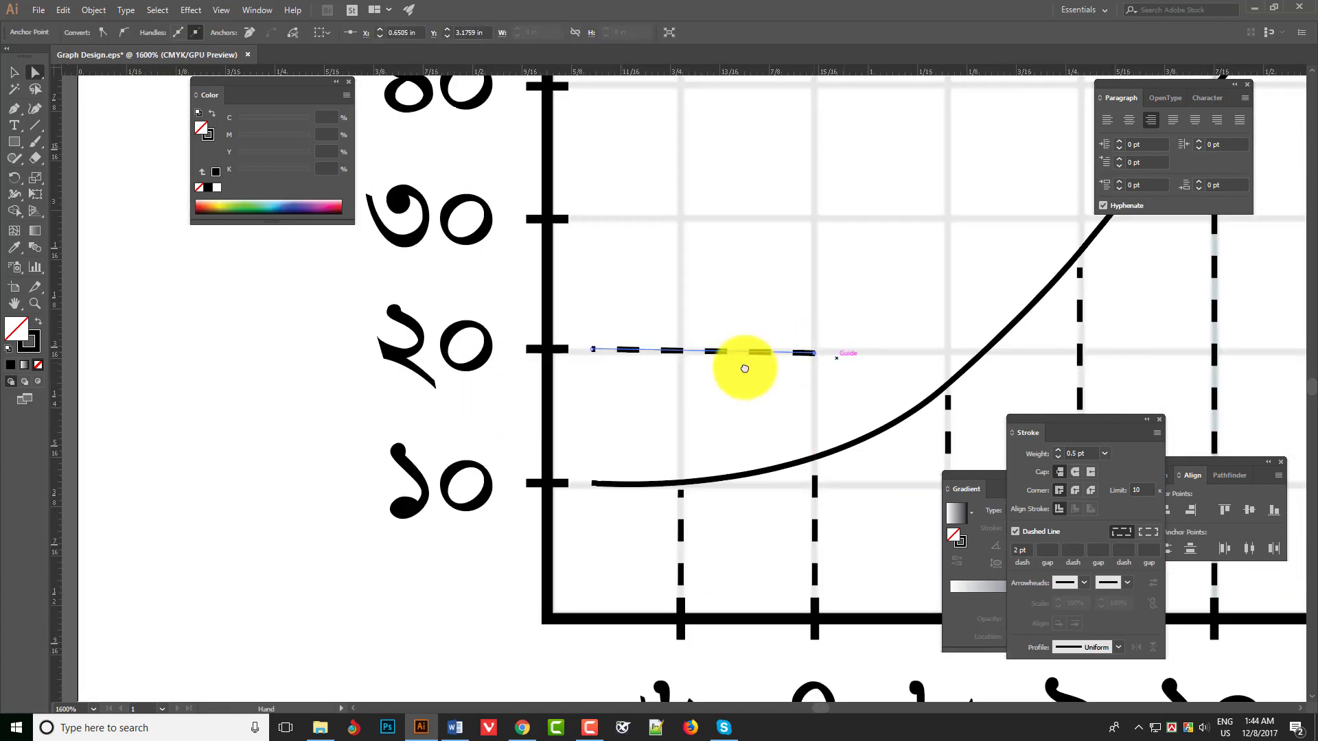
left_click_drag(745, 369, 479, 383)
left_click_drag(650, 368, 708, 369)
left_click_drag(519, 390, 539, 502)
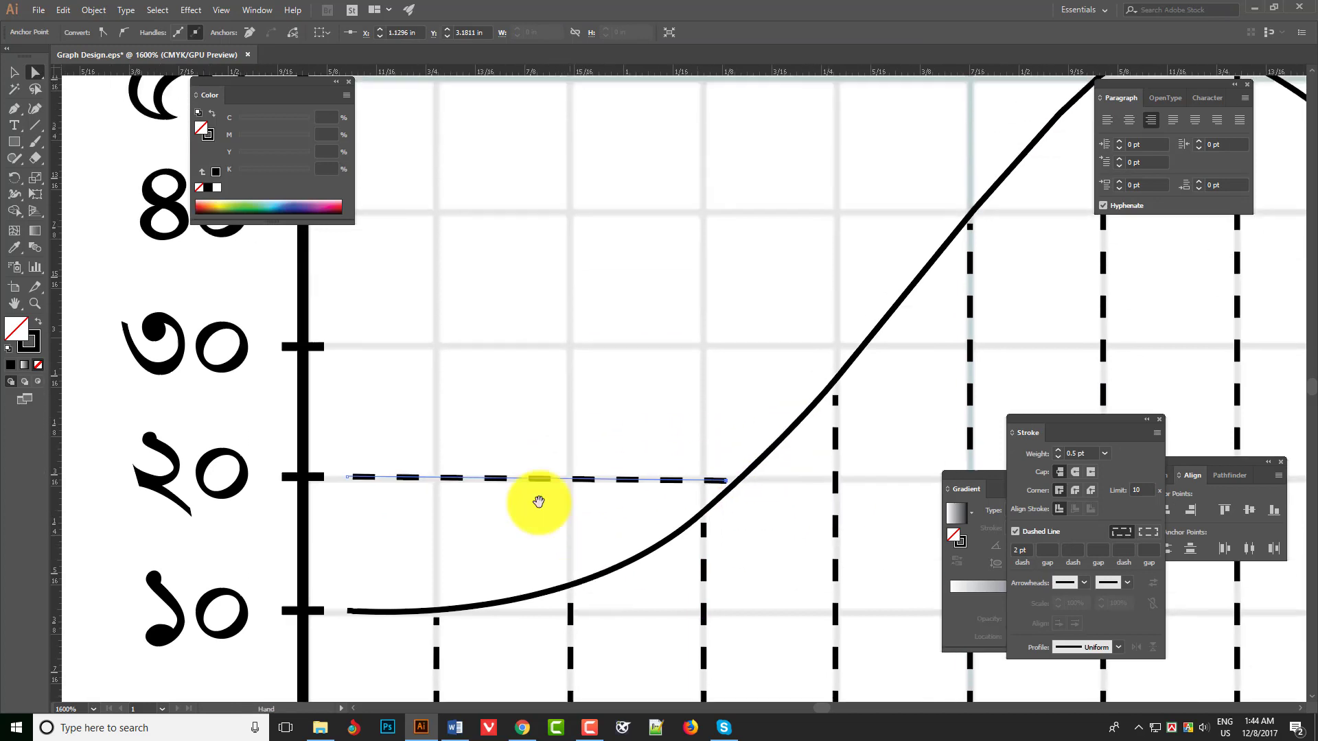
- Extend the horizontal dashed guide at the ৩০ level to the curve and level its end at the Y axis
left_click_drag(492, 352, 846, 344)
left_click_drag(686, 340, 738, 547)
key("ctrl+z")
left_click(440, 453)
left_click_drag(239, 542, 240, 549)
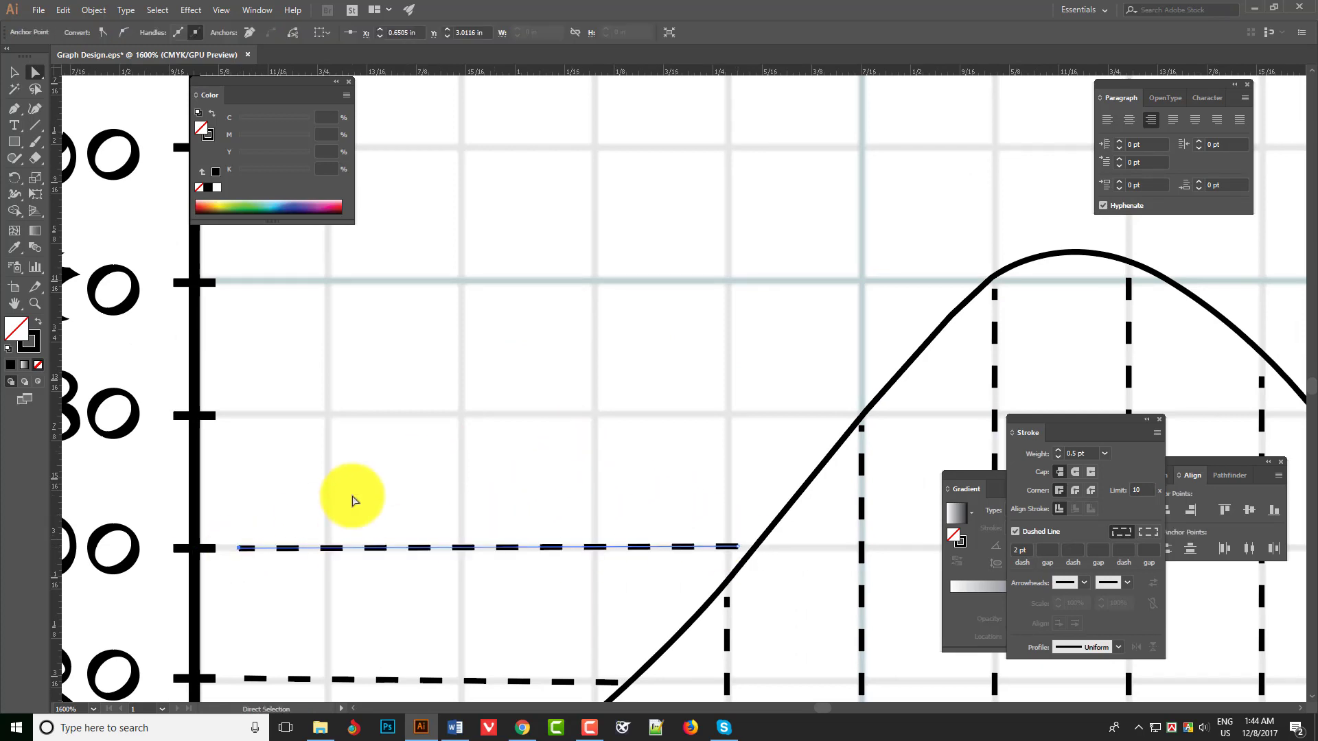
- Duplicate the horizontal dashed guide up to the ৪০ level and lengthen it to the curve
key("v")
left_click_drag(467, 548, 470, 414)
key("a")
left_click(618, 423)
left_click_drag(738, 414, 819, 460)
left_click(835, 424)
- Add a horizontal dashed guide at the ৫০ level and lengthen it to meet the curve above ১১
left_click_drag(240, 452, 259, 317)
left_click(274, 382)
key("v")
key("a")
left_click(805, 261)
left_click_drag(838, 316, 970, 316)
left_click_drag(825, 311, 671, 389)
left_click(701, 364)
- Try to add another horizontal dashed guide just above ৫০ at the curve's peak, and delete the copy
key("v")
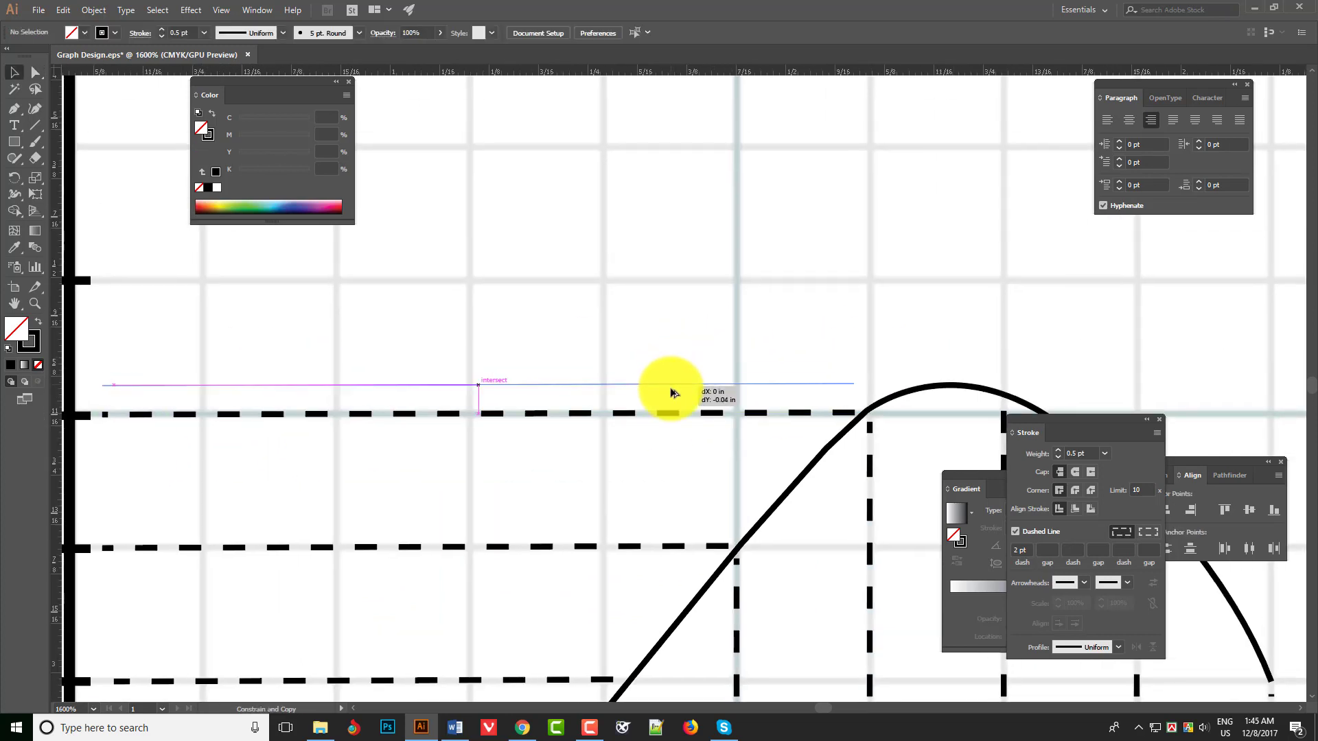
key("a")
left_click_drag(853, 387, 657, 361)
left_click_drag(789, 362, 817, 362)
key("ctrl+z")
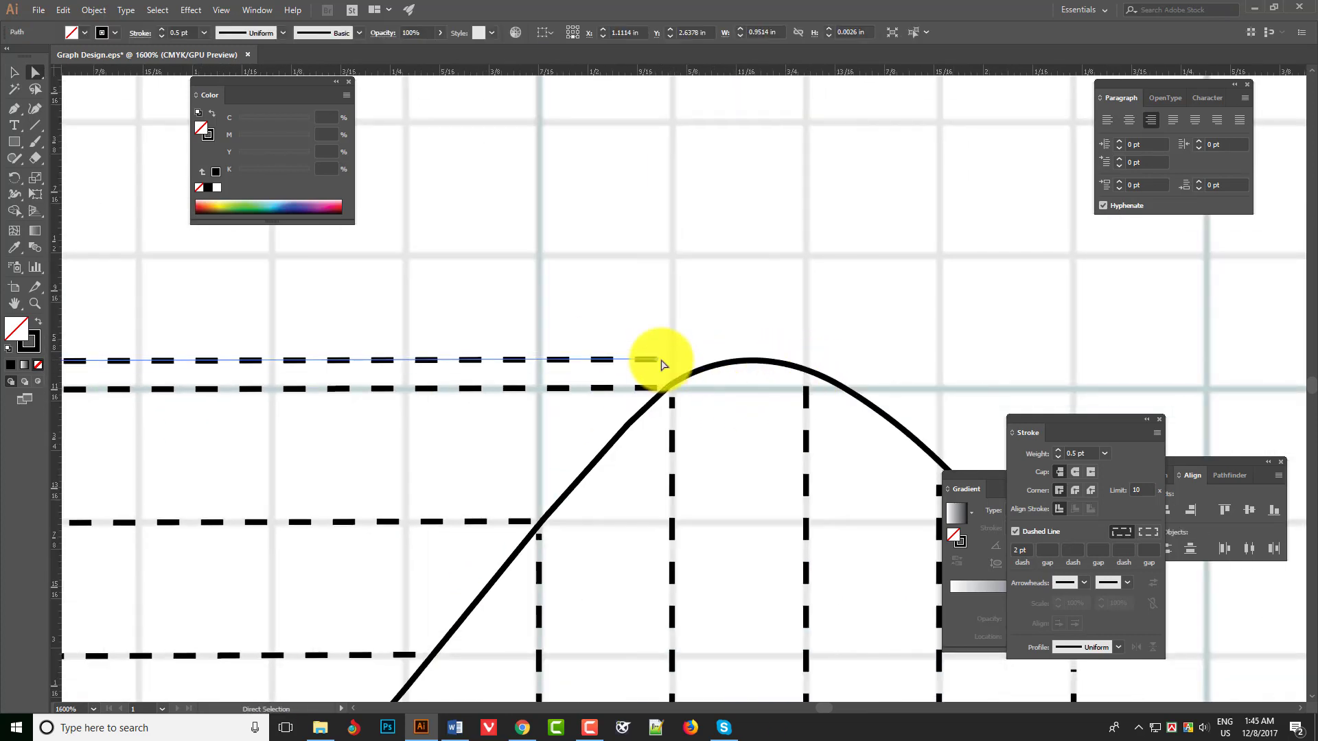
key("Delete")
- Export the finished মানসিকতা graph for web as a transparent PNG-24 named Graph-Design-03.png in the Book Type folder
left_click(732, 464, "ctrl+alt")
left_click(694, 466, "ctrl+alt")
left_click(684, 465, "ctrl+alt")
left_click(698, 439, "ctrl+alt")
left_click(699, 439, "ctrl+alt")
left_click_drag(698, 439, 659, 523)
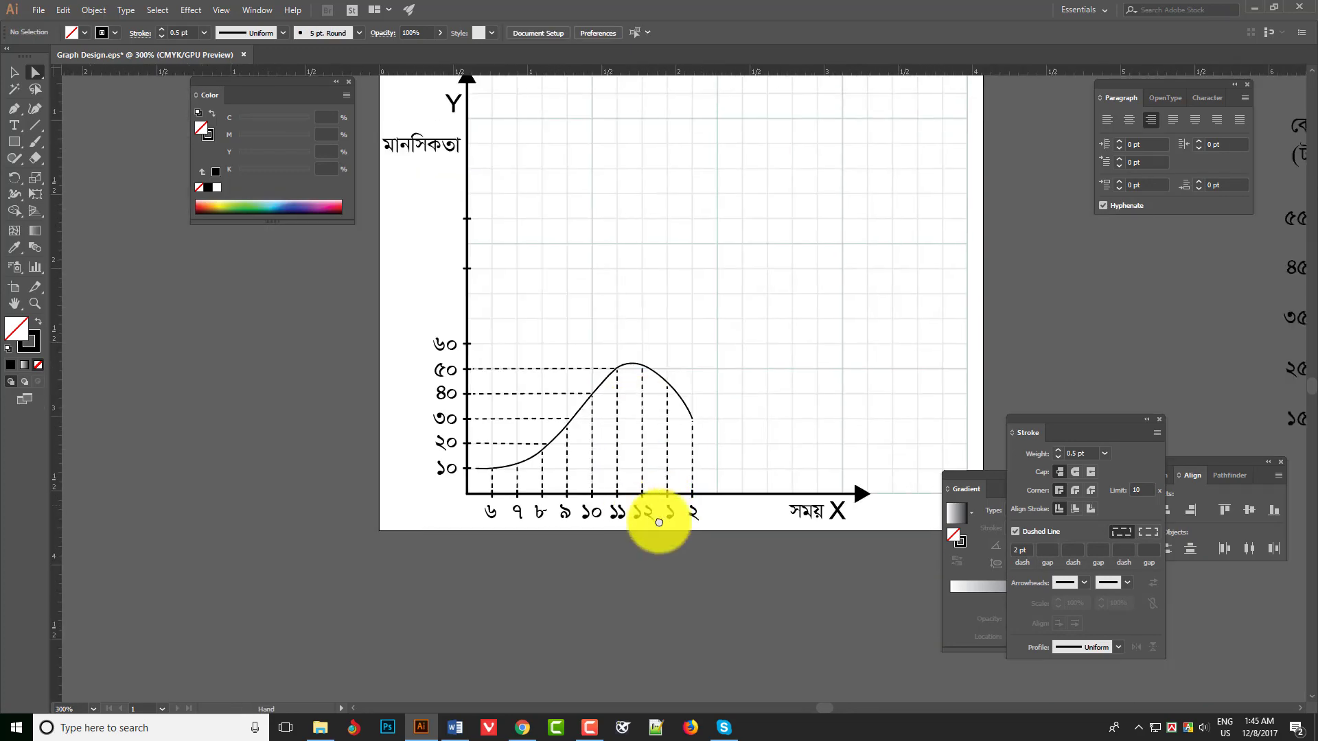
key("Tab")
key("ctrl+alt+shift+s")
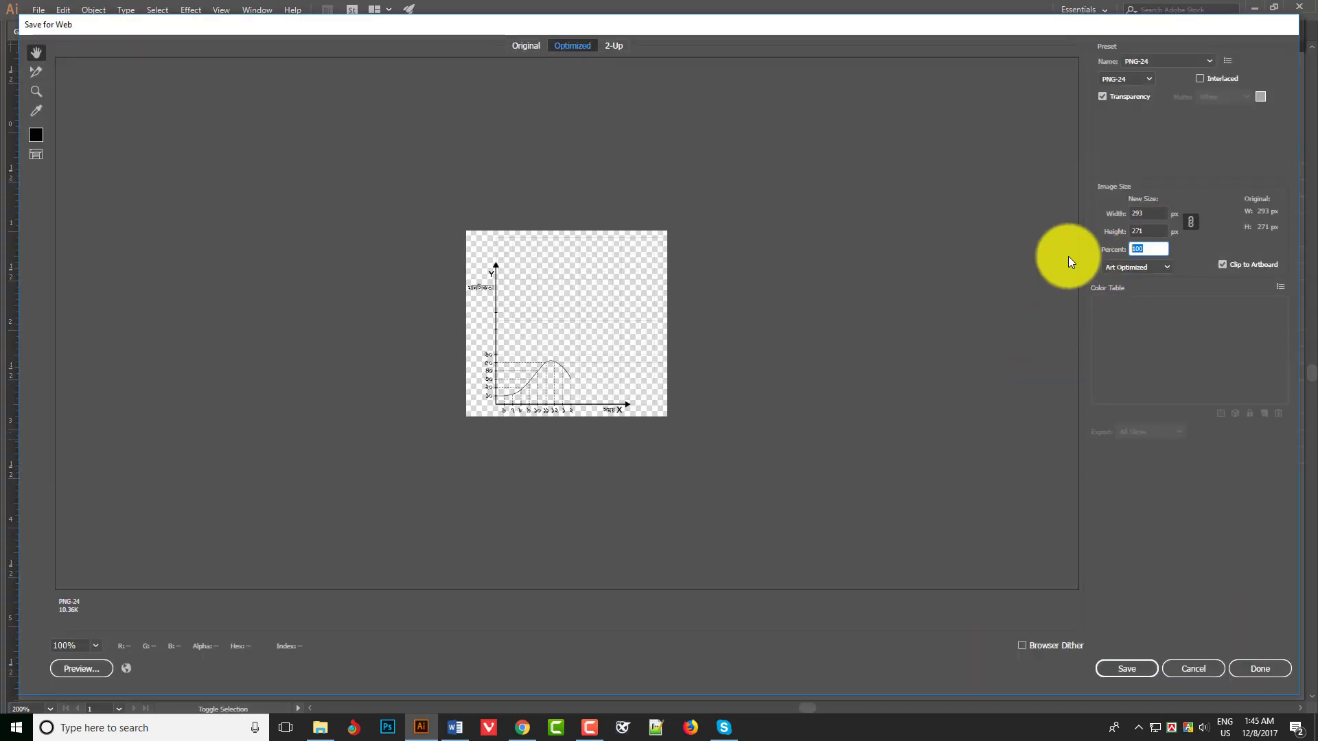
left_click(1127, 669)
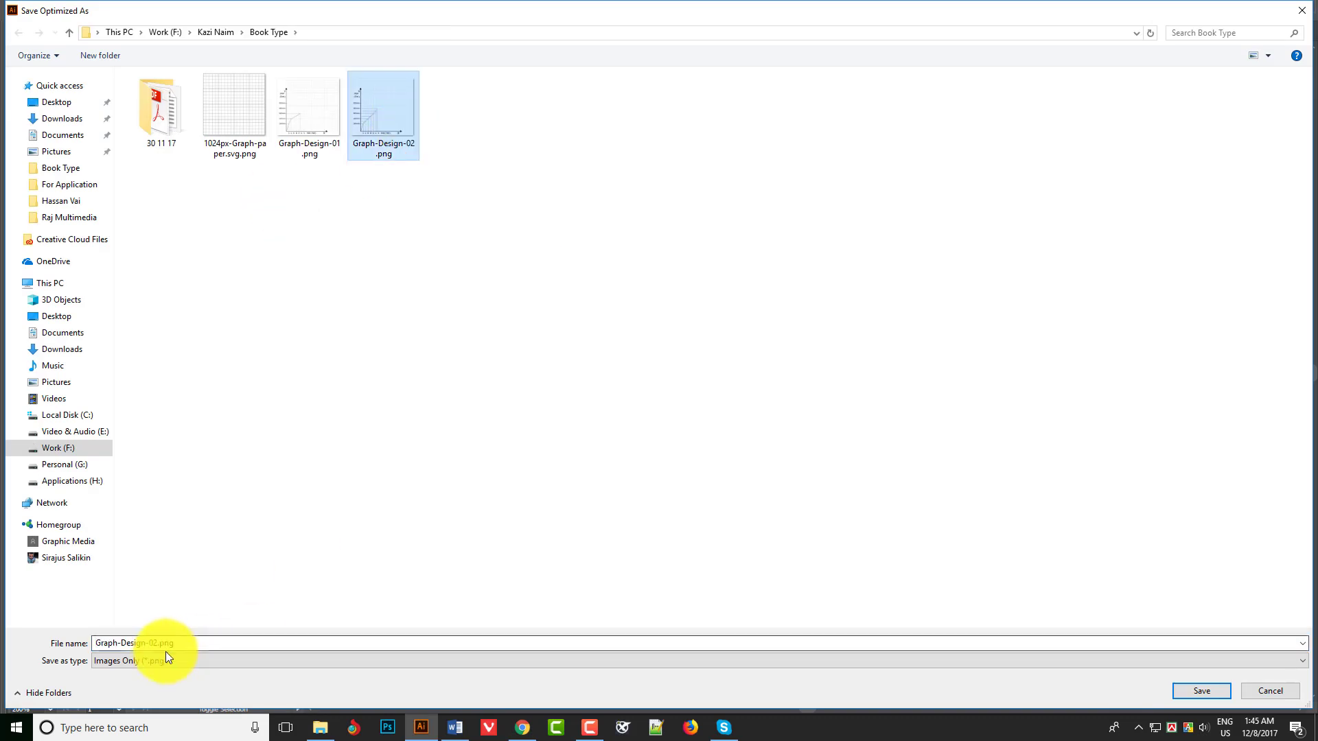
left_click(153, 643)
key("Delete")
type("3")
key("Return")
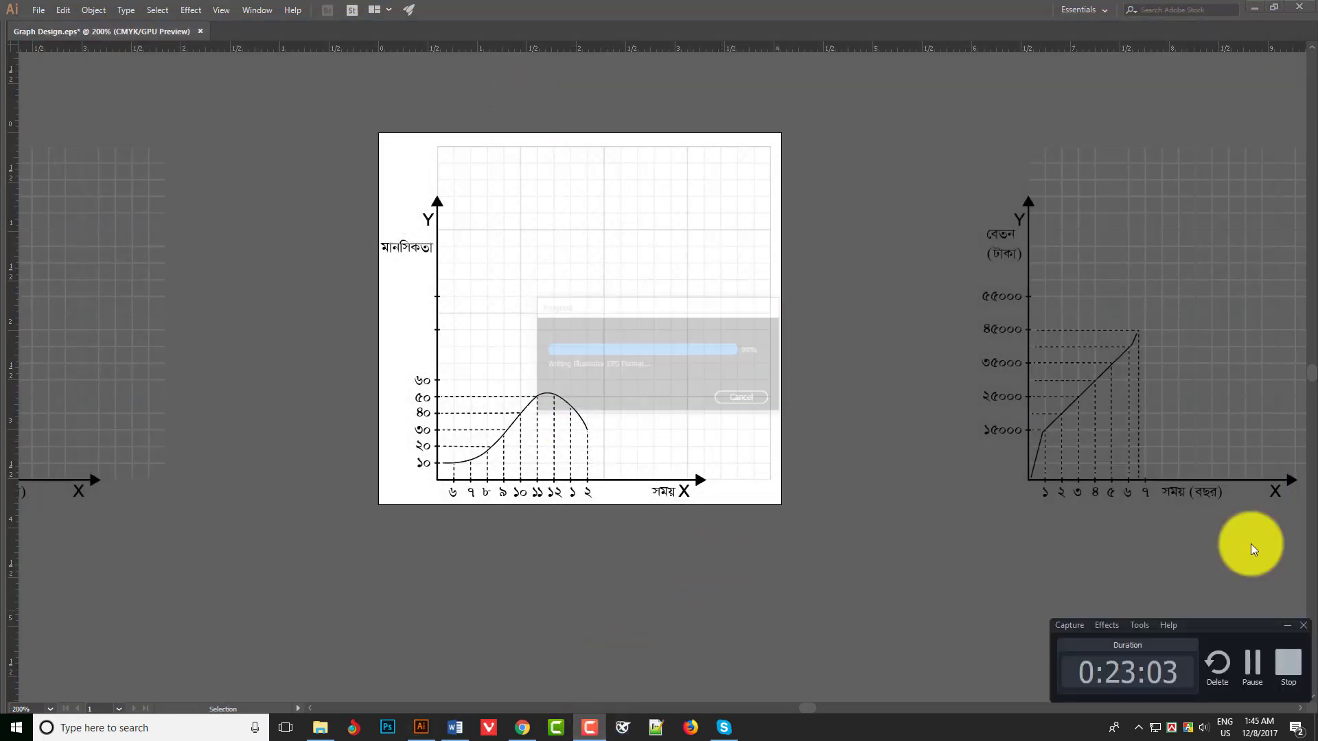